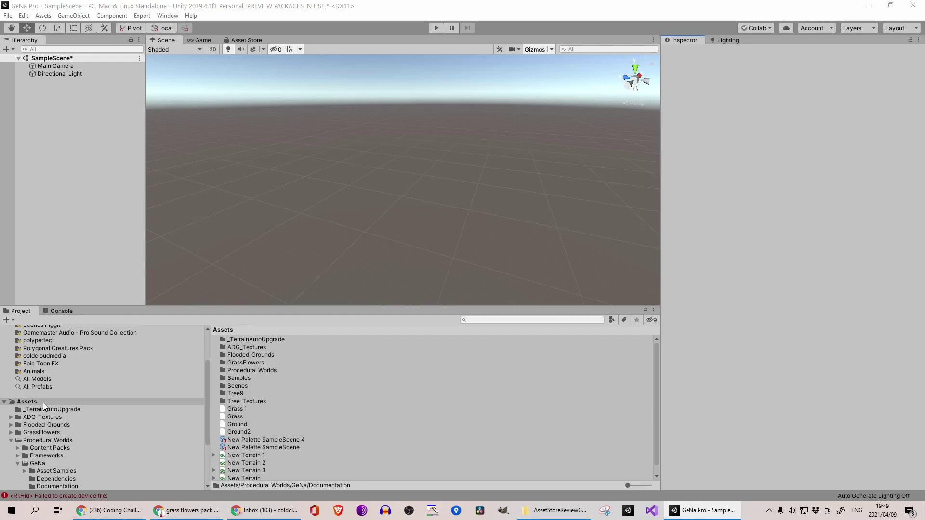
- Open the Documentation folder inside Assets > Procedural Worlds > GeNa in the project files
scroll(108, 418, "down", 3)
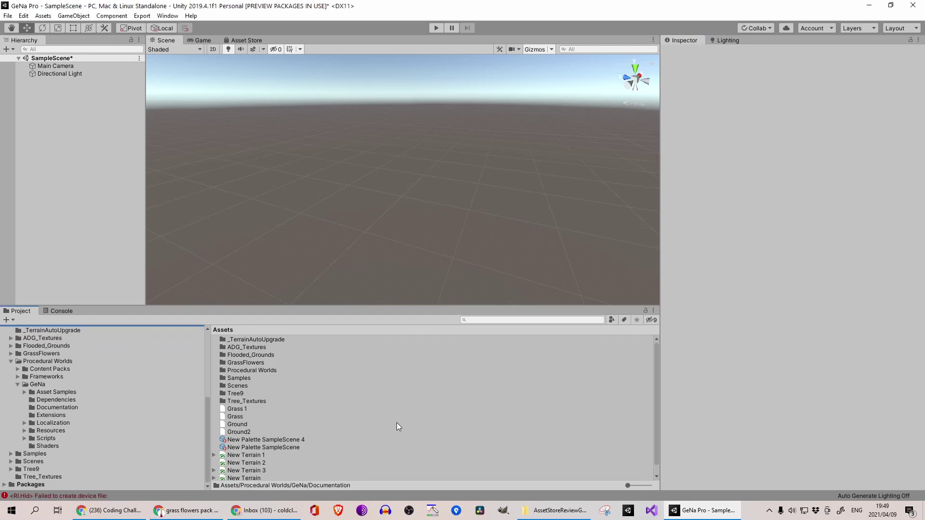
scroll(140, 446, "up", 3)
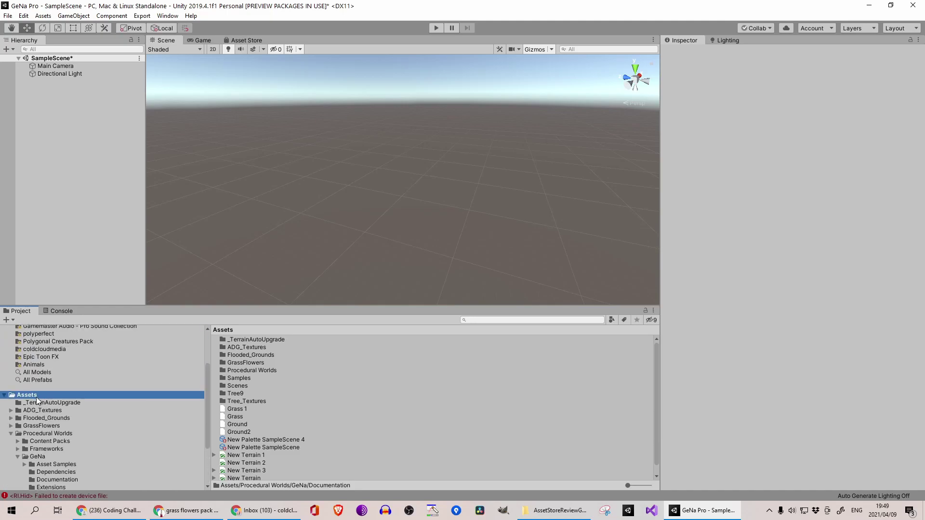
left_click(254, 371)
double_click(254, 371)
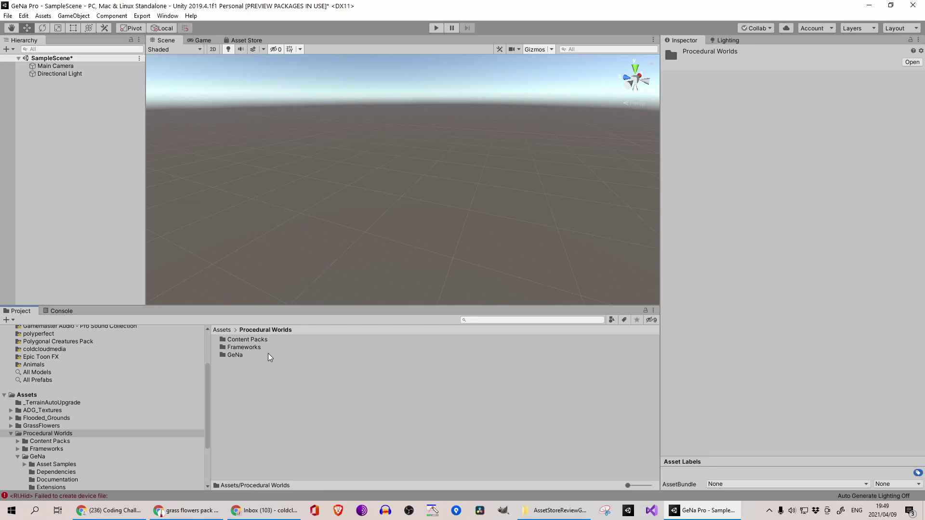
double_click(266, 354)
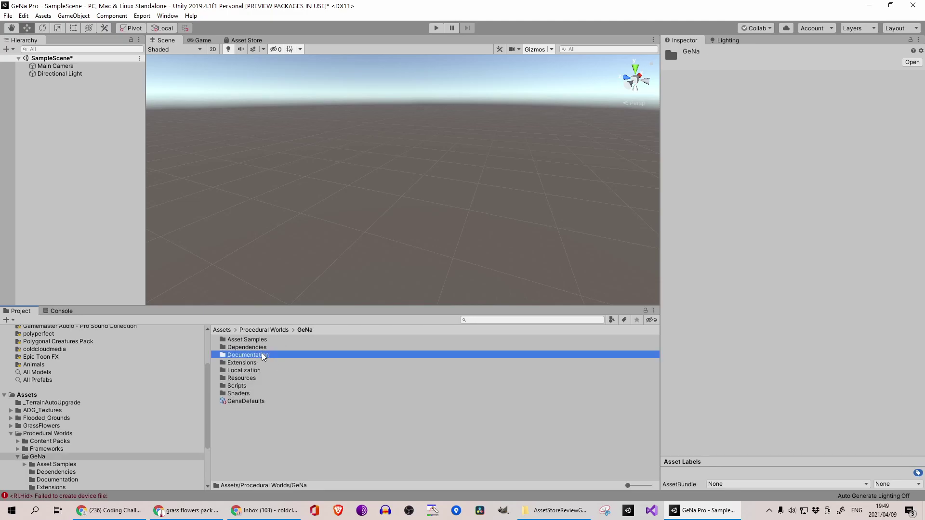
double_click(261, 355)
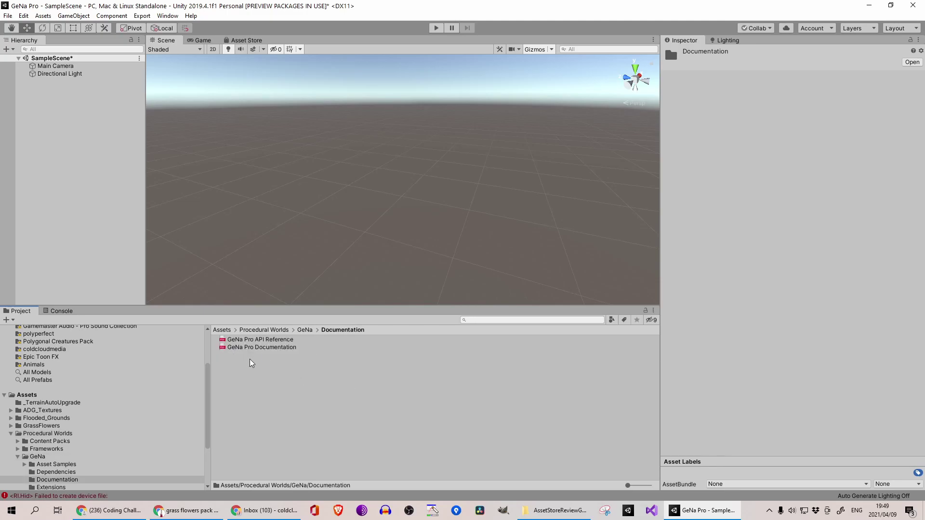
- Open the GeNa Pro Documentation PDF from the Documentation folder
left_click(244, 342)
left_click(285, 358)
left_click(262, 347)
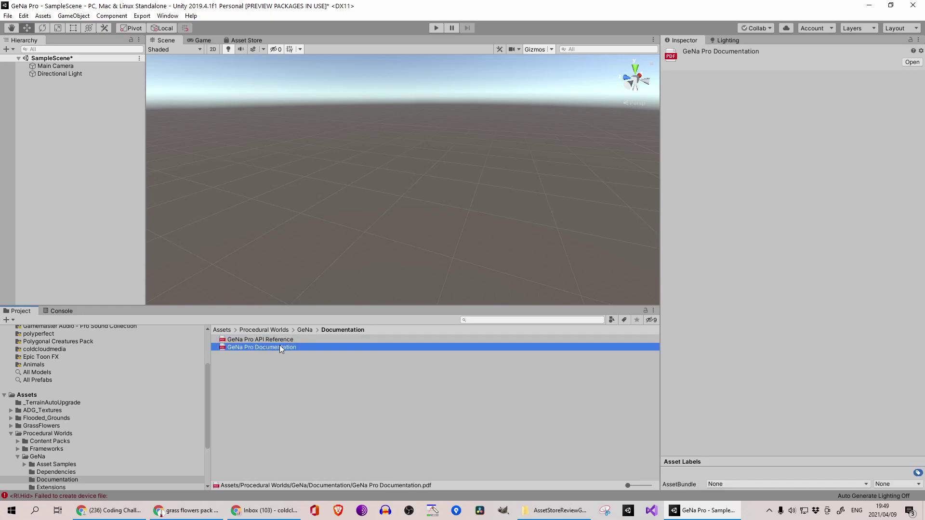
double_click(278, 347)
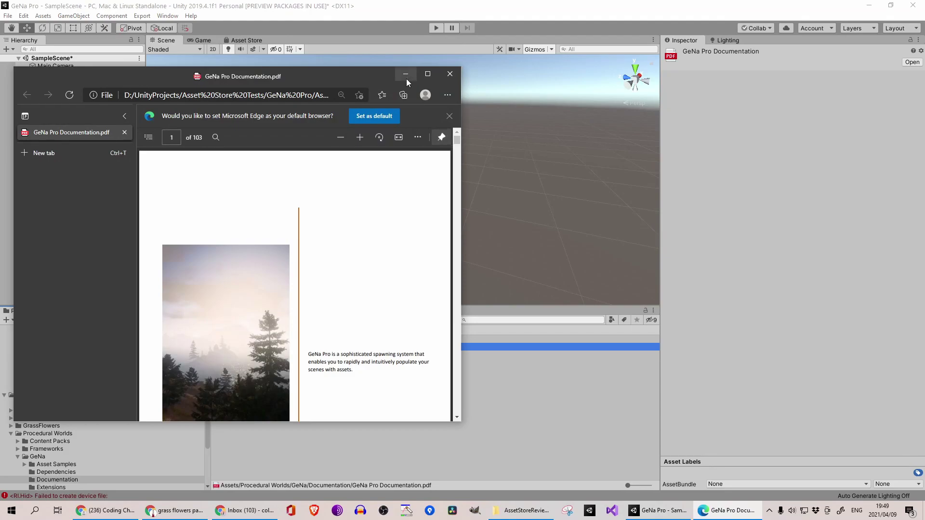
- Maximize the PDF viewer window and magnify the documentation pages for reading
left_click(427, 75)
scroll(541, 263, "down", 2)
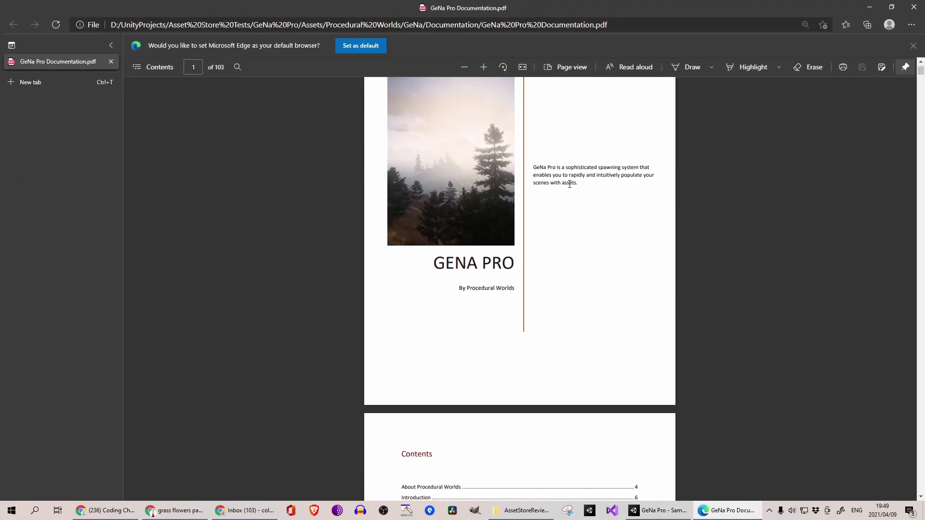
left_click(484, 67)
left_click(484, 67)
left_click(483, 67)
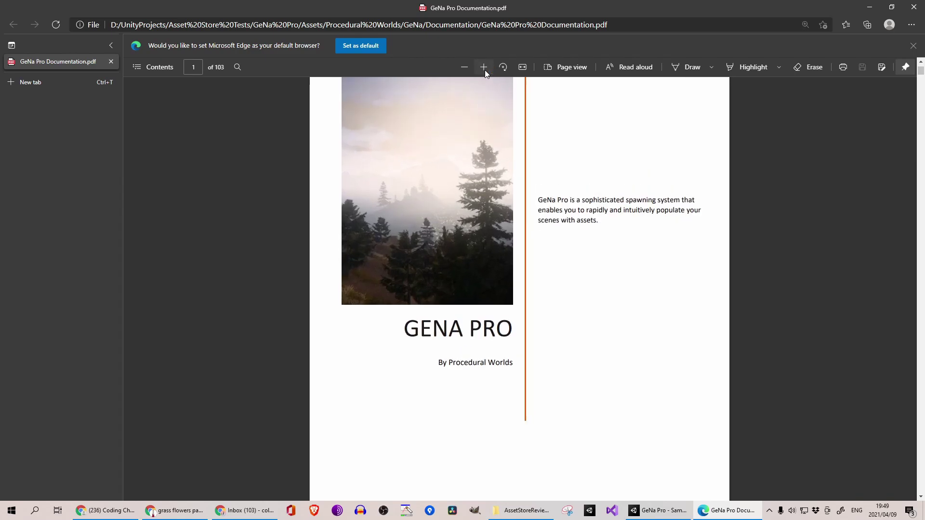
left_click(483, 67)
left_click(484, 67)
- Go to the Introduction section from the table of contents and read it through to Concepts
scroll(625, 236, "down", 3)
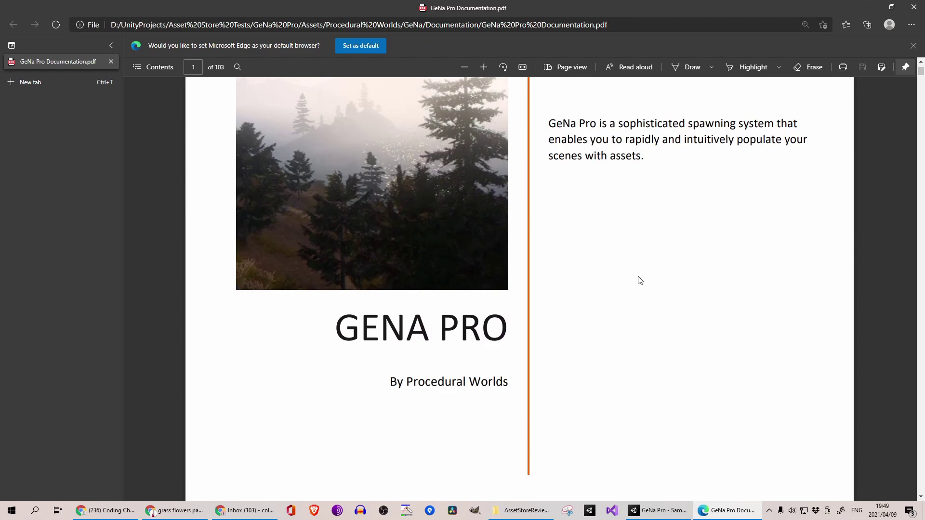
scroll(535, 313, "down", 12)
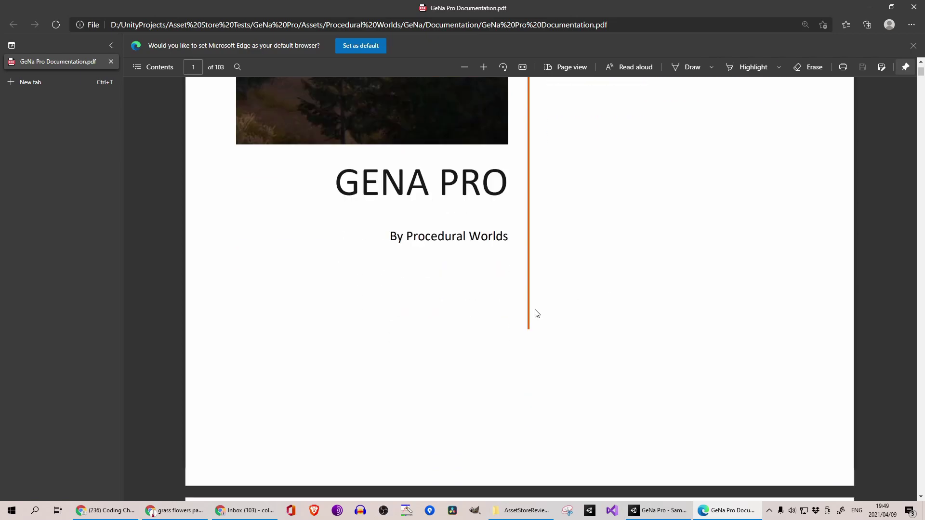
scroll(536, 314, "down", 3)
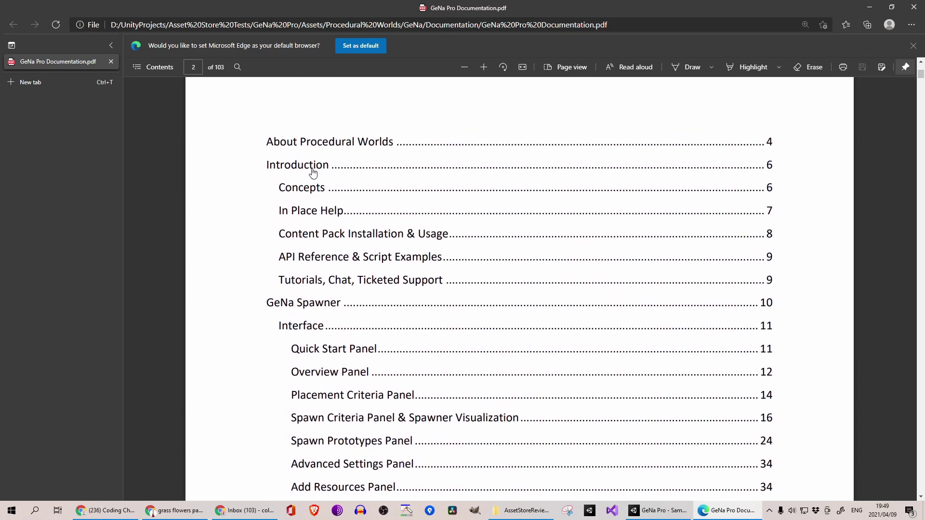
left_click(321, 168)
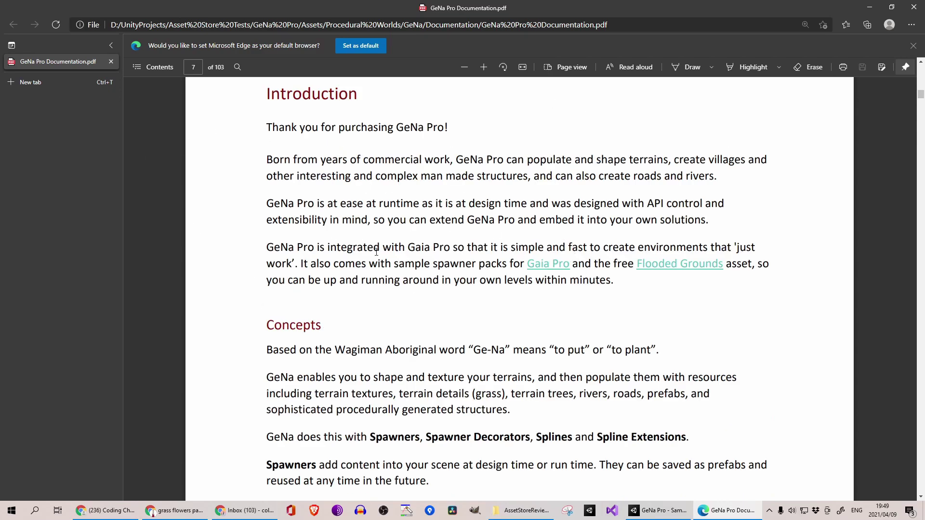
scroll(377, 252, "down", 3)
scroll(461, 258, "up", 3)
scroll(461, 258, "down", 3)
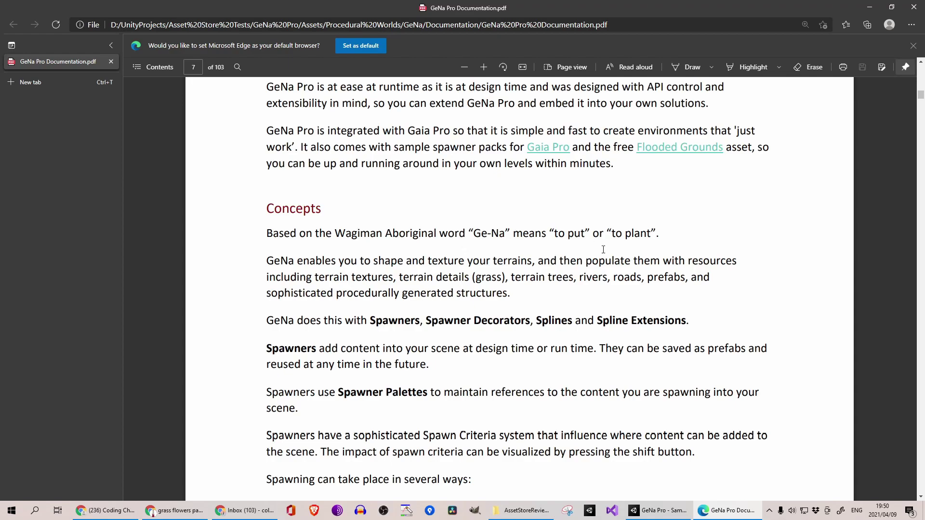
- Look up "wagiman aboriginal" on Google, open Wikipedia's Wagiman language article and highlight the start of its opening sentence
double_click(357, 233)
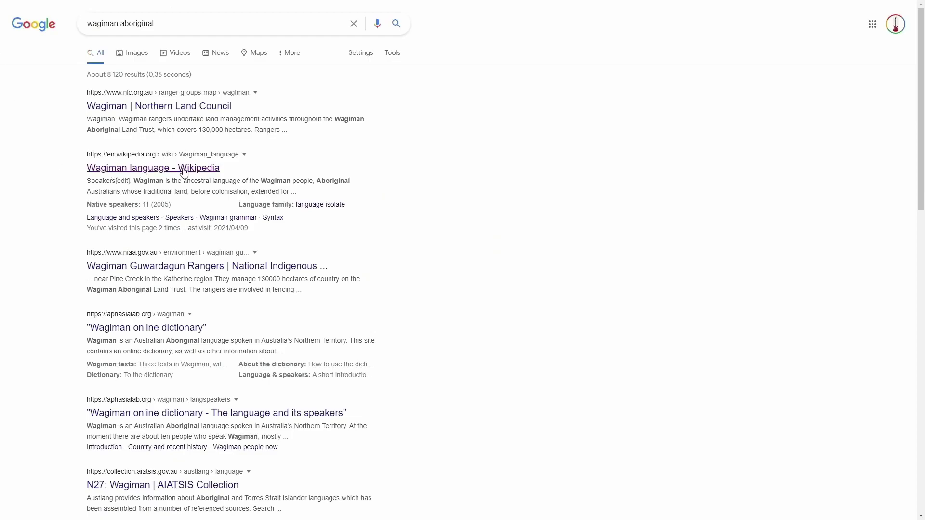
left_click(184, 172)
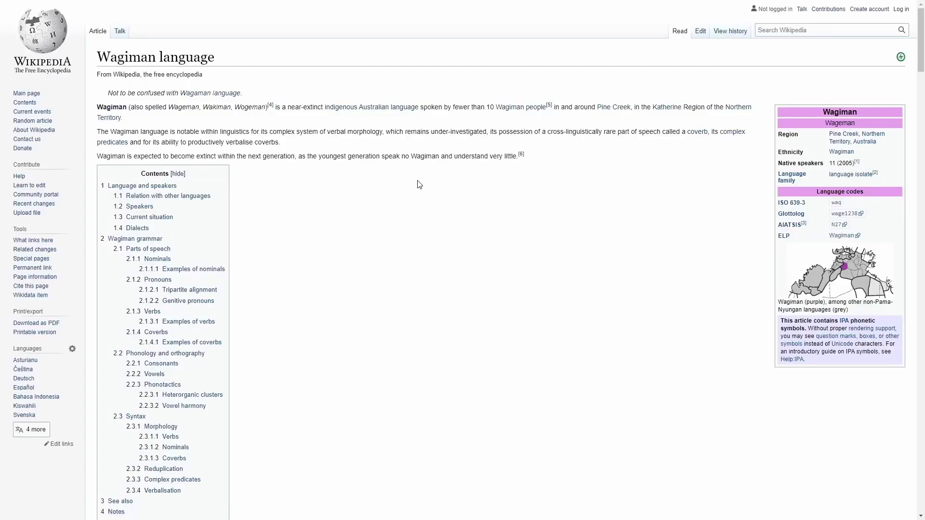
left_click_drag(98, 107, 423, 111)
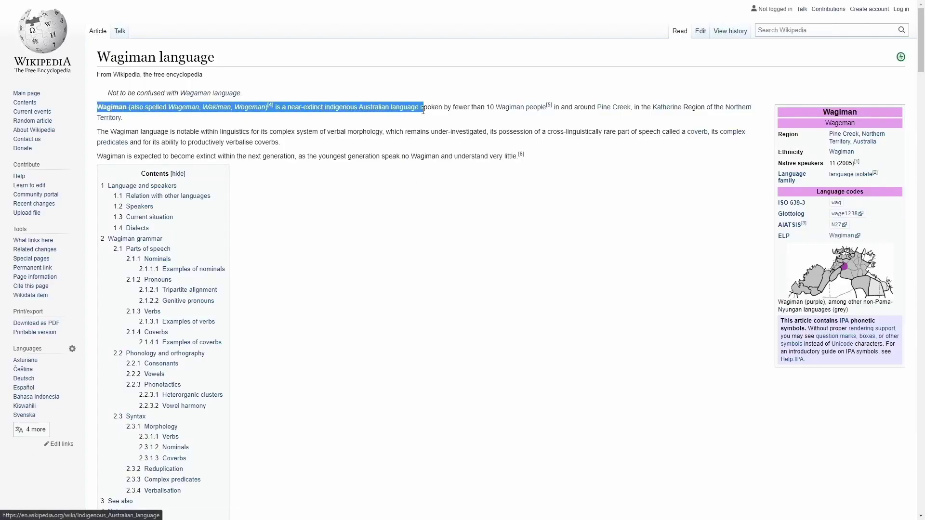
left_click(170, 126)
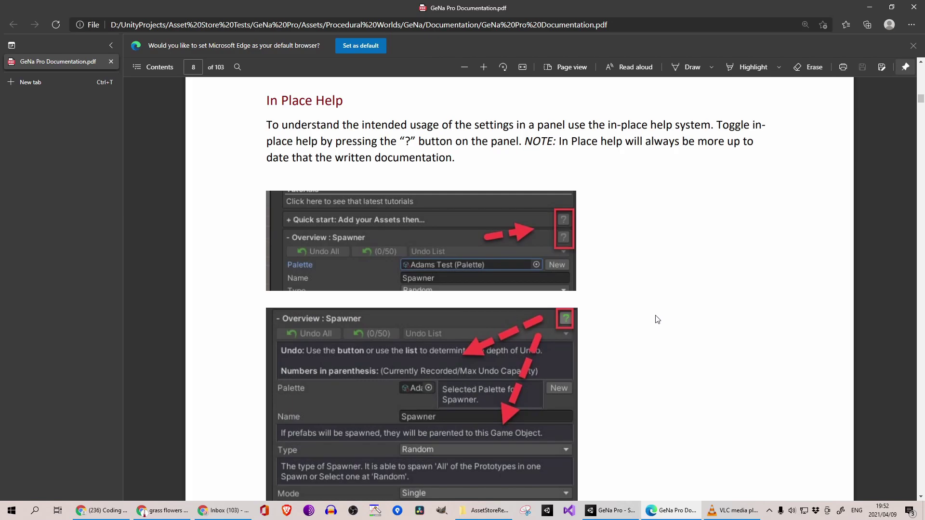
- Examine the In Place Help illustrations in the GeNa Pro documentation PDF and the list of spawning methods before them
scroll(658, 319, "down", 3)
scroll(636, 282, "down", 6)
scroll(636, 283, "down", 5)
scroll(636, 282, "up", 10)
scroll(658, 282, "down", 5, "ctrl")
scroll(658, 281, "up", 8, "ctrl")
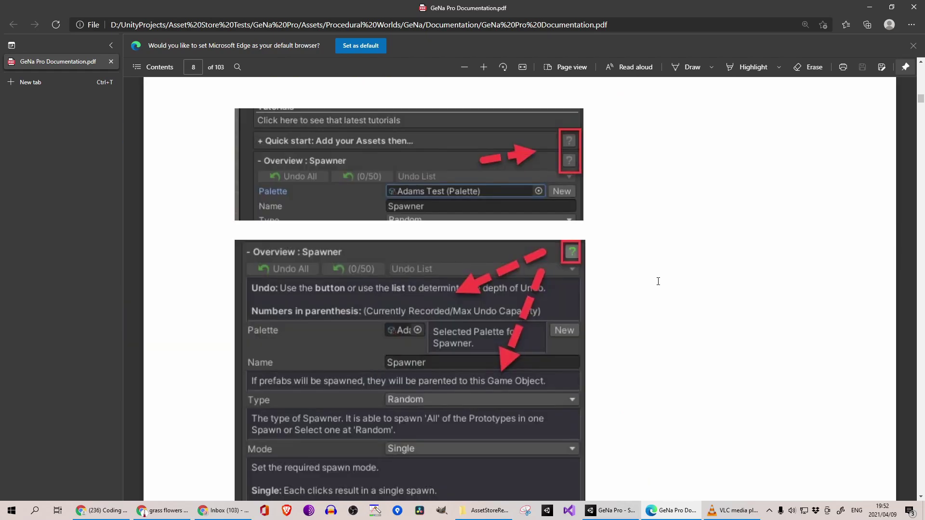
scroll(618, 275, "up", 8)
scroll(619, 277, "up", 4)
scroll(619, 277, "up", 3)
scroll(620, 277, "down", 15)
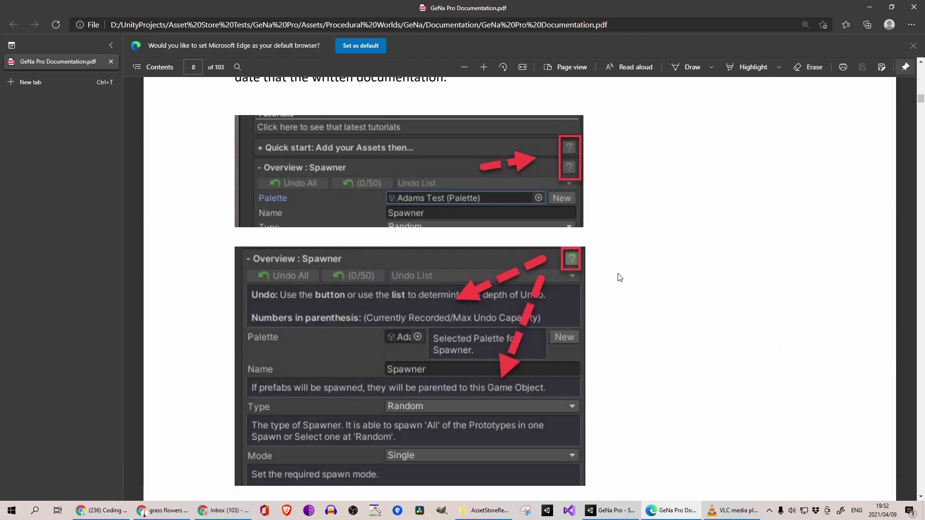
scroll(652, 294, "up", 3)
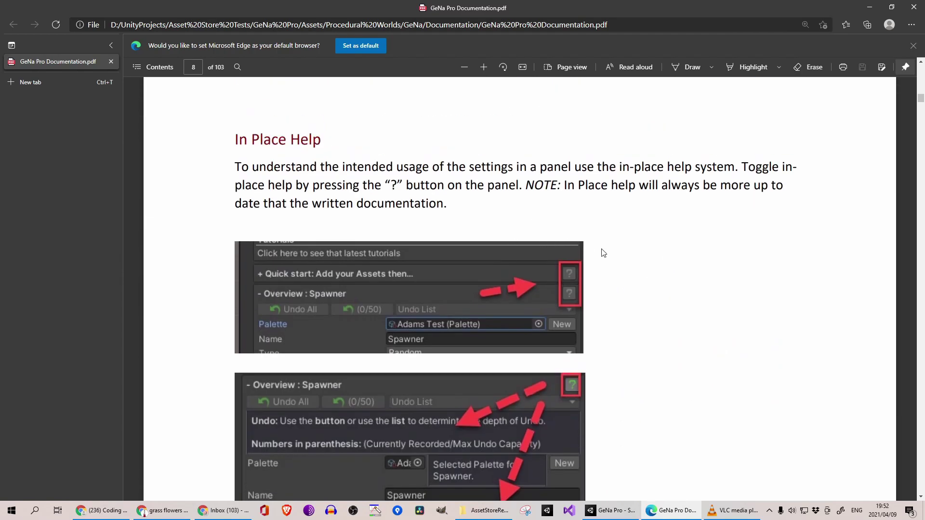
scroll(611, 255, "up", 9)
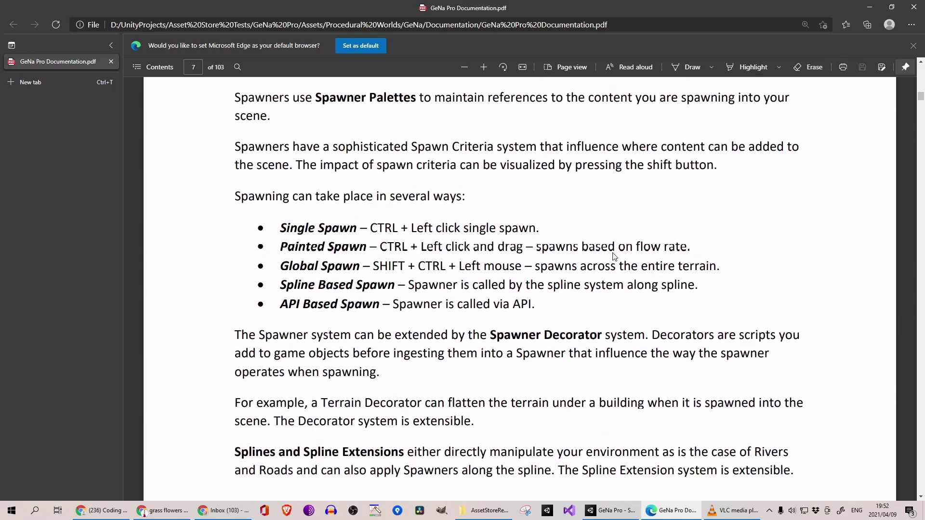
- Read on through the content pack instructions and API reference to the Tutorials, Chat, Ticketed Support section
scroll(615, 256, "down", 14)
scroll(604, 300, "down", 15)
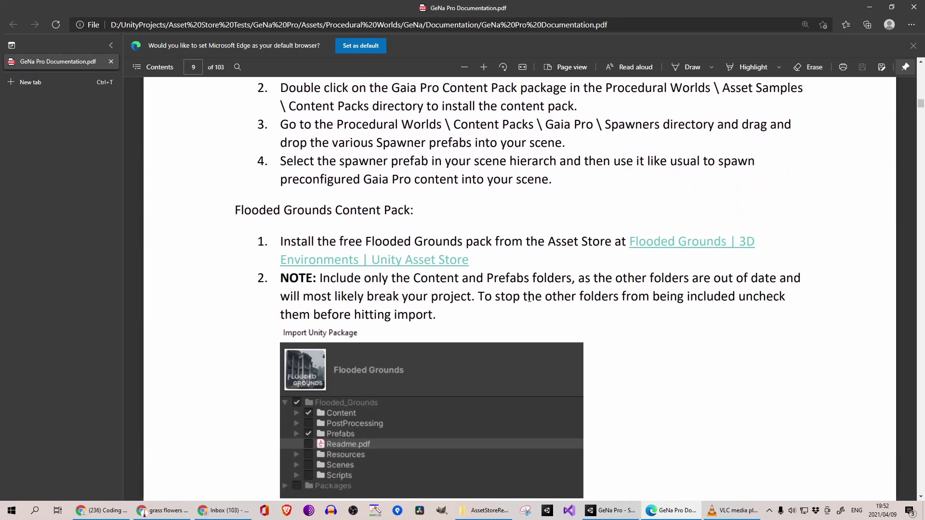
scroll(529, 298, "down", 1)
scroll(460, 347, "down", 20)
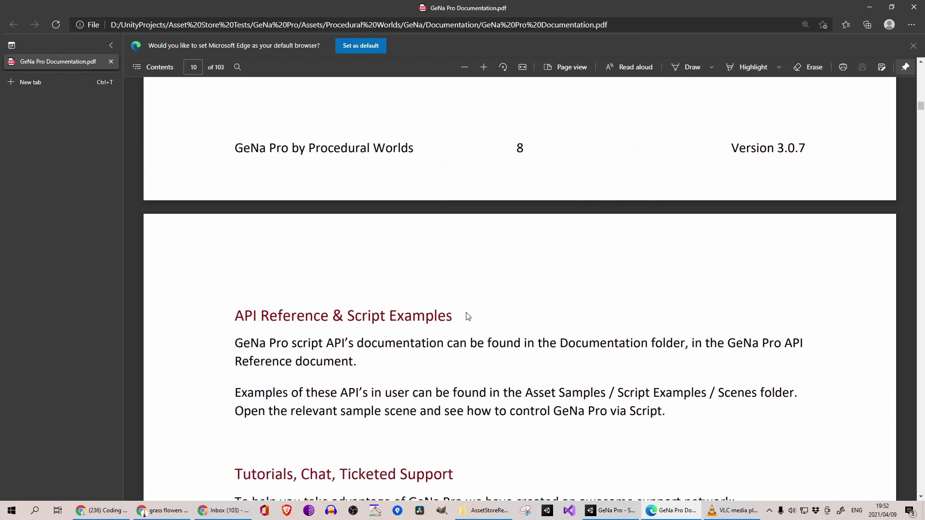
scroll(386, 289, "down", 2)
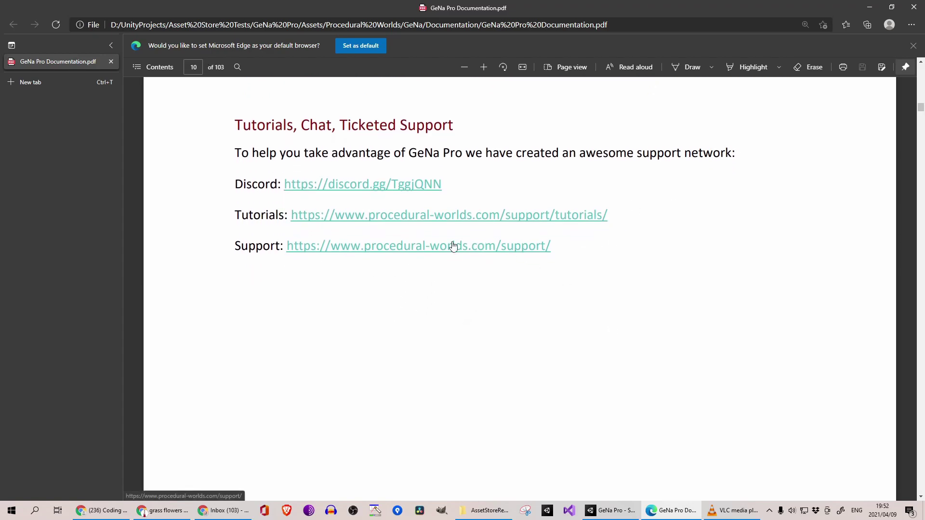
- Open the documentation's Tutorials link and browse the product tutorials offered on the Procedural Worlds site
left_click(527, 214)
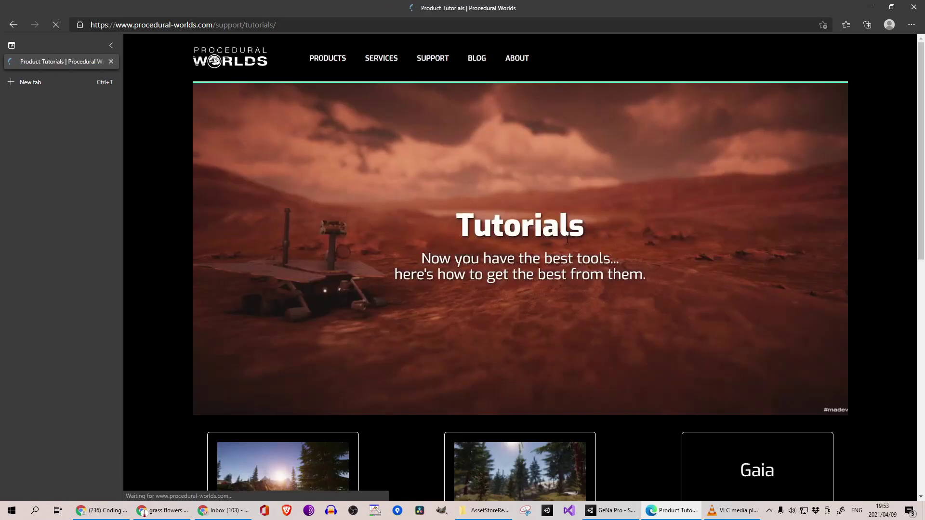
scroll(567, 241, "down", 5)
scroll(566, 244, "down", 4)
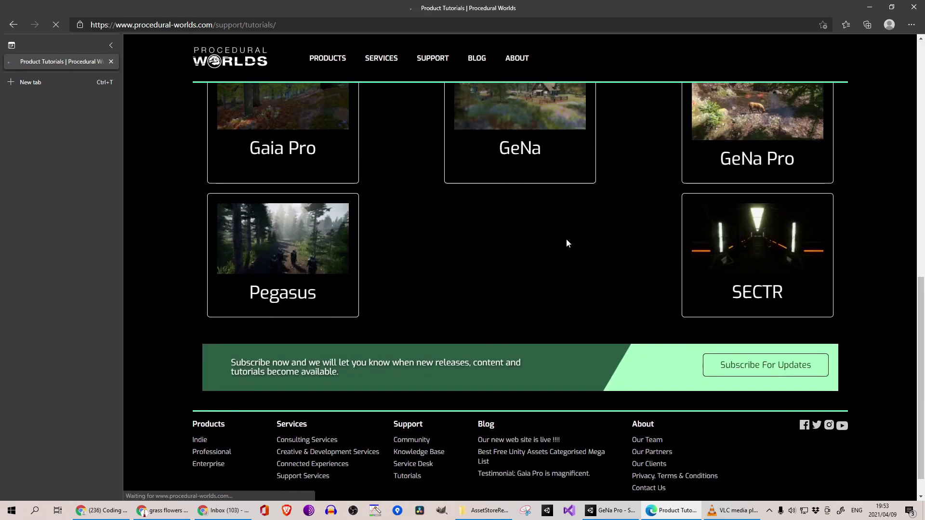
scroll(461, 204, "up", 5)
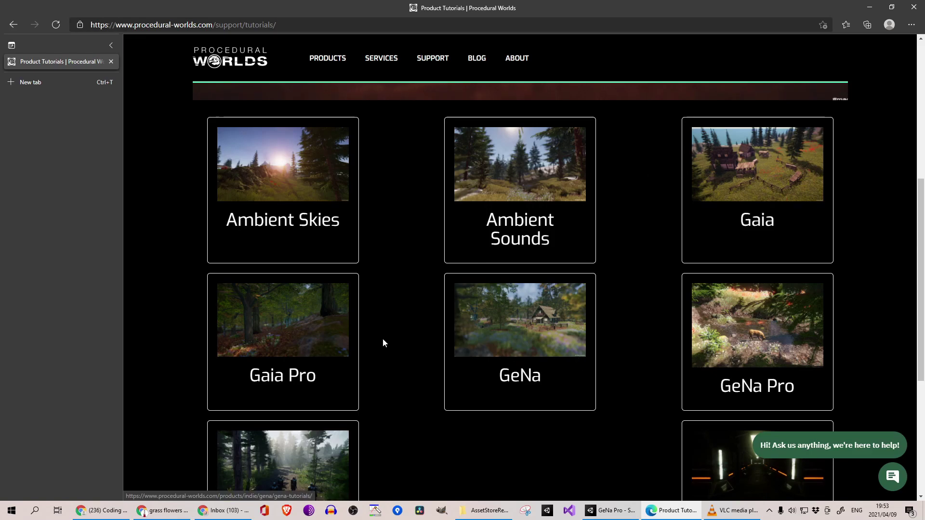
scroll(629, 338, "down", 4)
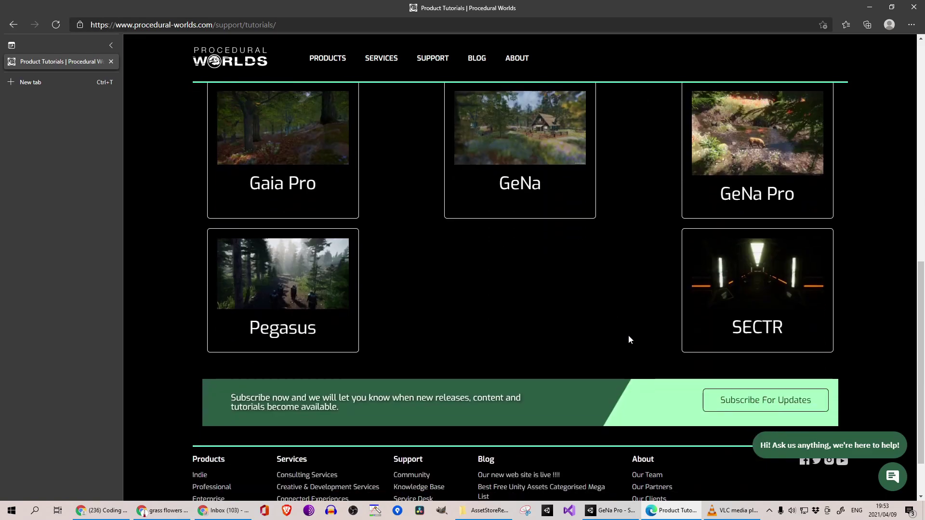
scroll(629, 340, "up", 1)
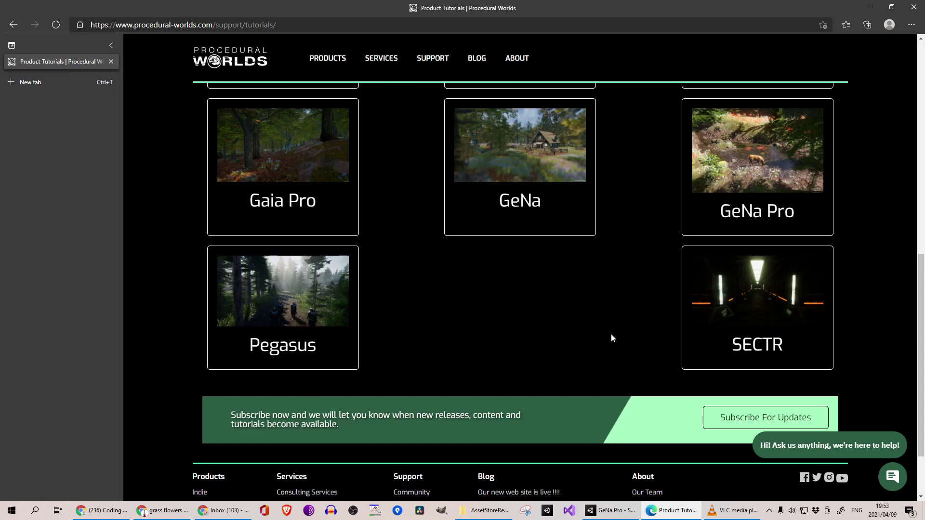
- Open the GeNa Pro tutorials page, follow its GeNa Pro Video Playlist link and look over the listed videos
left_click(756, 177)
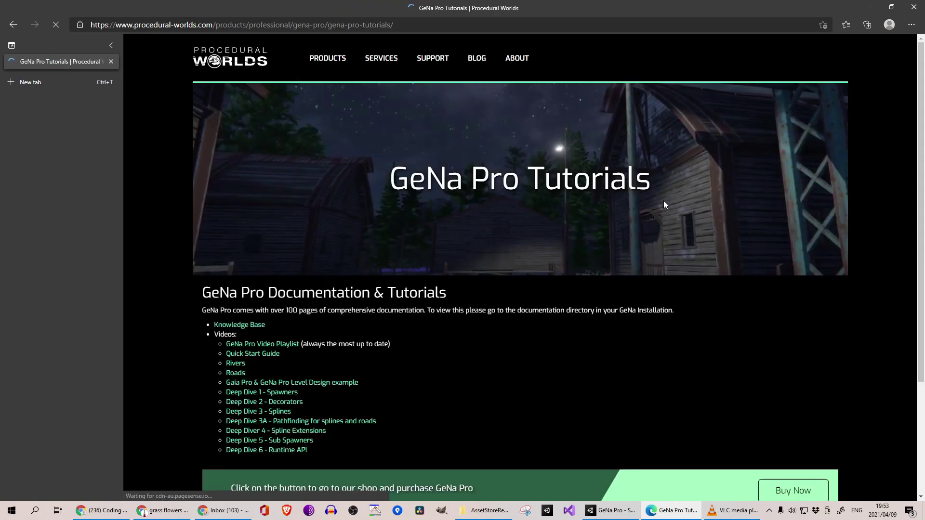
scroll(346, 192, "down", 3)
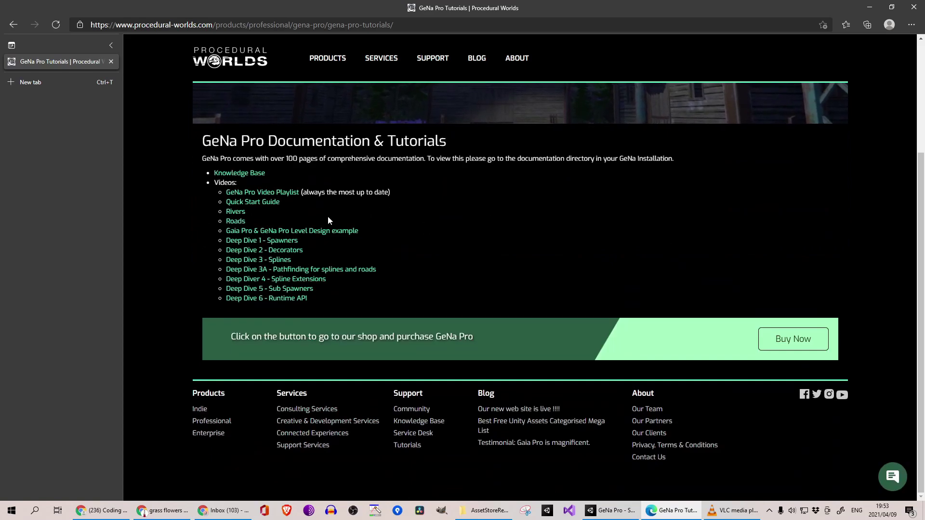
left_click(253, 195)
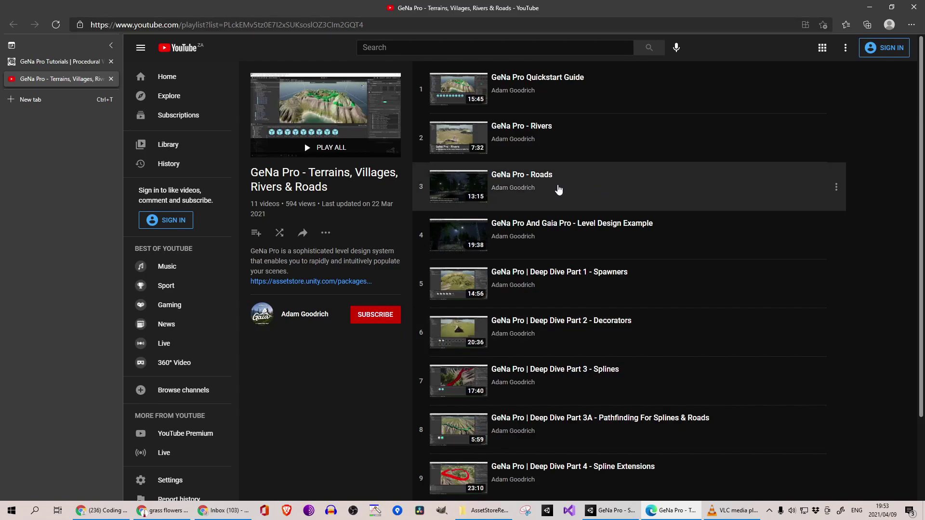
scroll(573, 198, "down", 2)
scroll(596, 211, "up", 2)
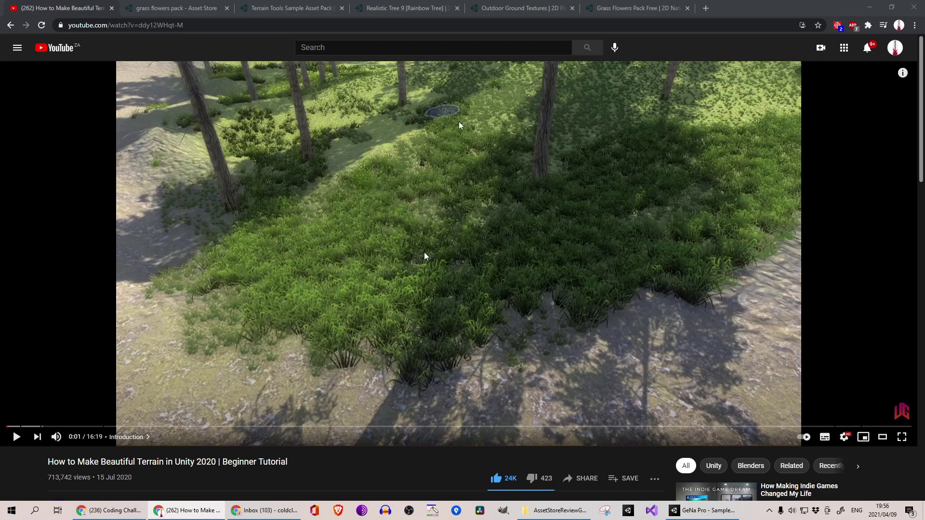
- Examine the title and description of the YouTube tutorial "How to Make Beautiful Terrain in Unity 2020"
scroll(212, 168, "down", 2)
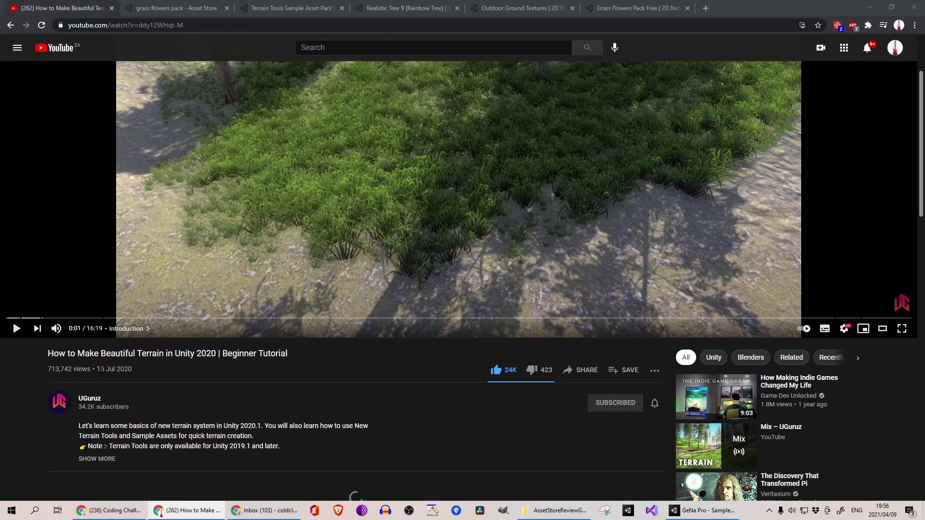
left_click_drag(48, 353, 216, 354)
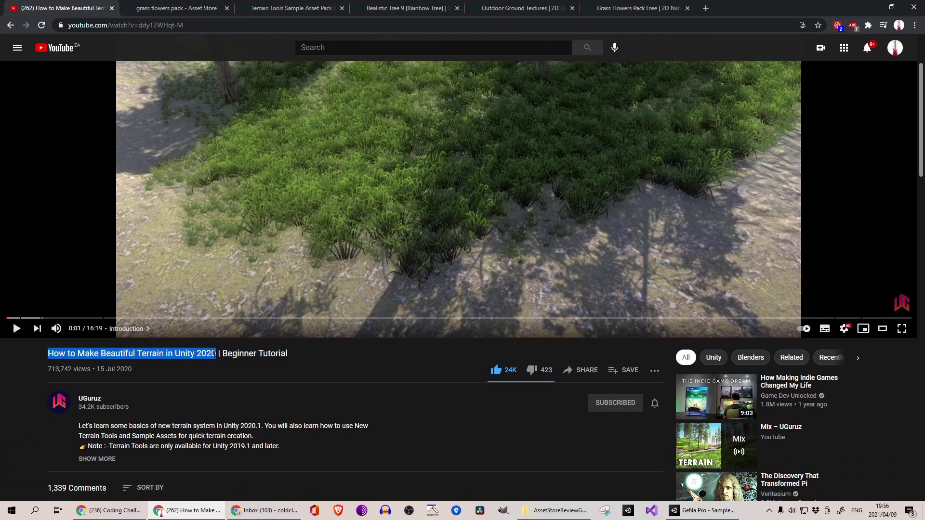
left_click(336, 359)
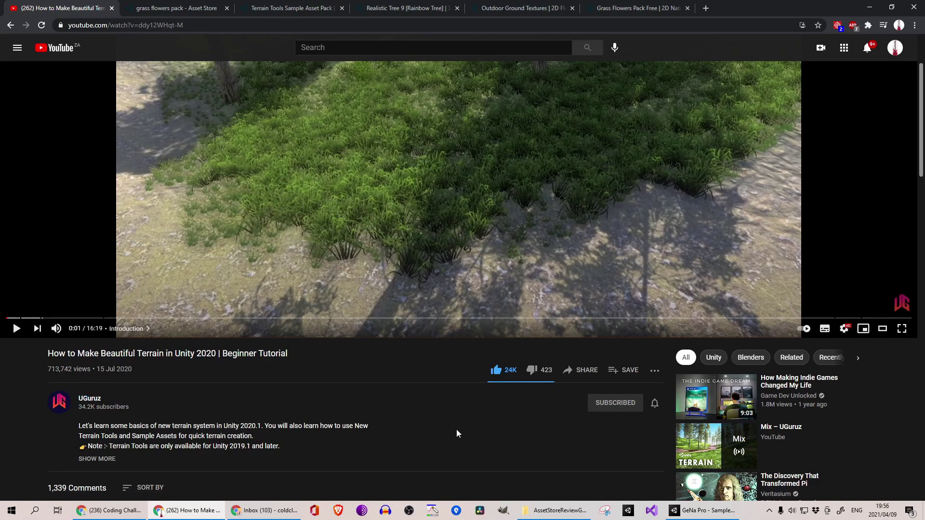
scroll(464, 434, "up", 2)
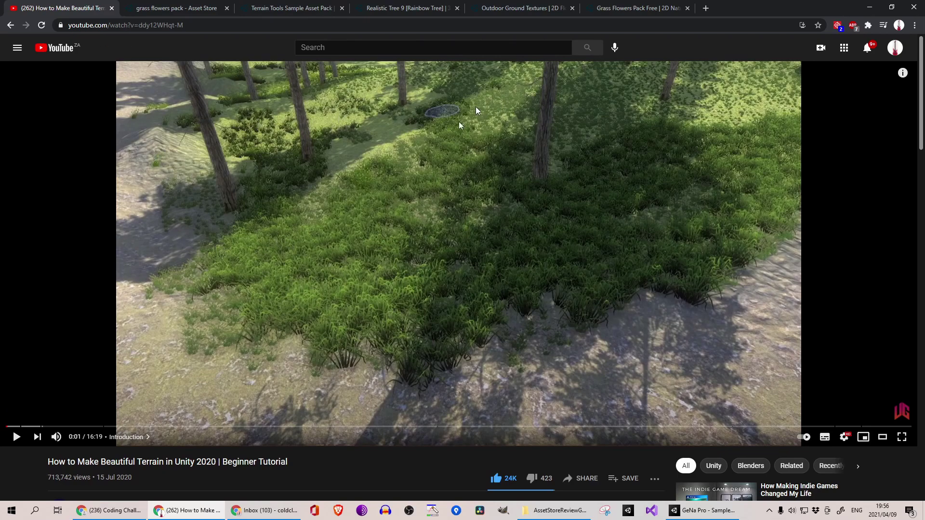
- In full screen, look through the open Asset Store pages, from the grass flowers pack search to Grass Flowers Pack Free
key("F11")
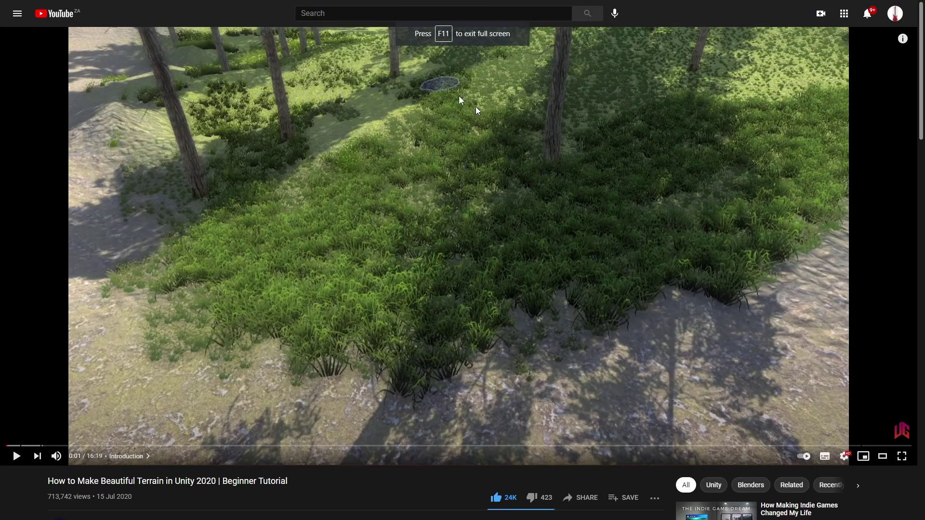
key("ctrl+Tab")
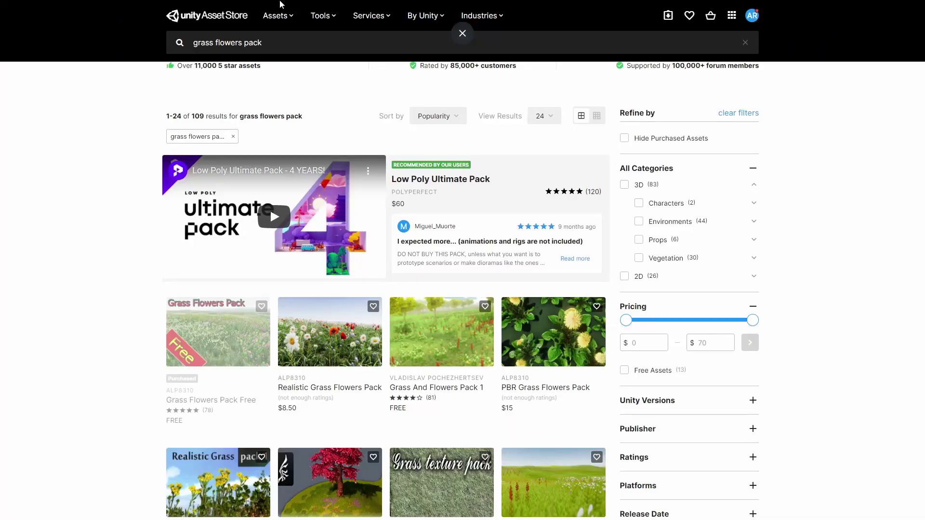
key("ctrl+Tab")
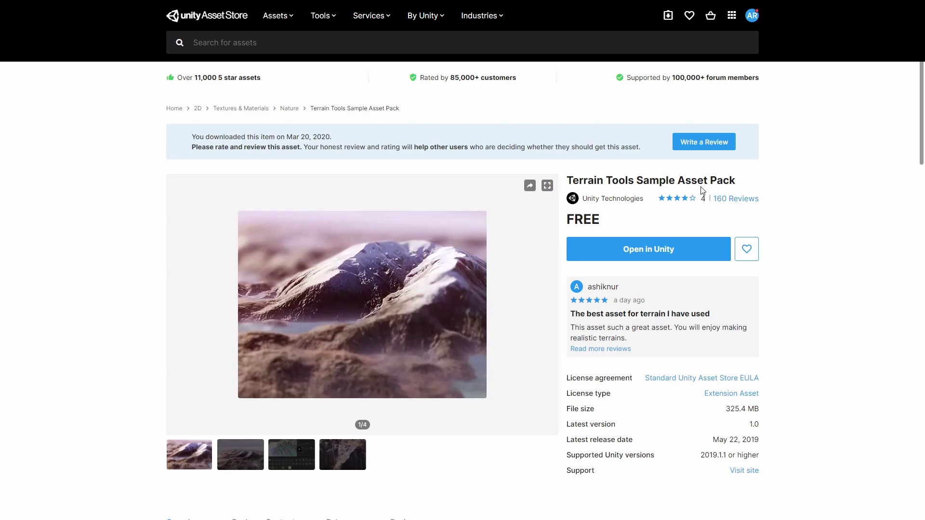
key("ctrl+Tab")
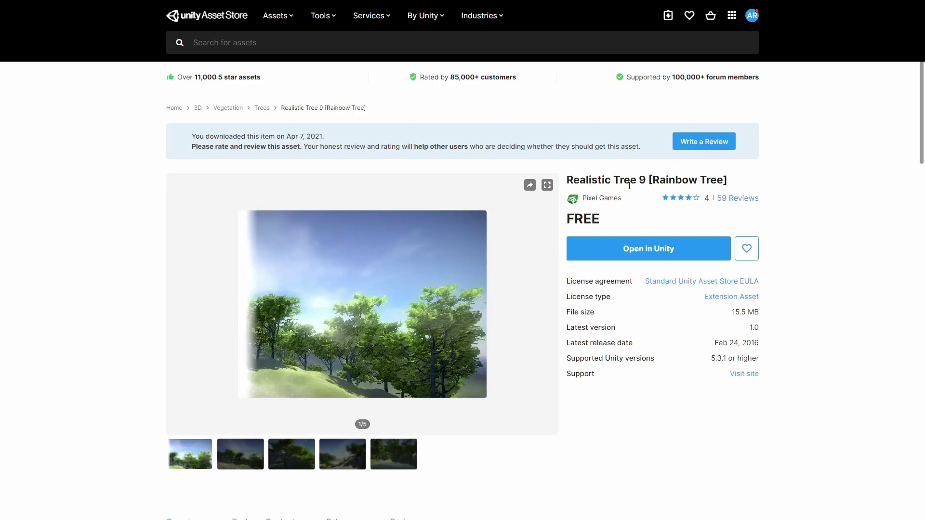
key("ctrl+Tab")
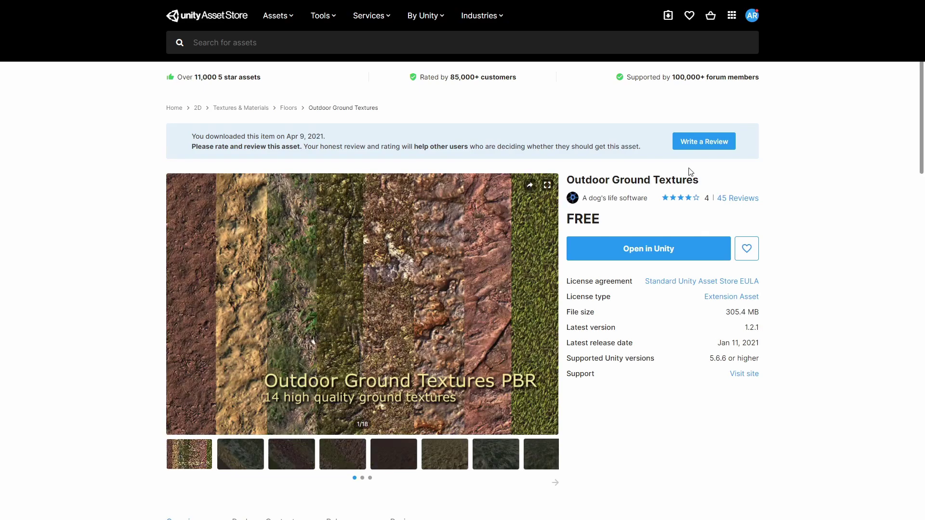
key("ctrl+Tab")
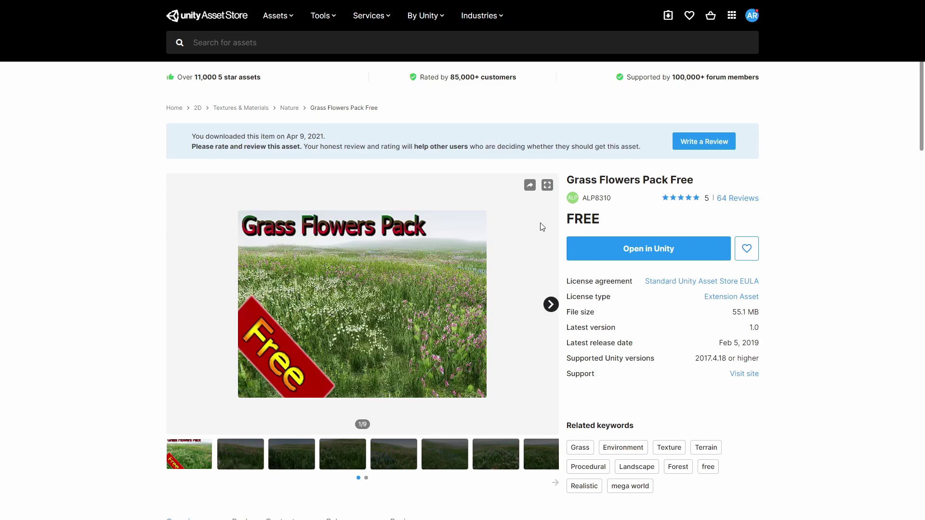
- Switch to the Unity editor, collapse the Procedural Worlds project folder and view the contents of the root Assets folder
mouse_move(530, 265)
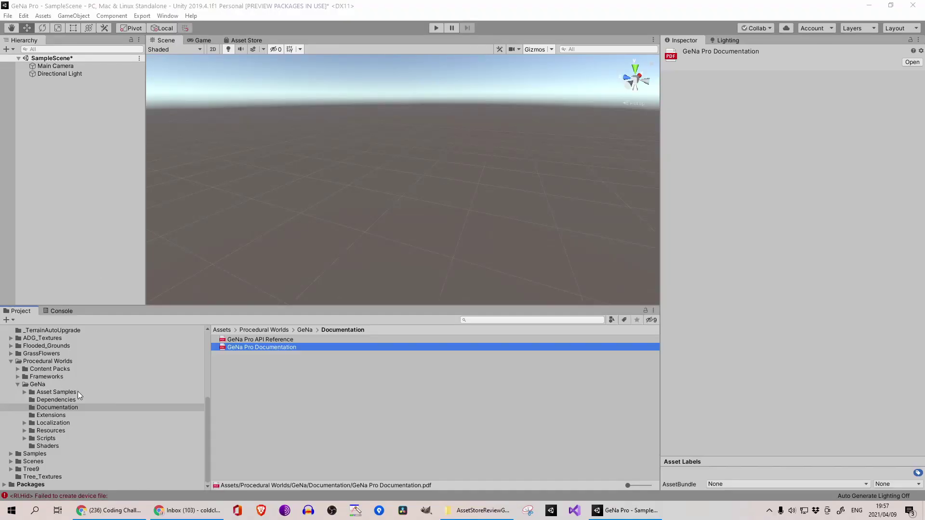
left_click(13, 364)
scroll(85, 372, "up", 5)
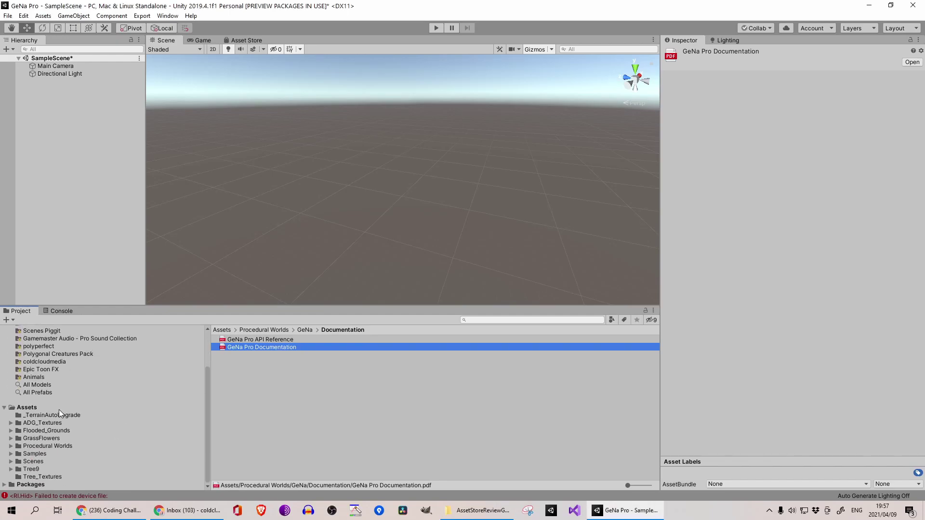
left_click(60, 408)
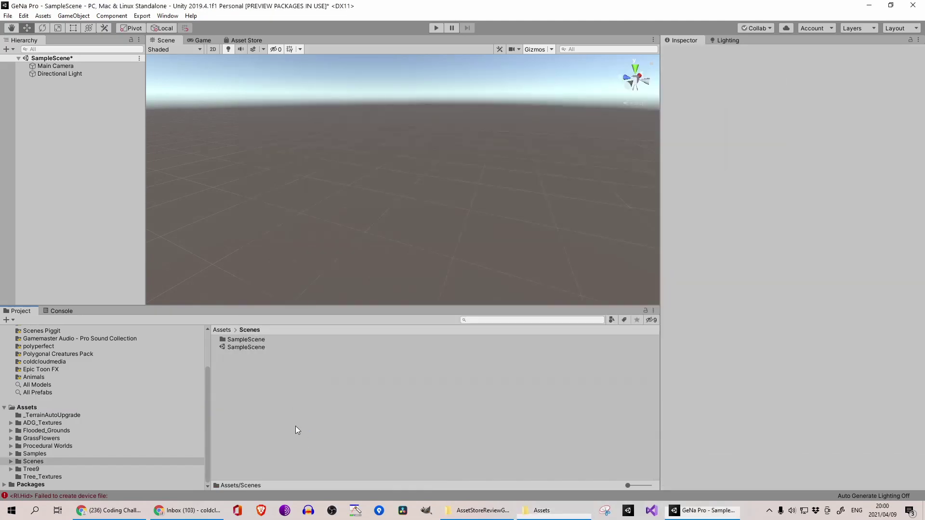
- Create a new scene named GeNaTest in the Scenes folder and open it
right_click(272, 403)
mouse_move(395, 165)
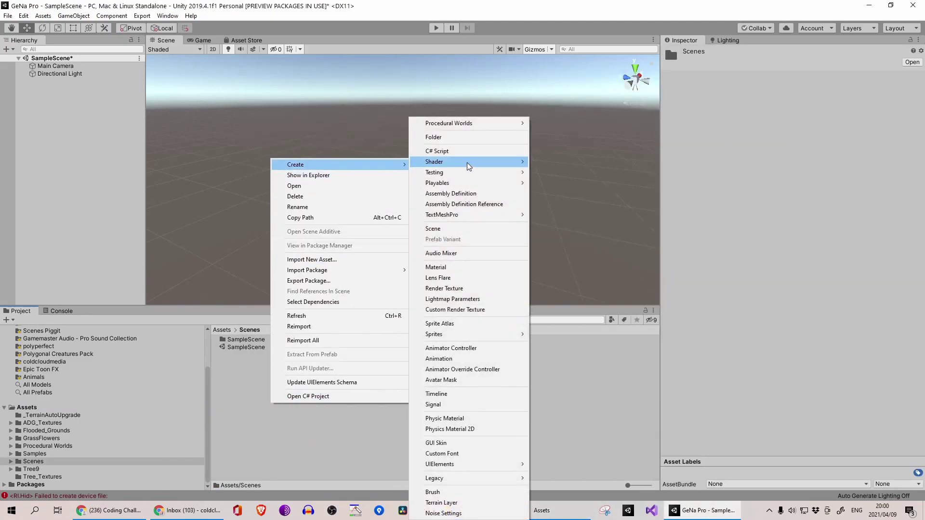
left_click(479, 228)
type("GeNa")
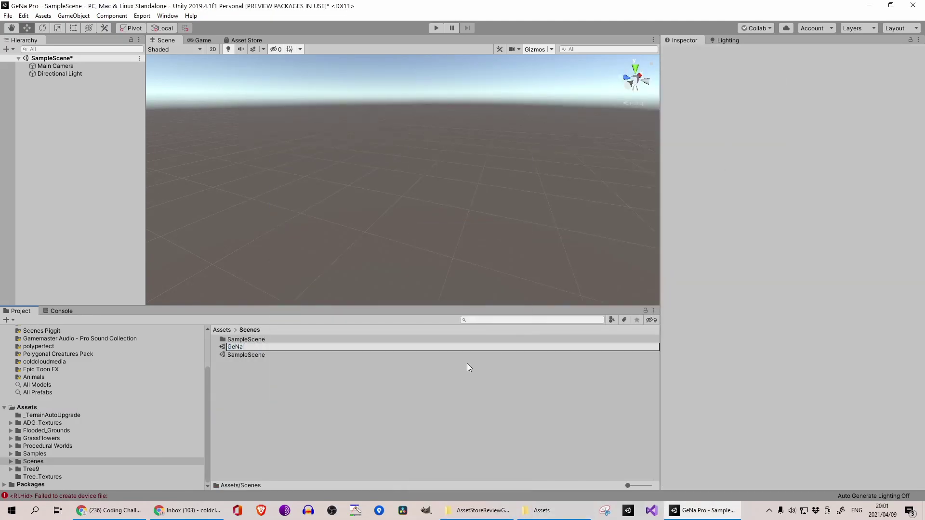
type("Test")
key("Return")
key("Return")
left_click(448, 276)
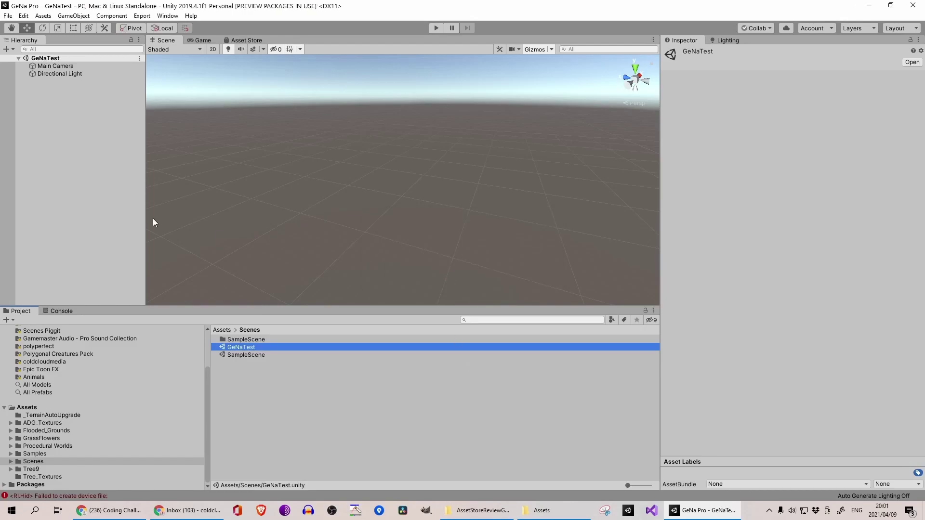
- Add a 3D Terrain object to the GeNaTest scene
right_click(95, 141)
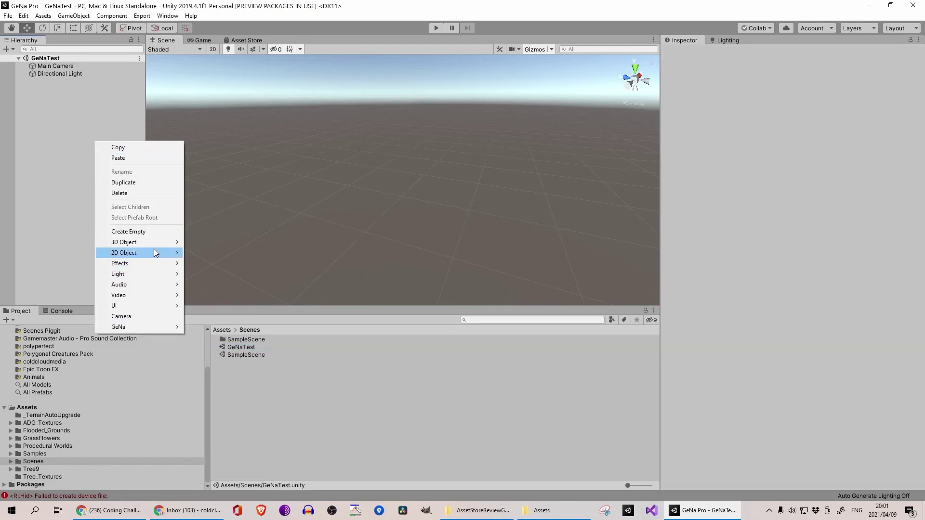
mouse_move(151, 241)
left_click(206, 326)
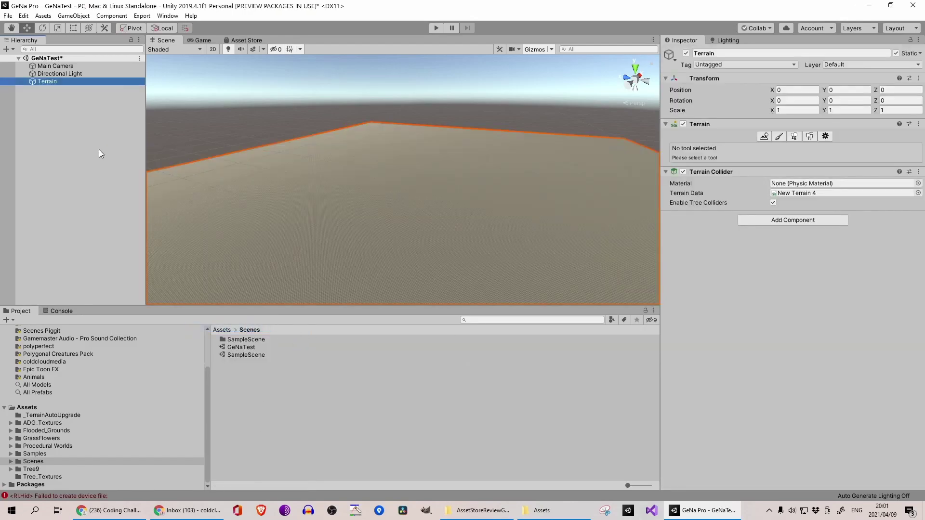
middle_click_drag(426, 184, 347, 190)
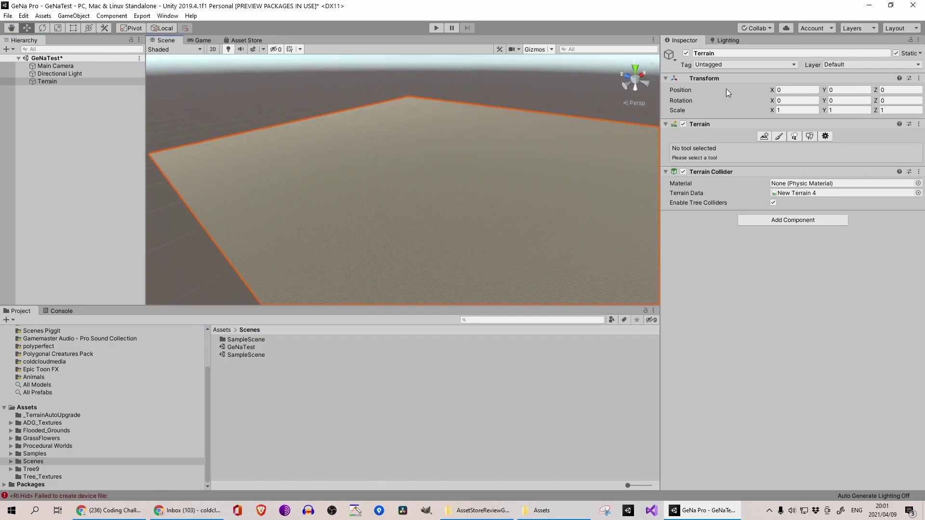
- Activate the terrain's Paint Texture tool and set its brush strength to 0.355 and brush size to about 239
left_click(781, 136)
scroll(407, 155, "down", 2)
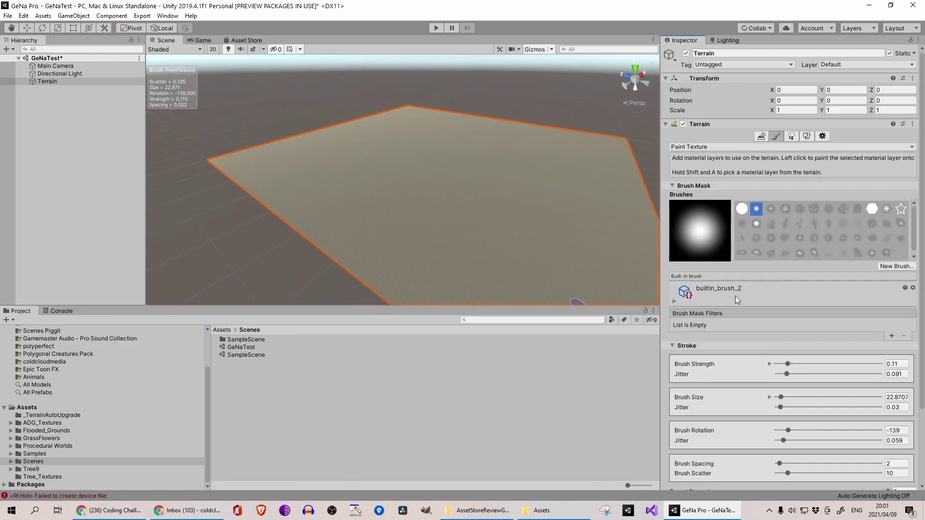
left_click(813, 365)
key("s")
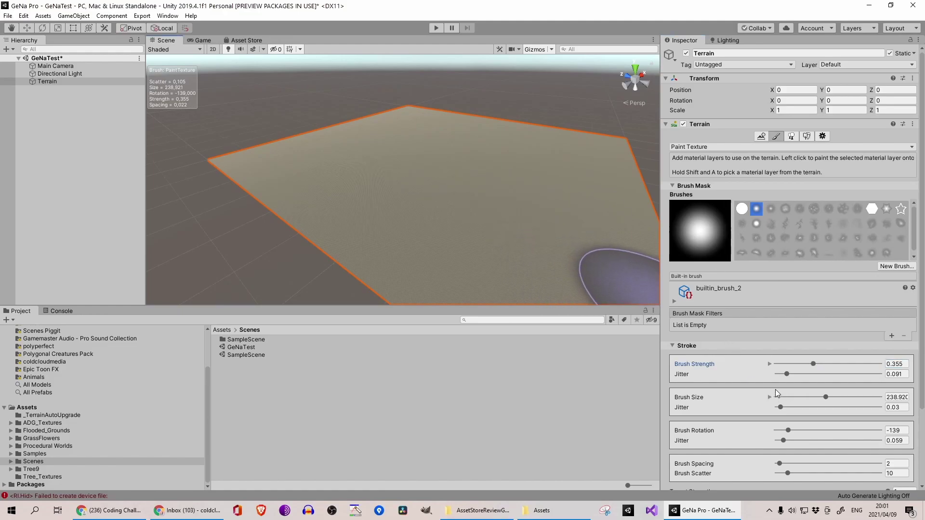
scroll(747, 343, "down", 3)
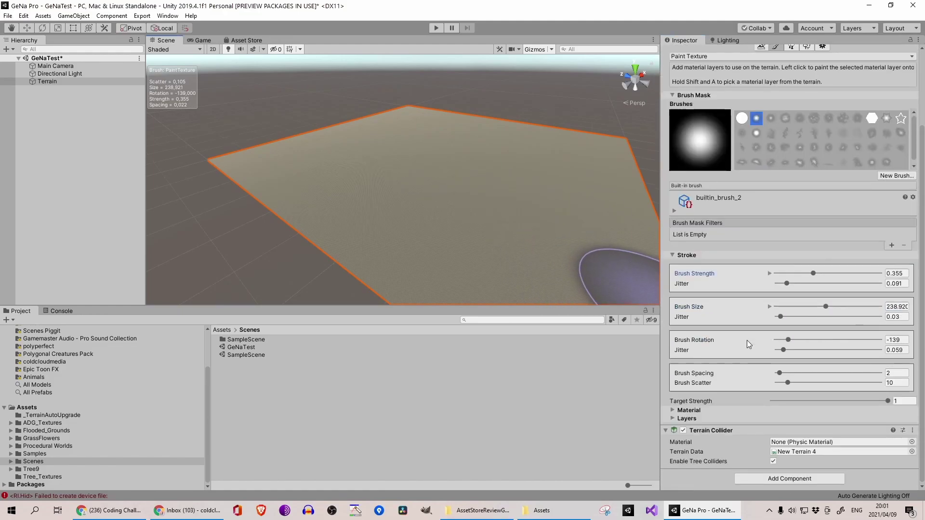
scroll(747, 340, "up", 3)
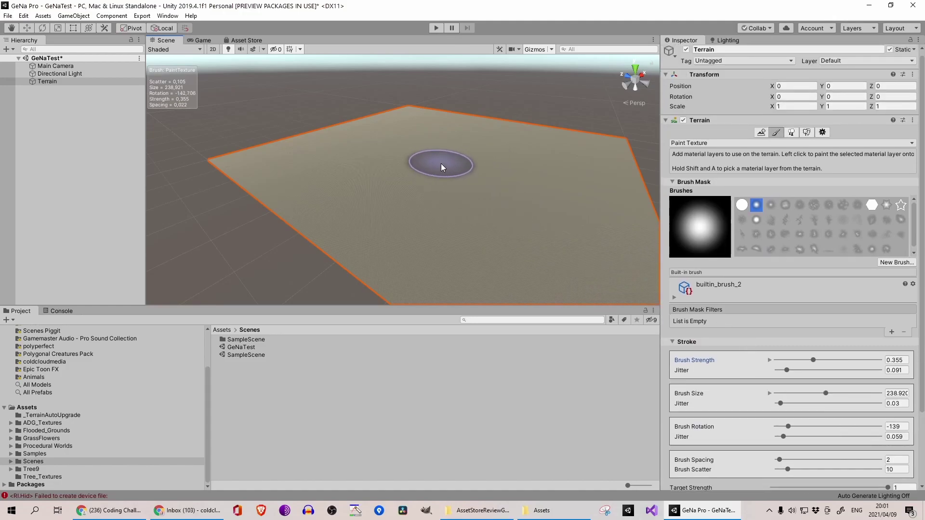
- Switch to the Raise or Lower Terrain tool and raise the first smooth hills on the flat terrain
left_click(701, 143)
mouse_move(723, 153)
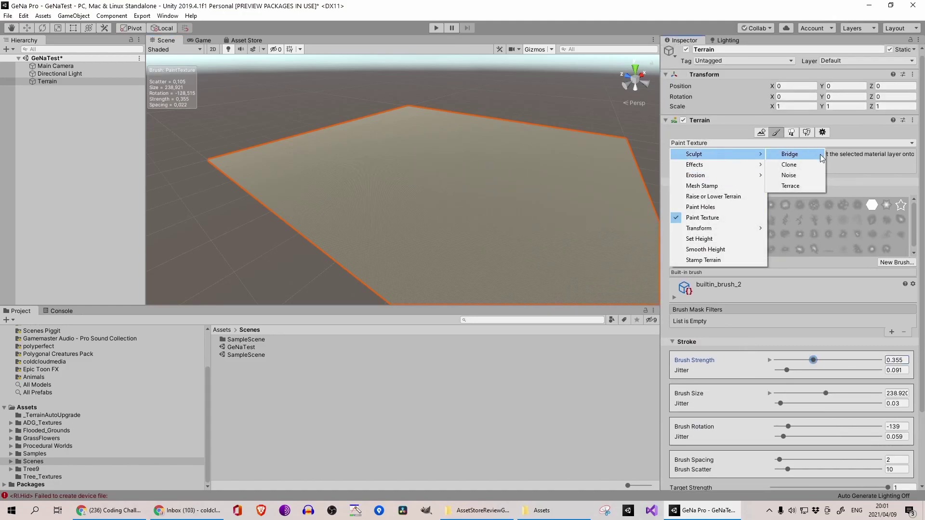
left_click(747, 196)
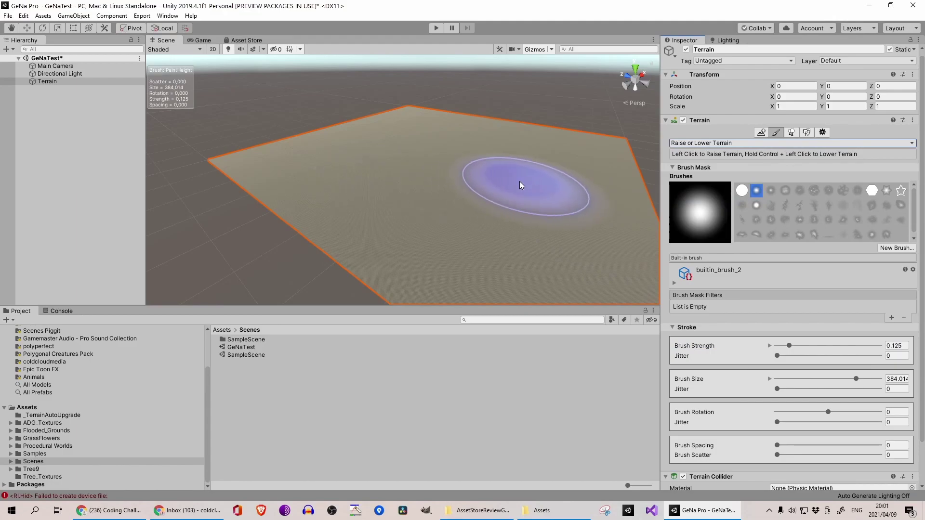
mouse_move(477, 165)
left_mouse_down()
mouse_move(477, 202)
mouse_move(368, 155)
mouse_move(463, 199)
left_mouse_up()
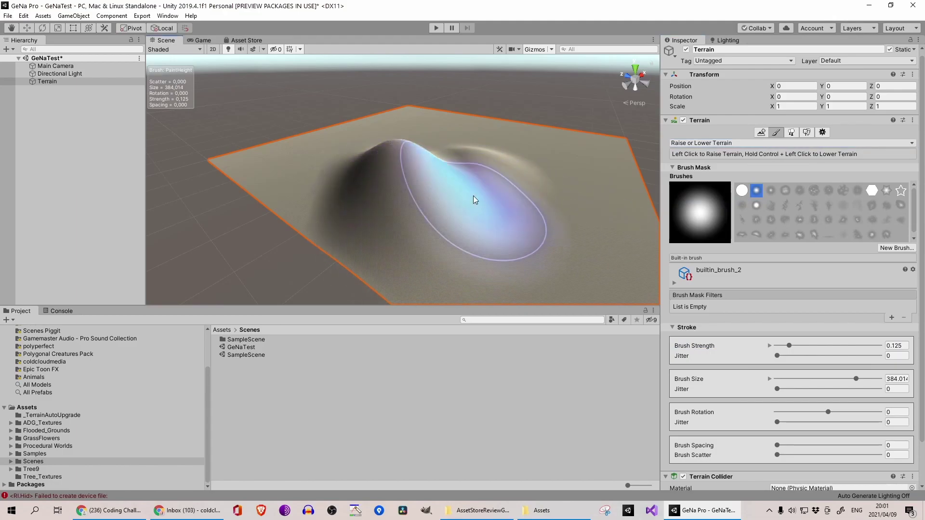
- Raise more smooth hills beside the first ones towards the terrain's edge and undo the last stroke
middle_click_drag(396, 187, 265, 187)
right_click_drag(466, 144, 378, 144)
middle_click_drag(403, 148, 241, 172)
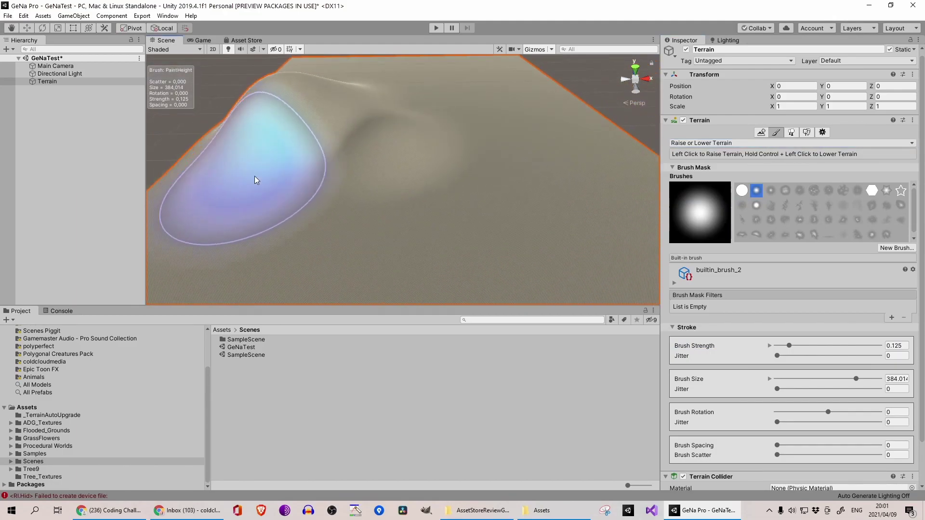
scroll(436, 178, "down", 3)
left_click_drag(326, 197, 280, 208)
scroll(533, 227, "down", 2)
key("ctrl+z")
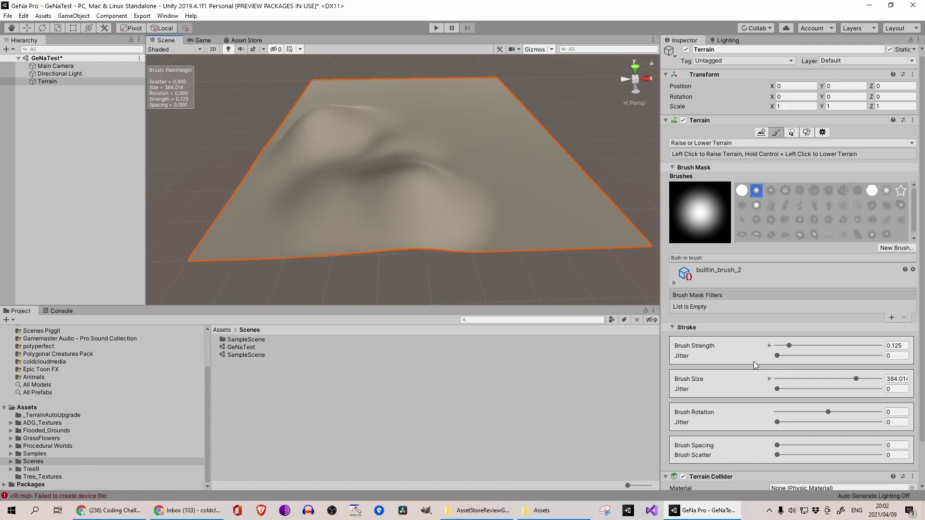
- Lower the brush strength to 0.077 and build up the existing hills and the terrain edge with softer strokes
scroll(713, 289, "down", 3)
scroll(732, 288, "up", 4)
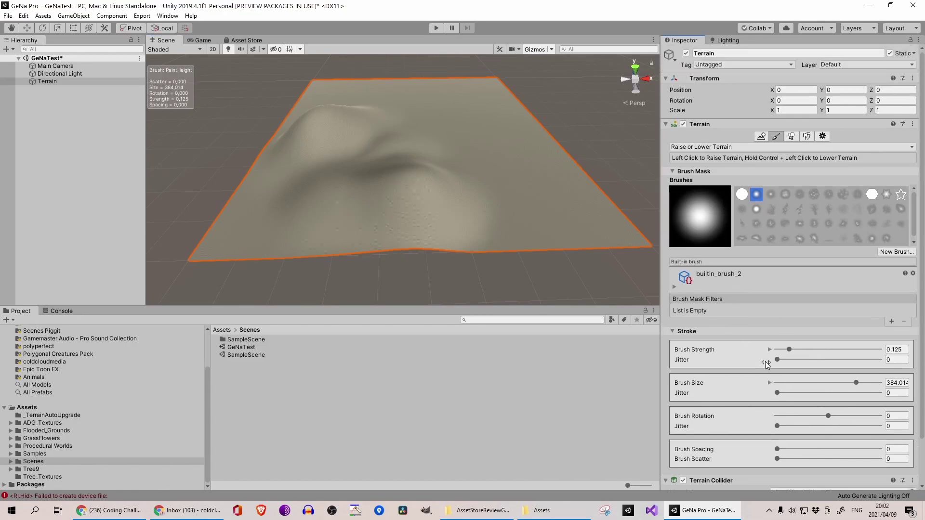
left_click(785, 349)
mouse_move(448, 188)
left_mouse_down()
mouse_move(548, 206)
mouse_move(392, 138)
left_mouse_up()
mouse_move(322, 151)
left_mouse_down()
mouse_move(352, 198)
mouse_move(261, 194)
mouse_move(259, 216)
left_mouse_up()
- From the opposite side of the terrain, raise a long sloping ridge below the peak and a rounded hill at the far corner
right_click_drag(617, 209, 371, 207)
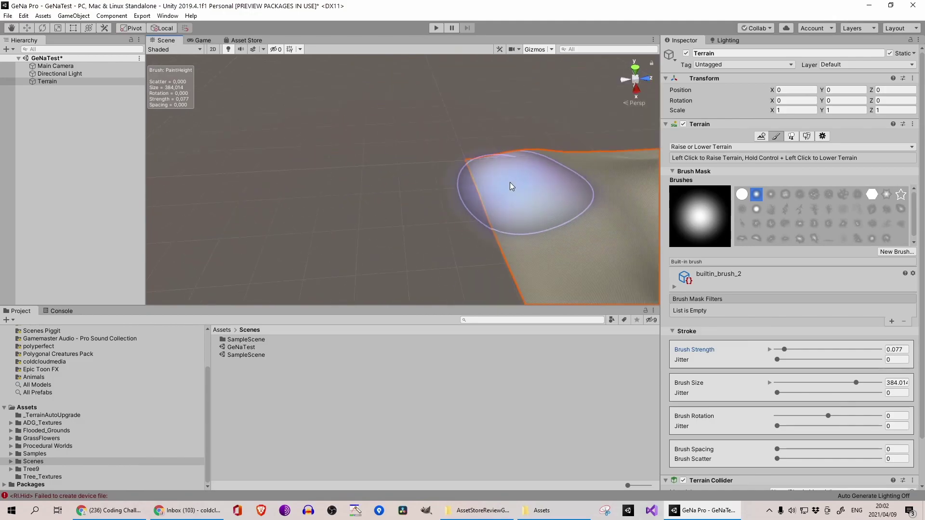
middle_click_drag(518, 187, 302, 133)
scroll(302, 133, "down", 5)
middle_click_drag(400, 159, 330, 103)
scroll(360, 112, "down", 2)
scroll(361, 113, "down", 3)
left_click_drag(364, 118, 547, 229)
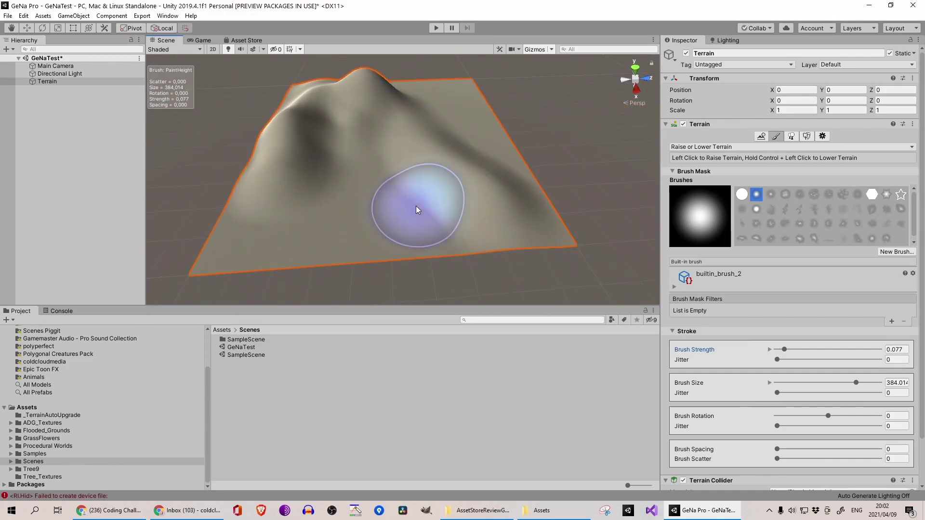
scroll(410, 205, "up", 2)
mouse_move(467, 115)
left_mouse_down()
mouse_move(485, 123)
mouse_move(480, 100)
left_mouse_up()
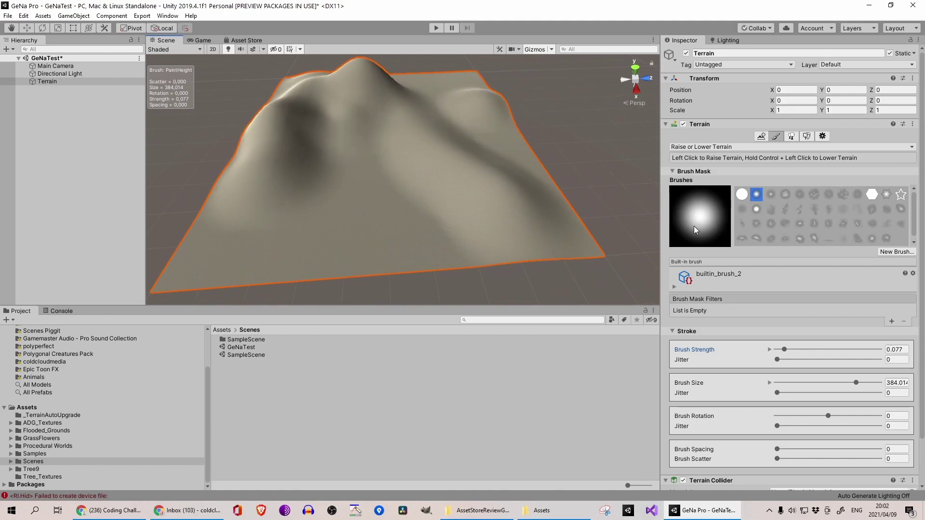
- Roughen the smooth slope with the terrainstamp_mountain02 brush and add rugged ridges to the side hills and peak with terrainstamp_ridge05
left_click(770, 223)
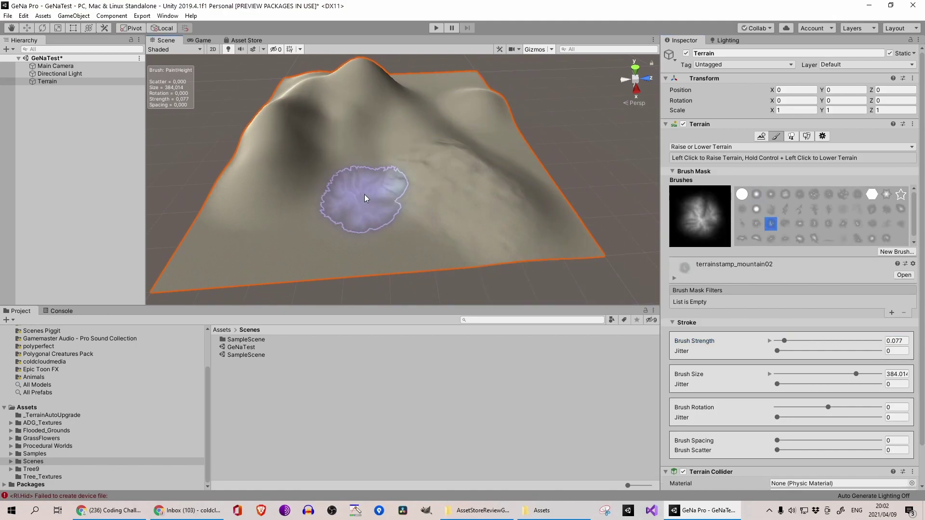
left_click(800, 238)
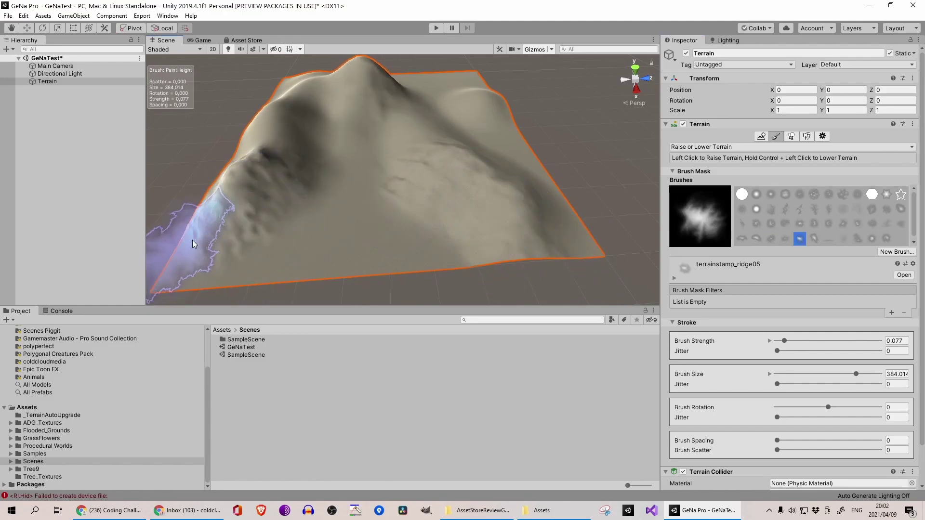
scroll(428, 233, "down", 4)
left_click_drag(428, 233, 456, 221, "alt")
left_click(443, 97)
mouse_move(409, 185)
left_mouse_down("alt")
mouse_move(471, 167)
mouse_move(456, 157)
left_mouse_up("alt")
scroll(471, 167, "up", 4)
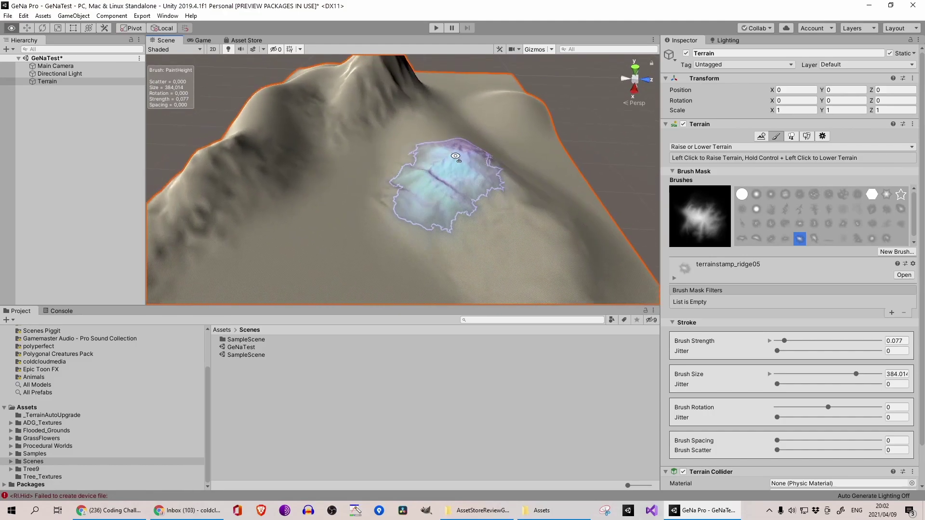
- Switch the terrain brush to Paint Texture and add the Grass 1 terrain layer to the layer palette
scroll(455, 156, "down", 3)
left_click(791, 137)
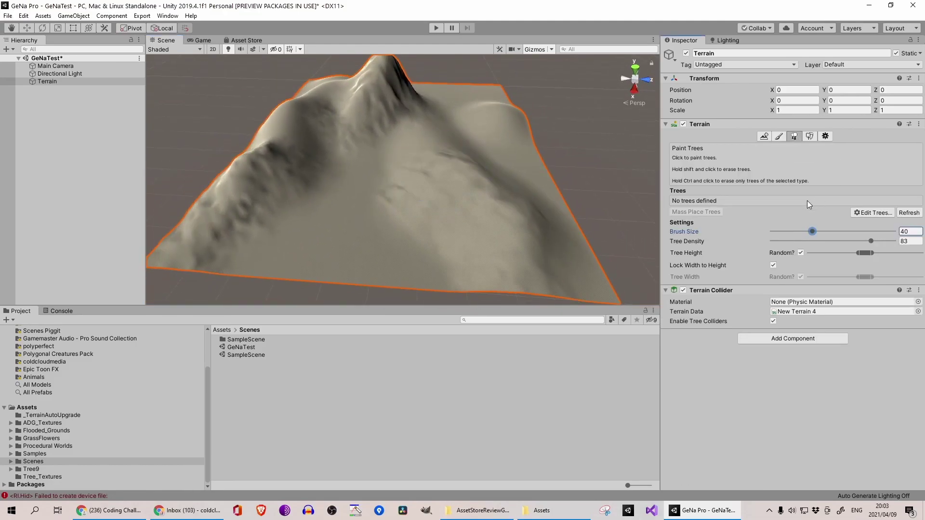
left_click(779, 136)
scroll(799, 280, "down", 2)
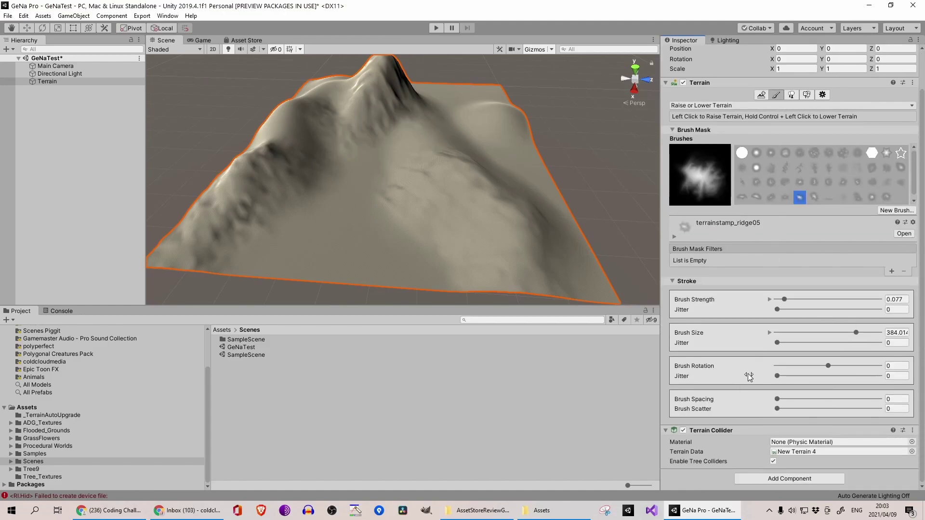
left_click(733, 106)
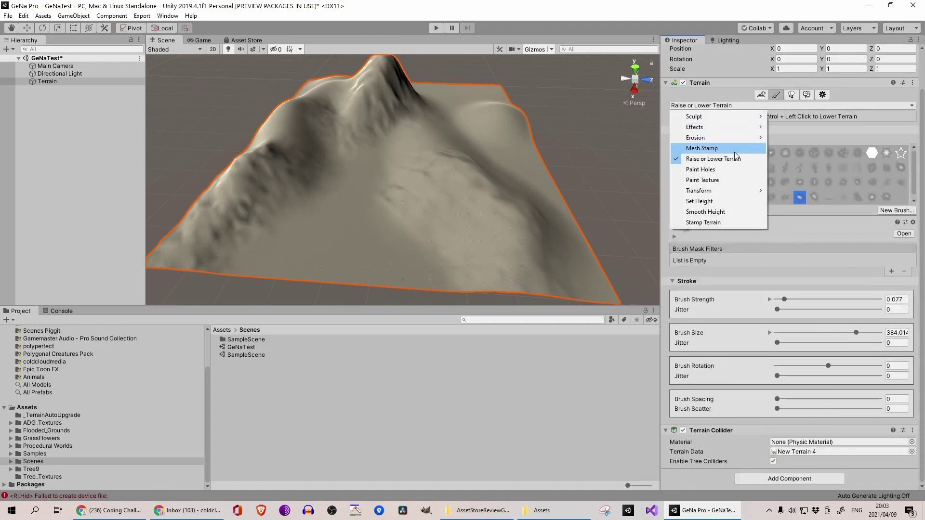
left_click(736, 178)
scroll(819, 240, "down", 2)
left_click(687, 419)
scroll(731, 359, "down", 5)
left_click(716, 388)
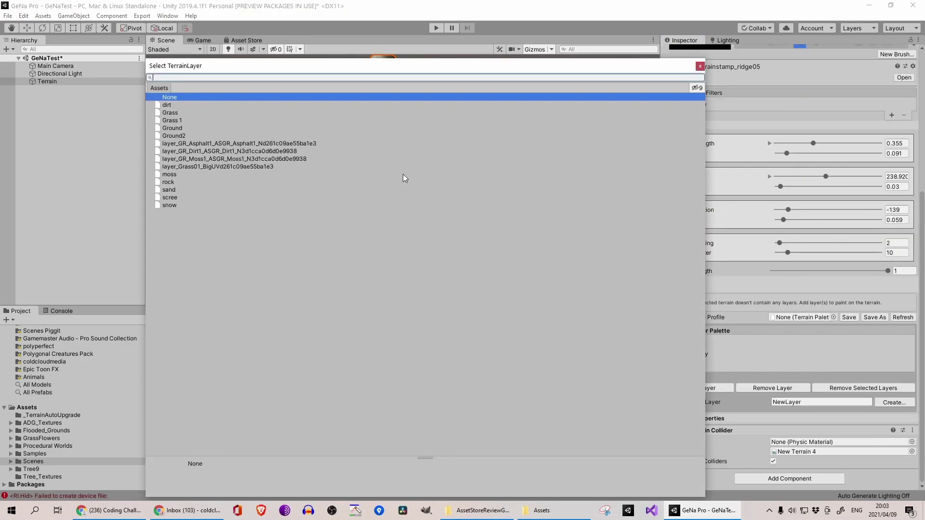
double_click(198, 120)
- Add the Ground and Ground2 terrain layers to the layer palette
left_click(716, 388)
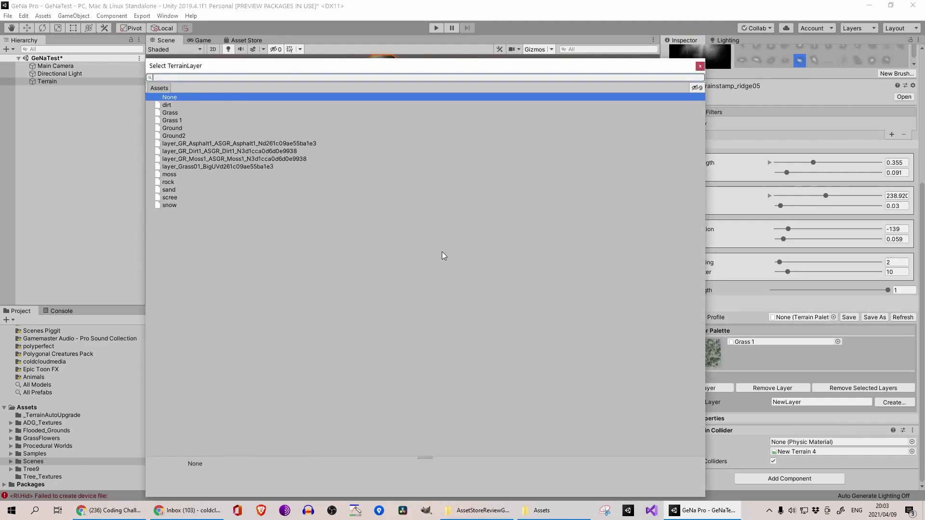
double_click(192, 127)
left_click(470, 229)
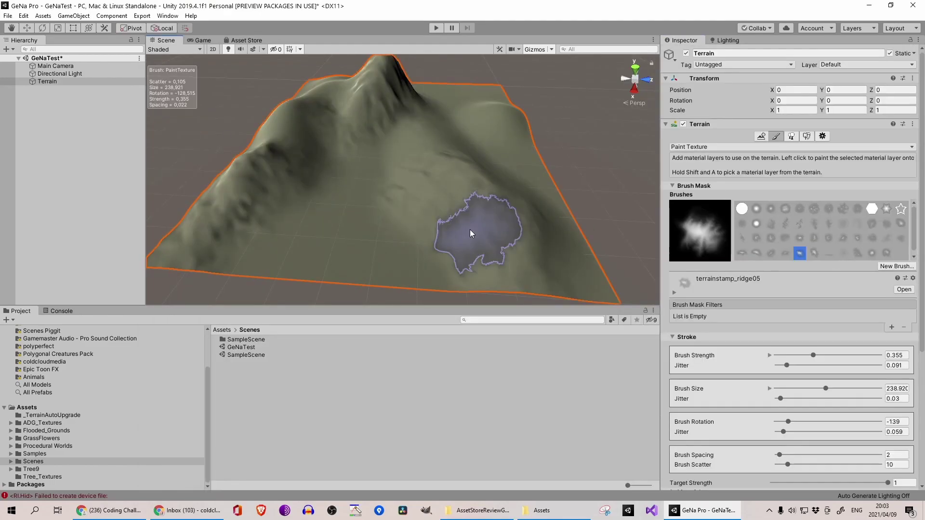
scroll(746, 308, "down", 5)
left_click(711, 430)
double_click(193, 128)
left_click(702, 463)
double_click(197, 138)
- Paint the Ground layer over the flat valley floor between the hills
scroll(333, 188, "up", 3)
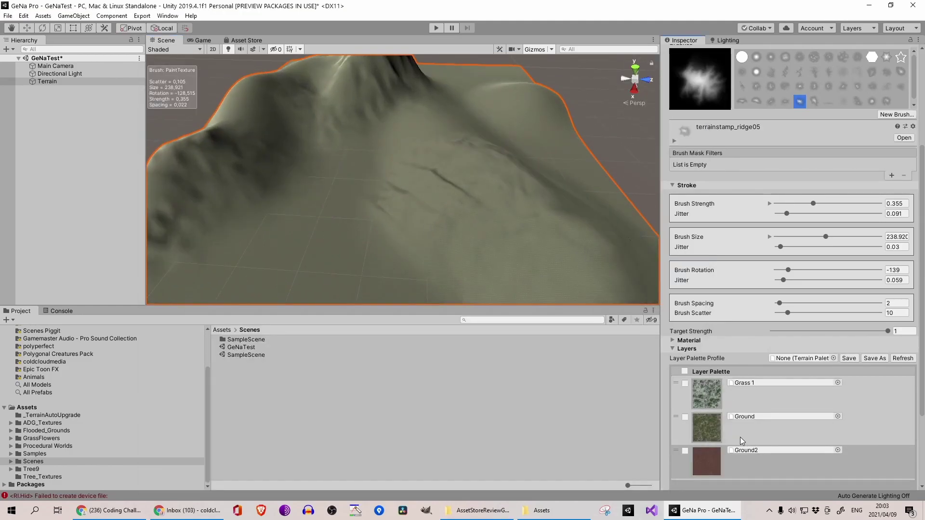
left_click(741, 438)
left_click_drag(308, 207, 395, 211)
scroll(484, 204, "down", 2)
mouse_move(236, 200)
left_mouse_down()
mouse_move(200, 260)
mouse_move(397, 285)
left_mouse_up()
scroll(397, 162, "down", 3)
right_click_drag(397, 162, 404, 193)
scroll(324, 181, "up", 5)
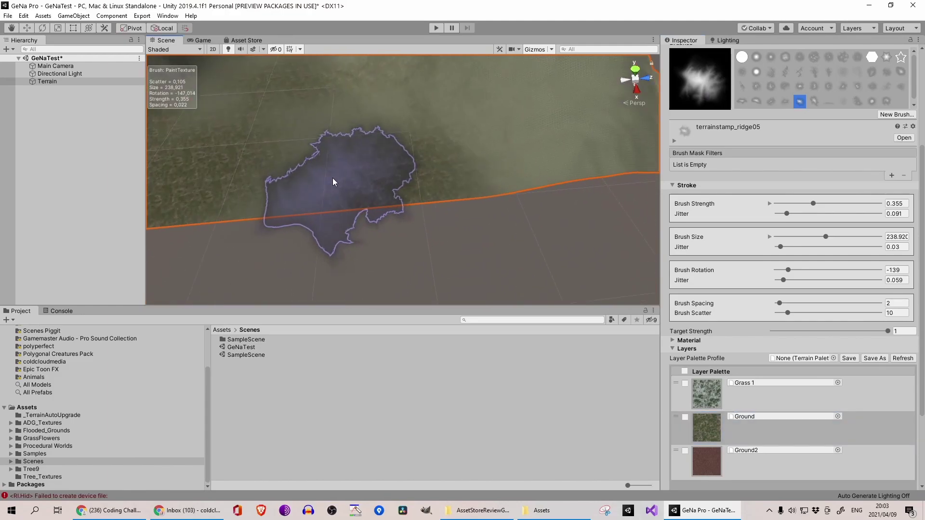
- Paint the Ground2 layer across the flat valley floor up to the foot of the hills and the terrain's edge
left_click(765, 459)
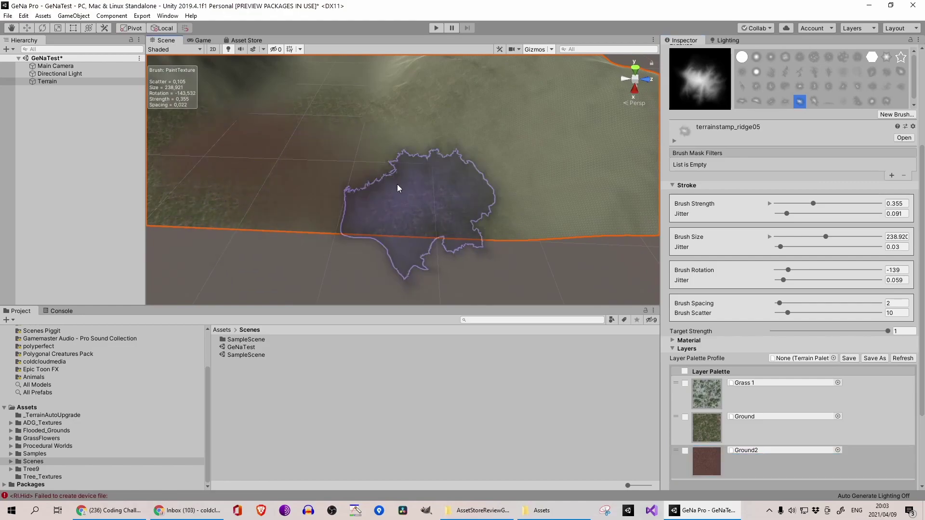
scroll(404, 197, "down", 5)
scroll(403, 199, "down", 2)
mouse_move(403, 199)
left_mouse_down()
mouse_move(377, 235)
mouse_move(484, 328)
left_mouse_up()
scroll(463, 260, "down", 1)
mouse_move(424, 231)
left_mouse_down()
mouse_move(409, 154)
mouse_move(363, 234)
left_mouse_up()
scroll(409, 154, "down", 1)
scroll(453, 232, "up", 3)
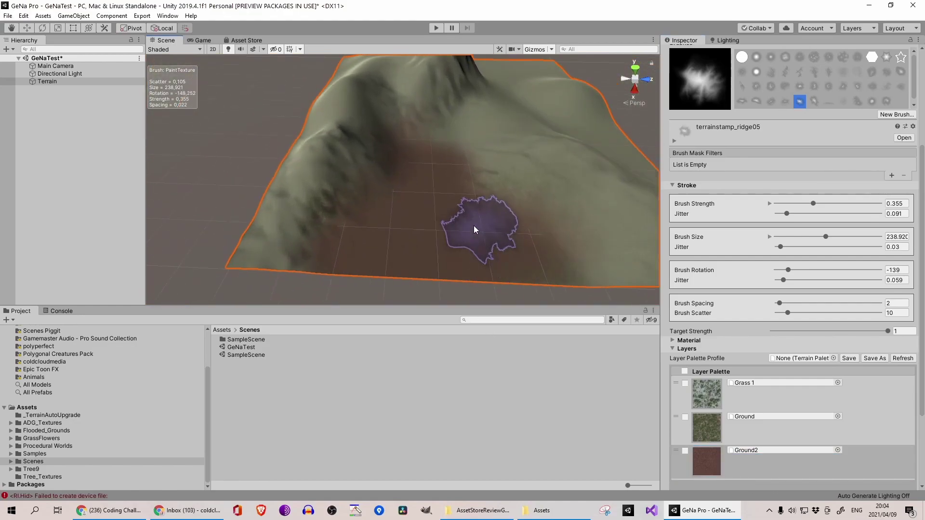
- Set the brush strength to 0.044, then add the sand layer and paint it along both sides of the valley and below the peak
left_click(742, 407)
left_click(781, 203)
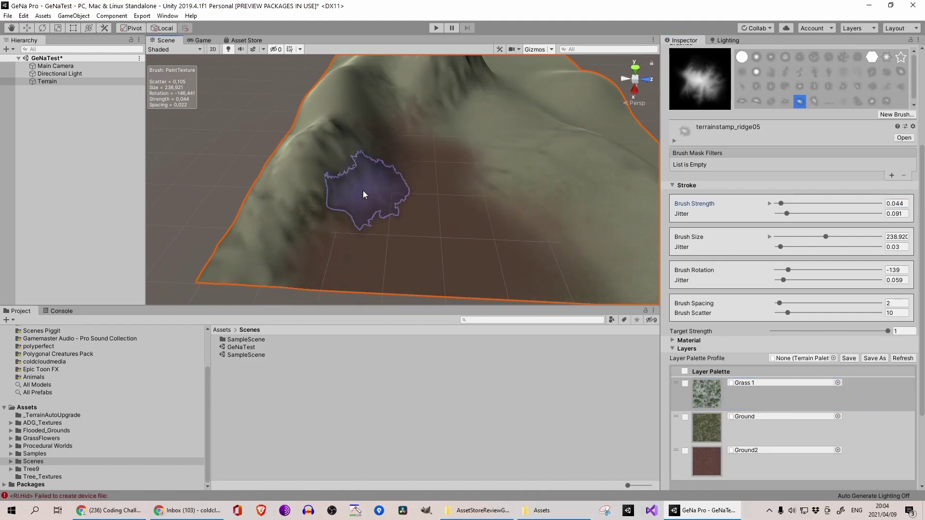
scroll(771, 386, "down", 5)
left_click(710, 388)
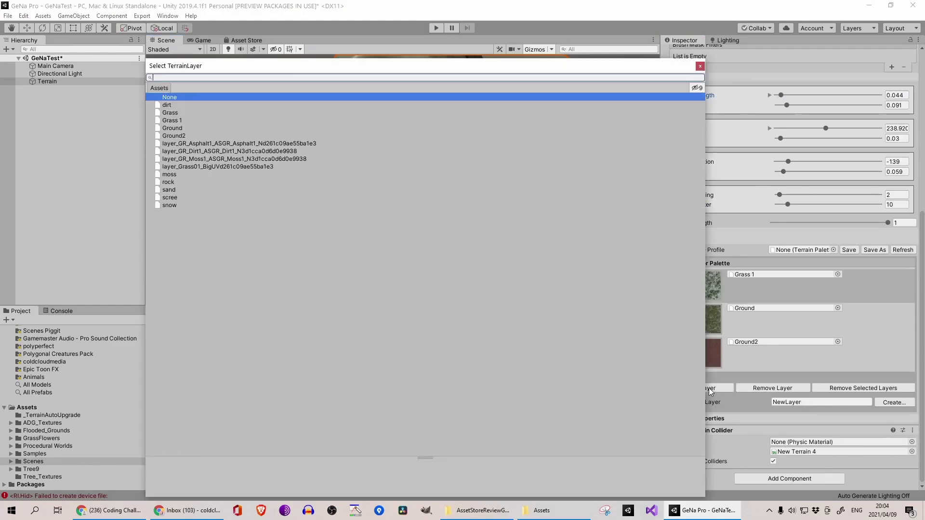
double_click(180, 190)
left_click_drag(526, 220, 574, 258)
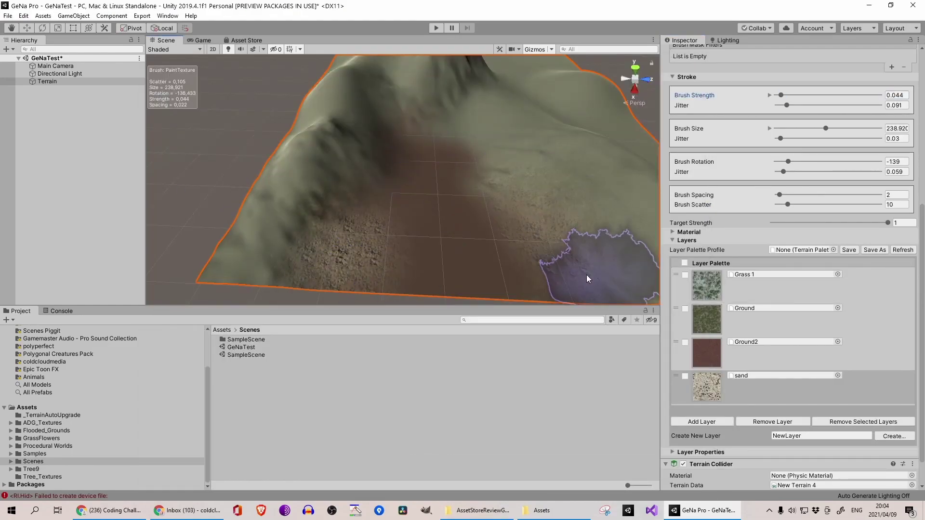
middle_click_drag(484, 145, 314, 204)
left_click_drag(316, 207, 385, 270)
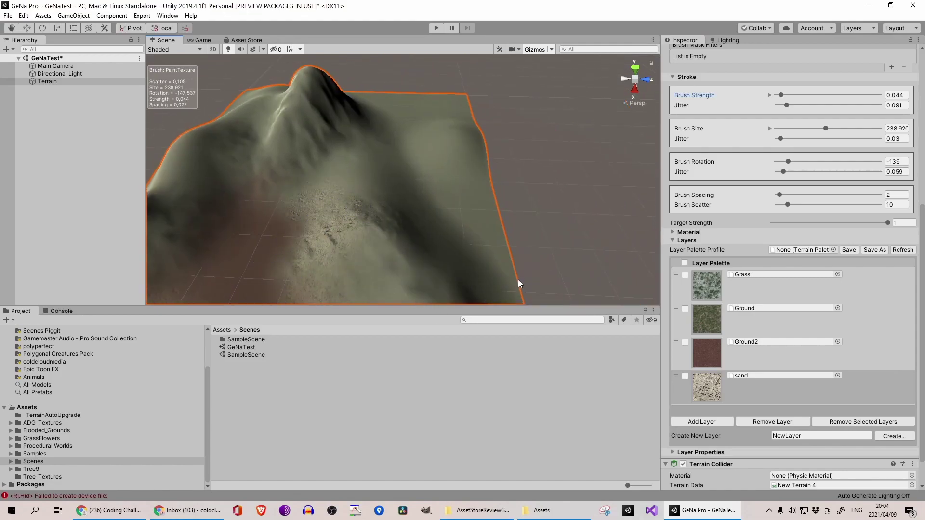
scroll(525, 284, "down", 1)
- Add the scree and snow terrain layers to the layer palette
left_click(710, 422)
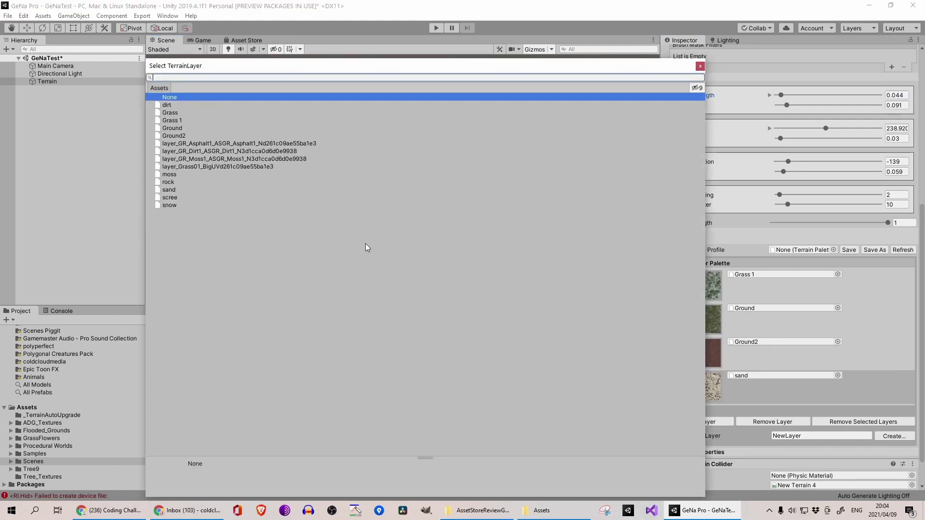
double_click(170, 197)
scroll(258, 181, "up", 2)
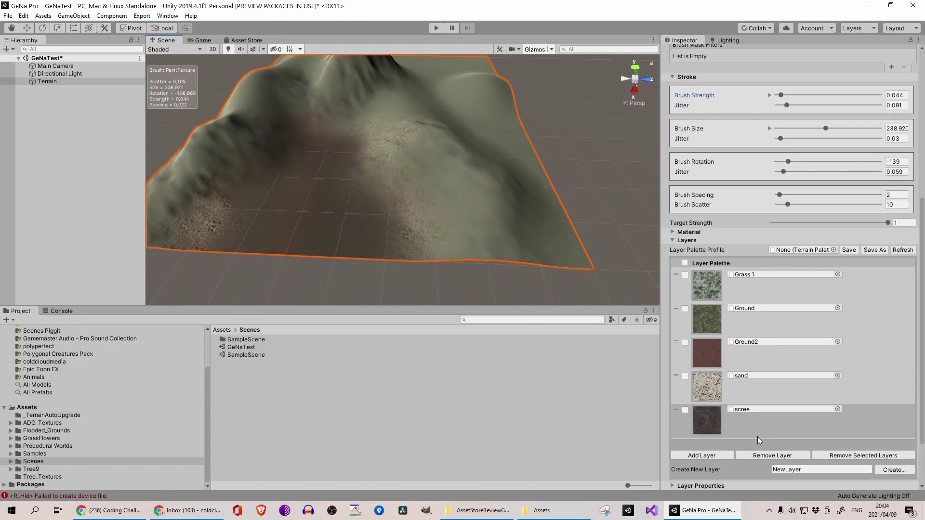
left_click(702, 455)
double_click(190, 191)
scroll(755, 349, "down", 3)
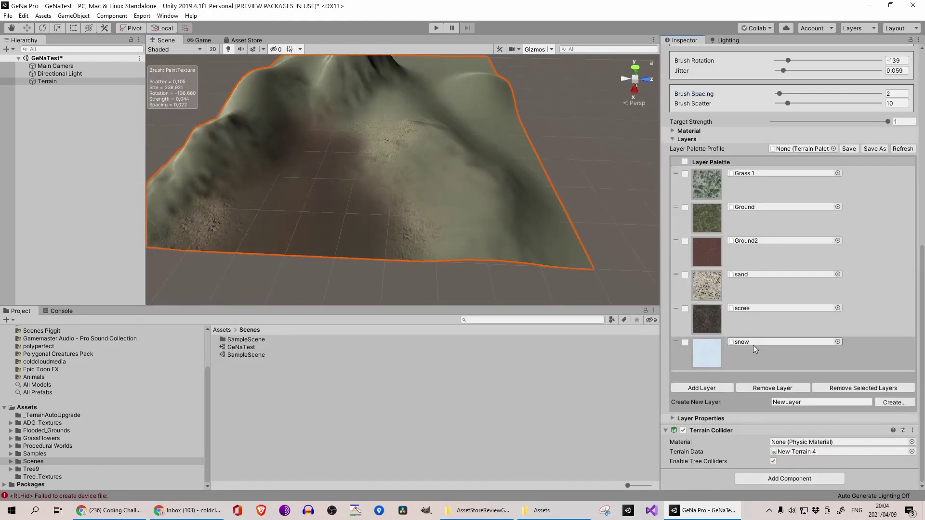
- Paint scree on the rounded slope beside the valley and snow over the peak and the side hills
left_click(754, 345)
left_click(751, 323)
left_click_drag(452, 237, 408, 219)
left_click(742, 366)
middle_click_drag(400, 157, 412, 290)
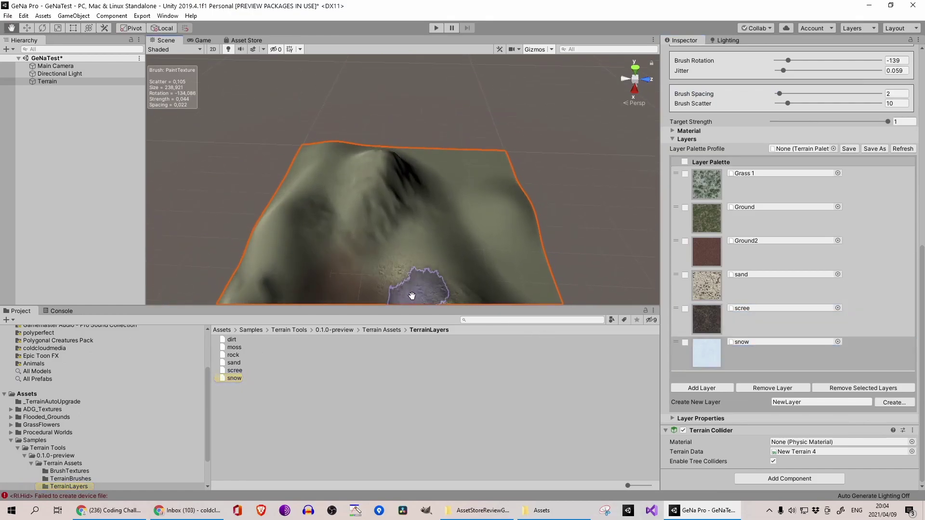
left_click(209, 148)
left_click(359, 182)
mouse_move(368, 214)
left_mouse_down()
mouse_move(377, 189)
mouse_move(277, 244)
mouse_move(259, 237)
mouse_move(394, 183)
mouse_move(359, 157)
mouse_move(396, 186)
mouse_move(352, 169)
mouse_move(381, 192)
mouse_move(351, 207)
mouse_move(379, 213)
left_mouse_up()
mouse_move(379, 213)
middle_mouse_down()
mouse_move(407, 169)
mouse_move(419, 126)
middle_mouse_up()
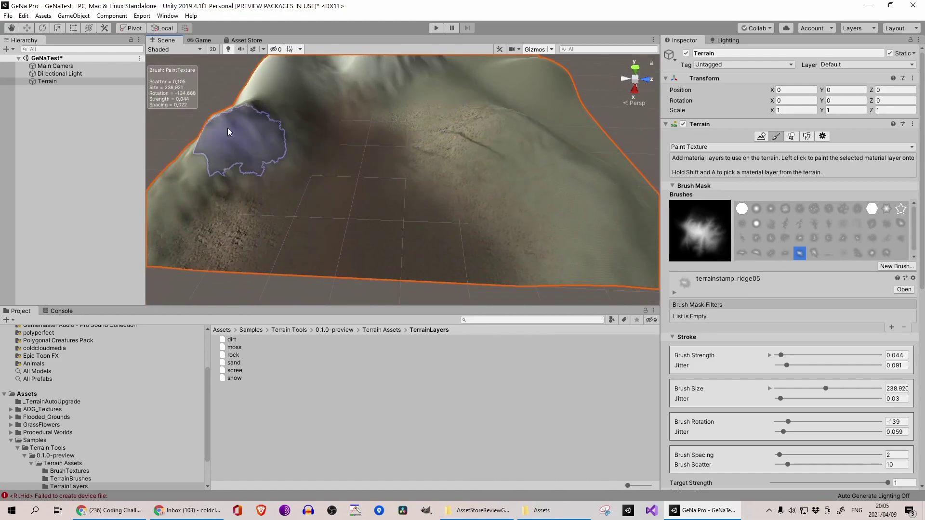
- Save the GeNaTest scene with the textured terrain
scroll(427, 206, "down", 4)
middle_click_drag(454, 190, 493, 212)
key("ctrl+s")
scroll(356, 229, "up", 3)
scroll(374, 207, "down", 5)
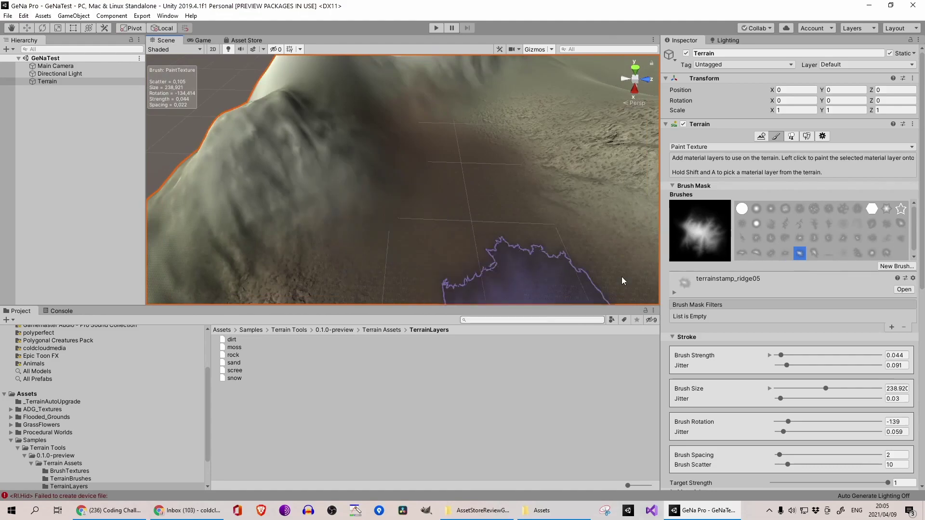
- Switch the terrain to Paint Trees and add the TreeCreator_Bush_A prefab with bend factor 0 to its trees
left_click(794, 137)
left_click(863, 214)
left_click(882, 220)
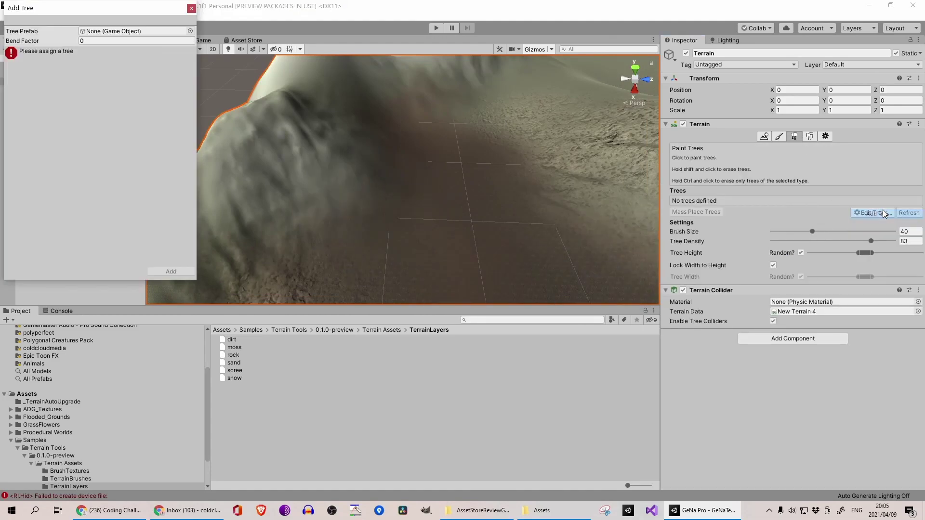
left_click(190, 32)
type("tree")
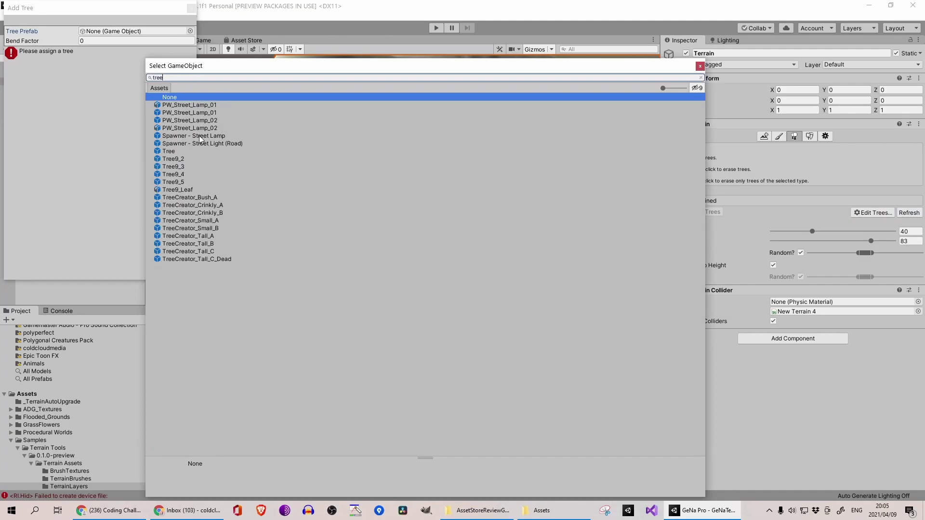
double_click(202, 197)
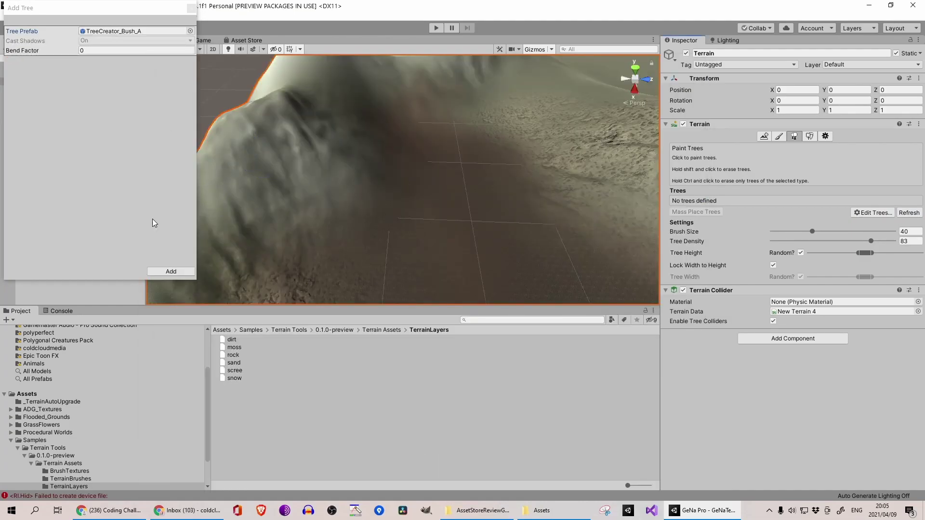
left_click(169, 270)
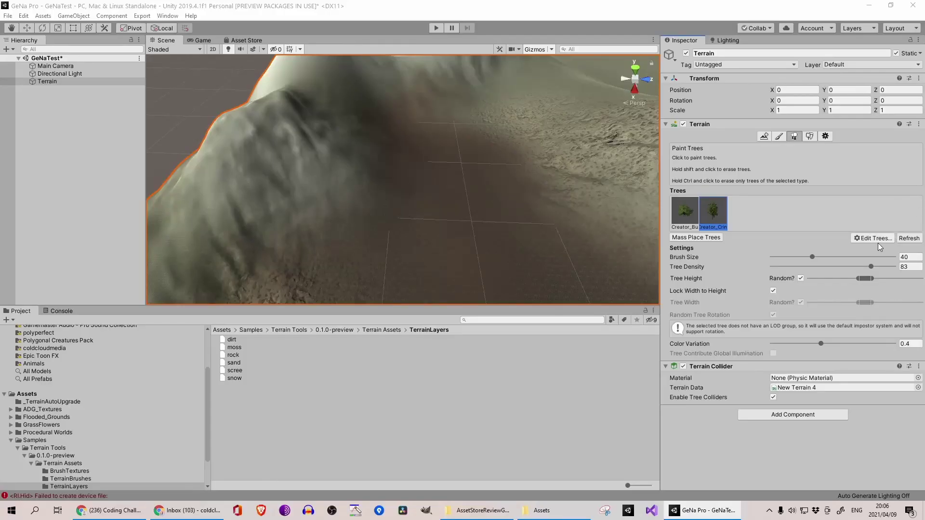
- Add the TreeCreator_Crinkly_B prefab to the terrain's trees
left_click(873, 238)
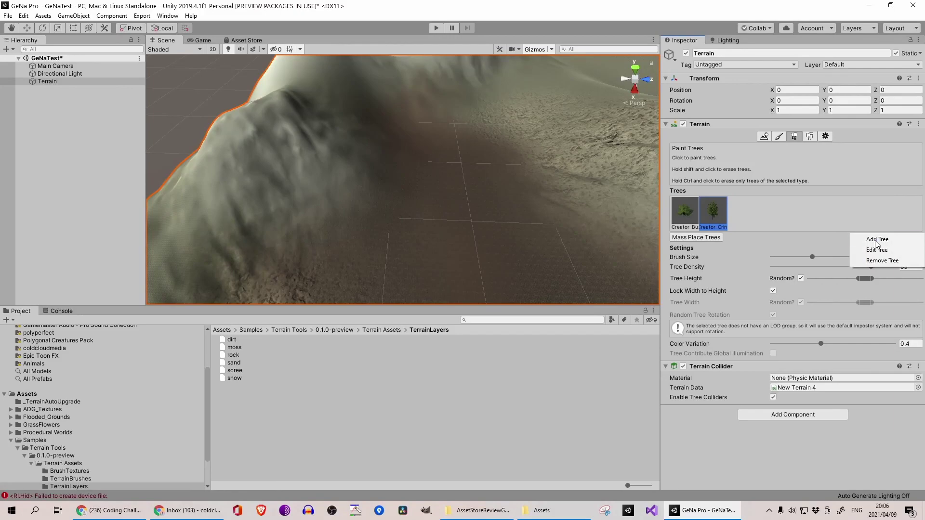
left_click(870, 240)
left_click(190, 31)
type("tree")
double_click(229, 214)
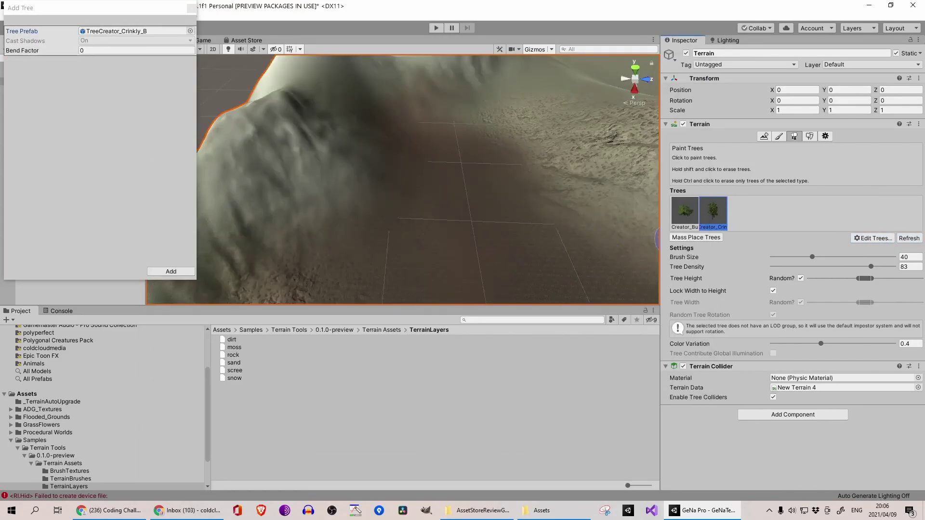
left_click(169, 272)
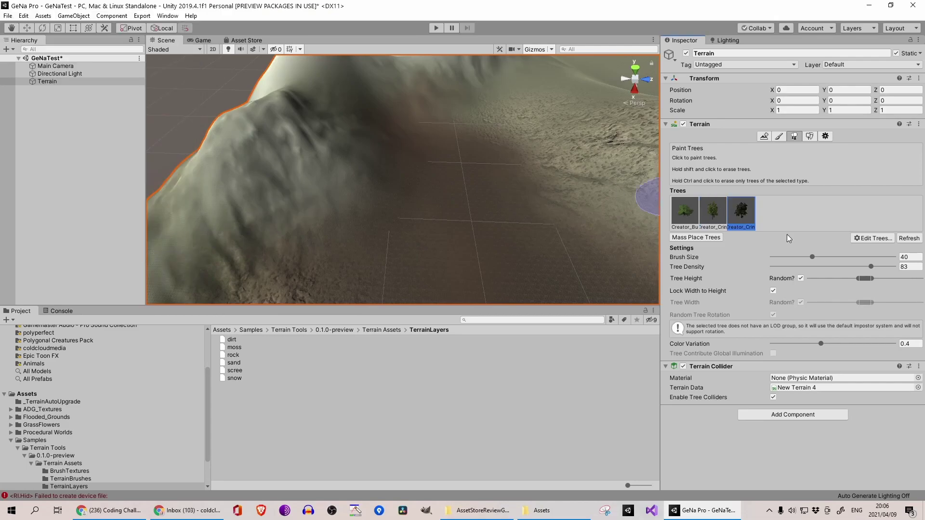
- Add the TreeCreator_Small_A and TreeCreator_Small_B prefabs to the terrain's trees
left_click(875, 238)
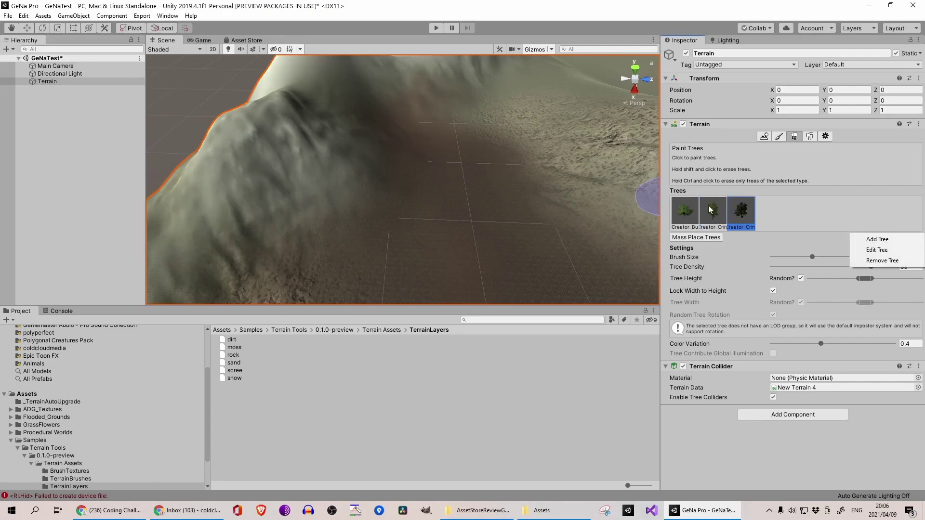
left_click(878, 239)
left_click(190, 31)
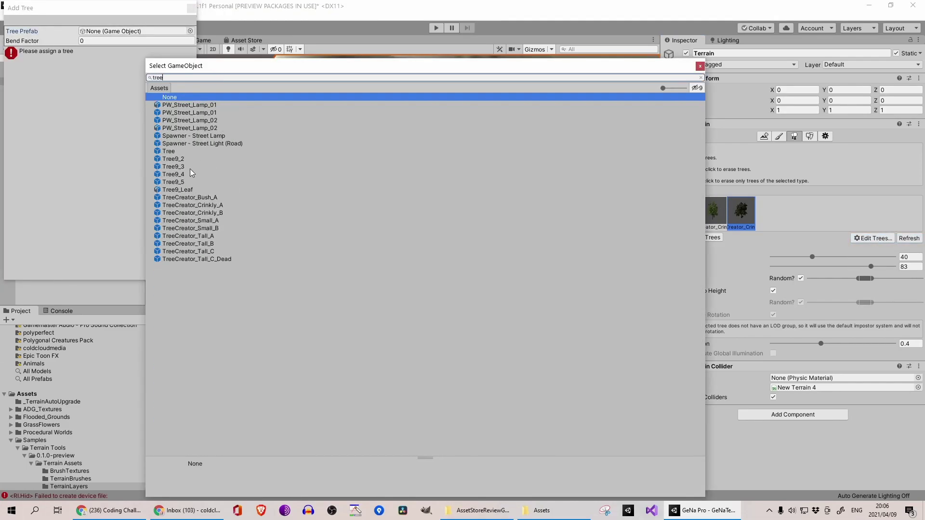
double_click(229, 219)
left_click(171, 272)
left_click(873, 238)
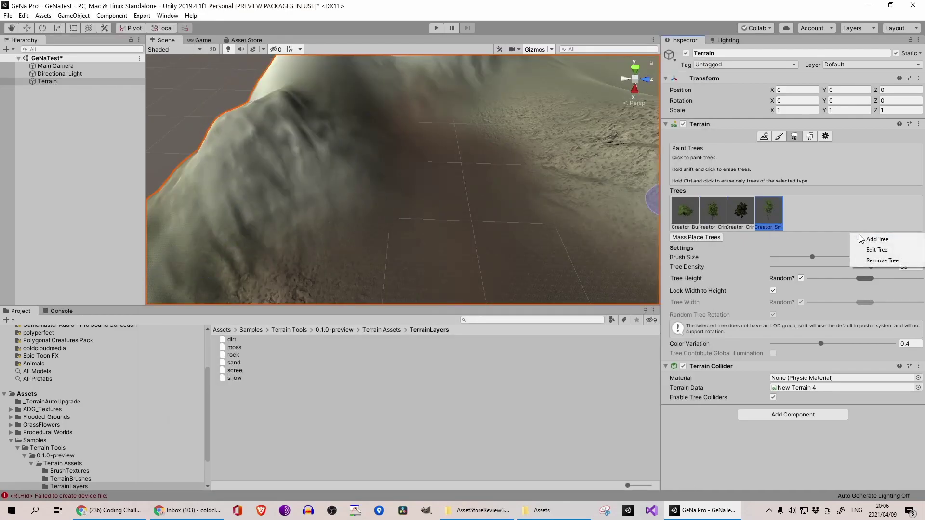
left_click(819, 240)
left_click(190, 31)
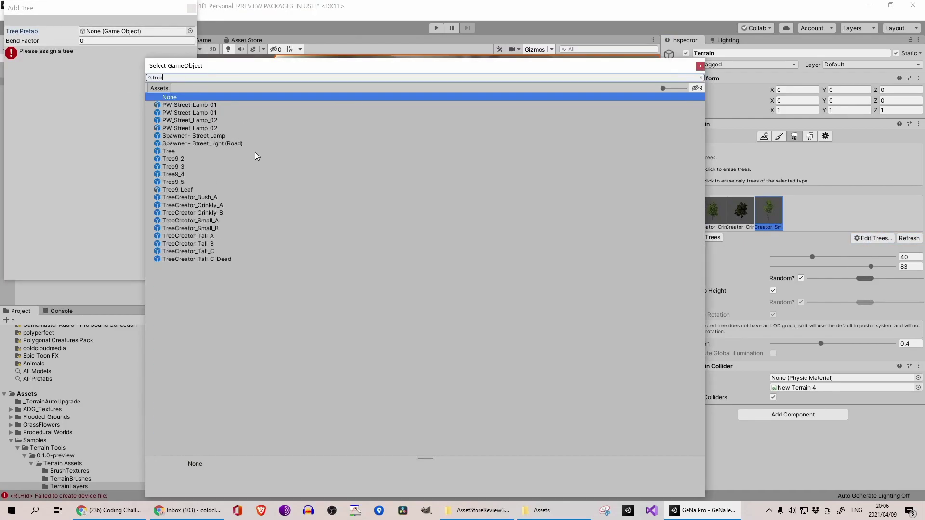
double_click(229, 228)
left_click(171, 271)
- Add the TreeCreator_Tall_A prefab to the terrain's trees
left_click(873, 238)
left_click(866, 239)
left_click(190, 32)
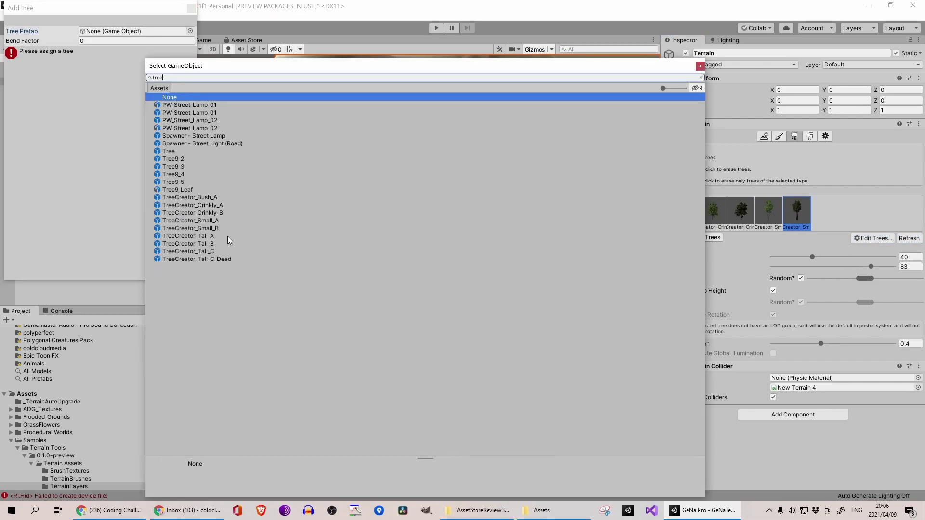
double_click(226, 239)
left_click(171, 271)
- Add the TreeCreator_Tall_B prefab to the terrain's trees
left_click(873, 238)
left_click(866, 240)
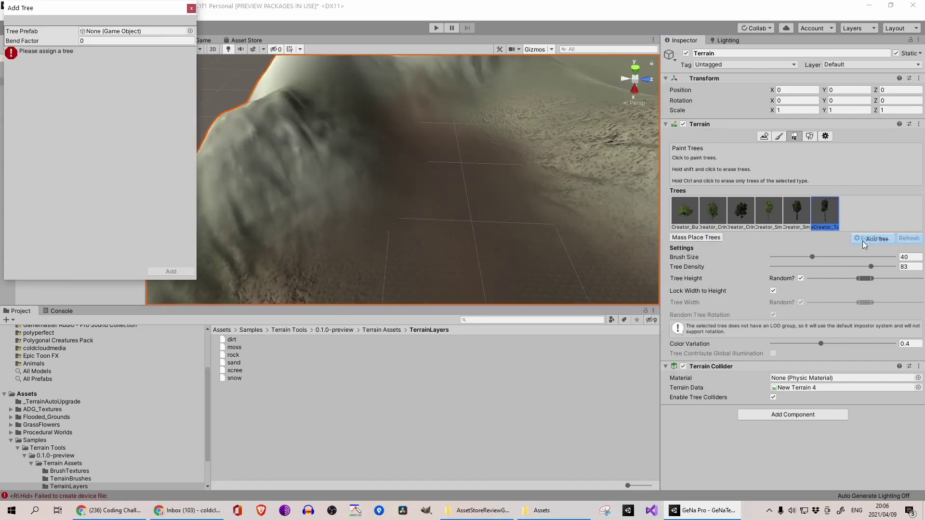
left_click(190, 32)
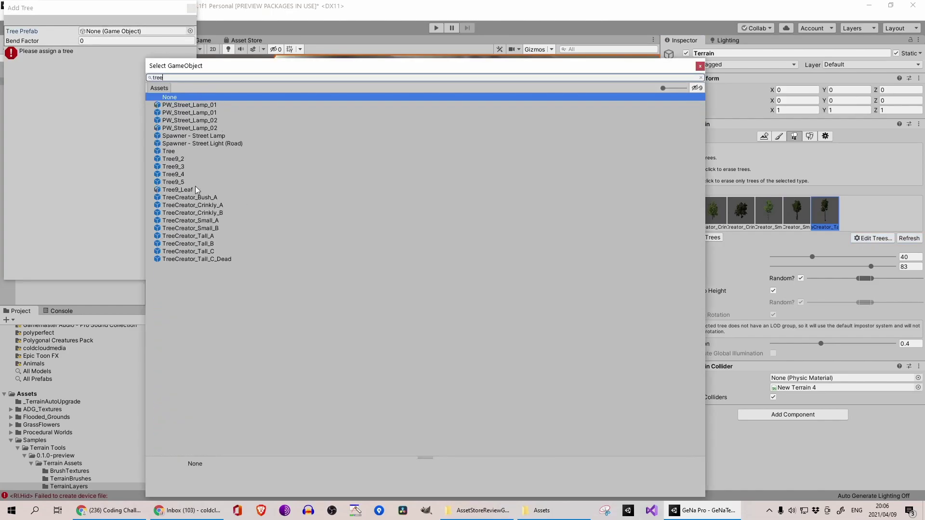
double_click(237, 244)
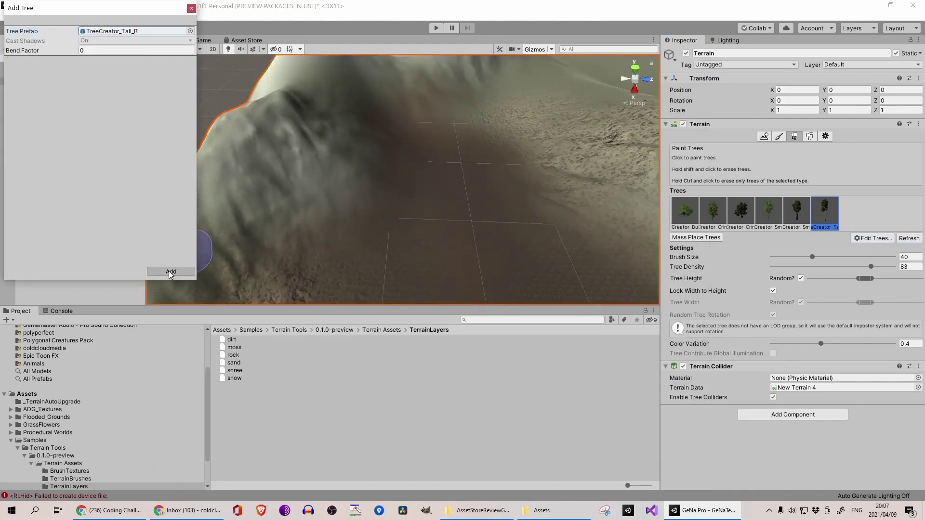
left_click(171, 272)
- Add the TreeCreator_Tall_C prefab to the terrain's trees
left_click(873, 238)
left_click(865, 241)
left_click(191, 31)
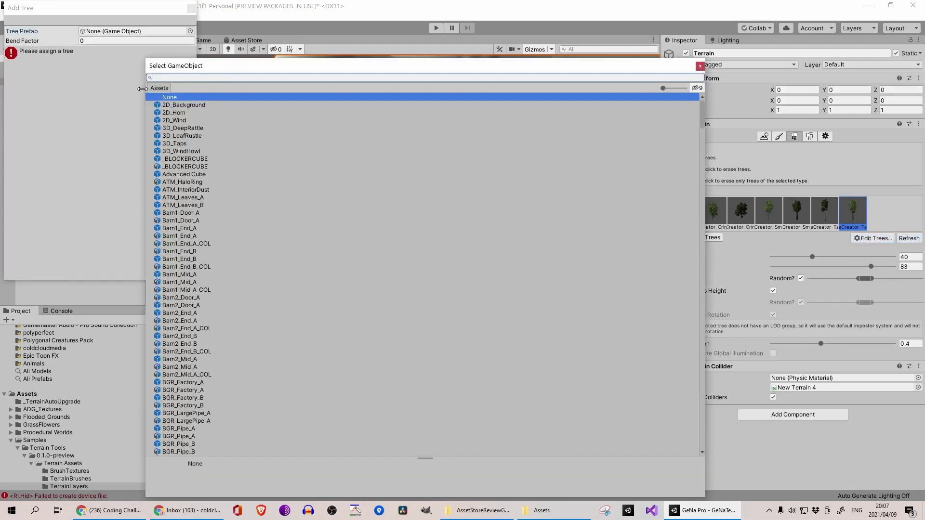
left_click(209, 159)
type("tree")
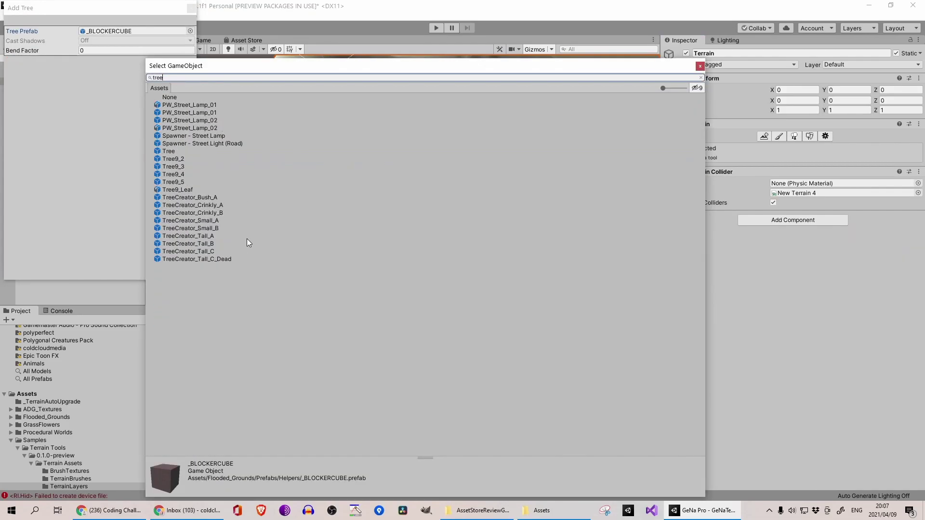
double_click(225, 250)
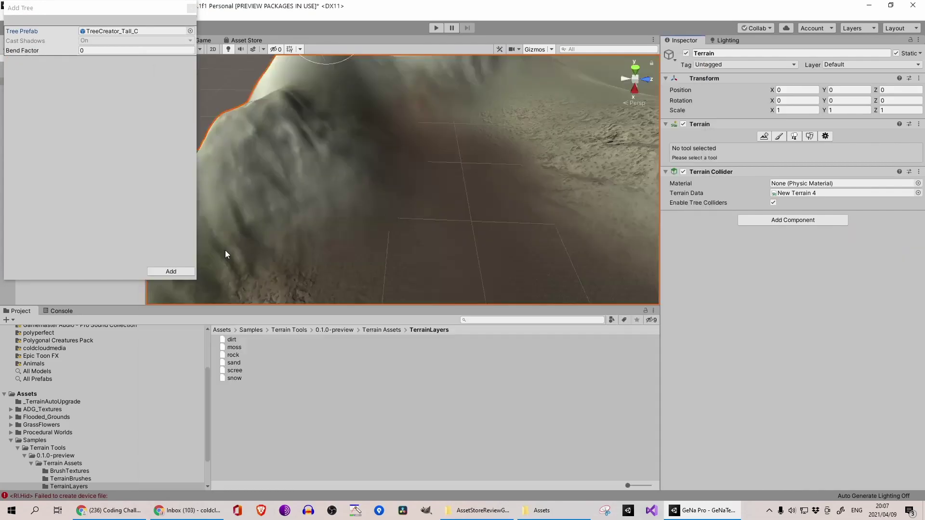
left_click(174, 271)
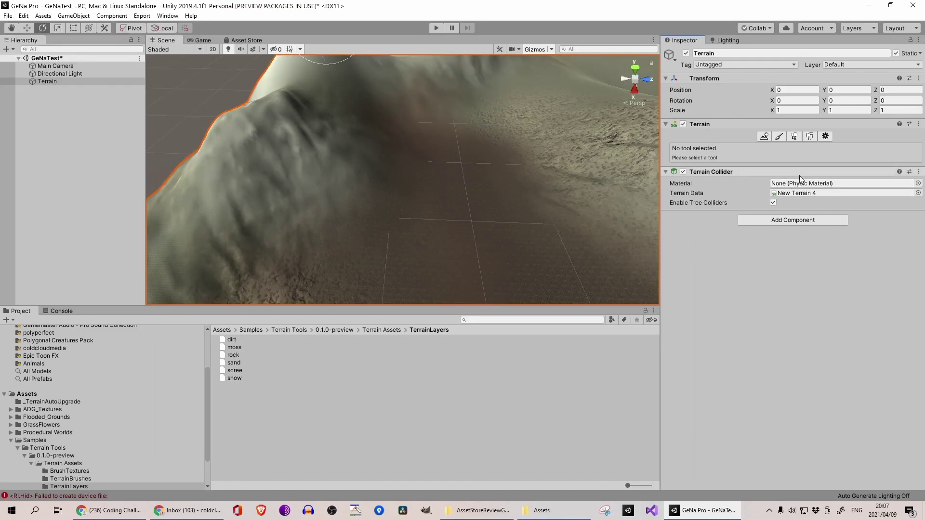
- Return the terrain to Paint Trees and add the TreeCreator_Tall_C_Dead prefab to its trees
left_click(794, 136)
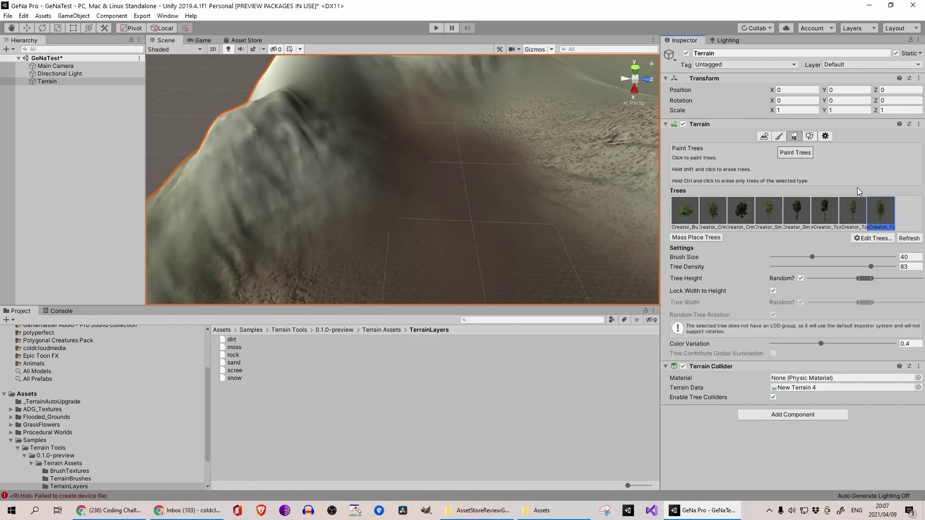
left_click(873, 238)
left_click(869, 247)
left_click(190, 31)
type("tree")
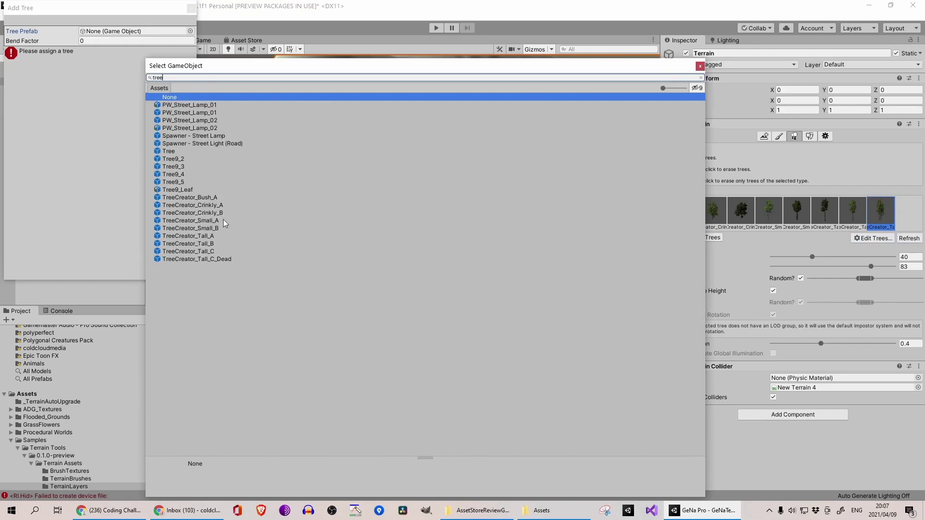
double_click(227, 260)
left_click(179, 270)
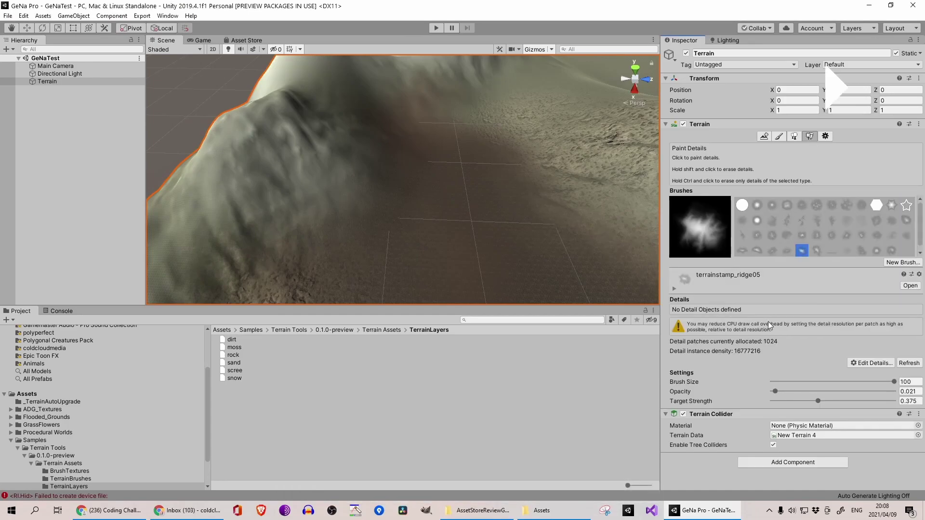
- Add the grass01 texture to the terrain's paintable details as a grass texture
left_click(872, 363)
left_click(873, 371)
left_click(191, 41)
type("grass")
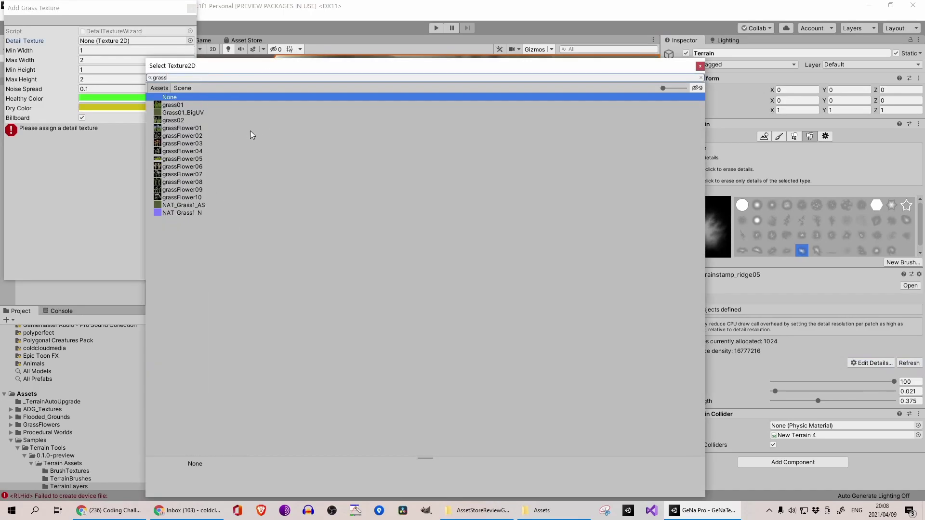
left_click(181, 106)
left_click(180, 106)
left_click(170, 272)
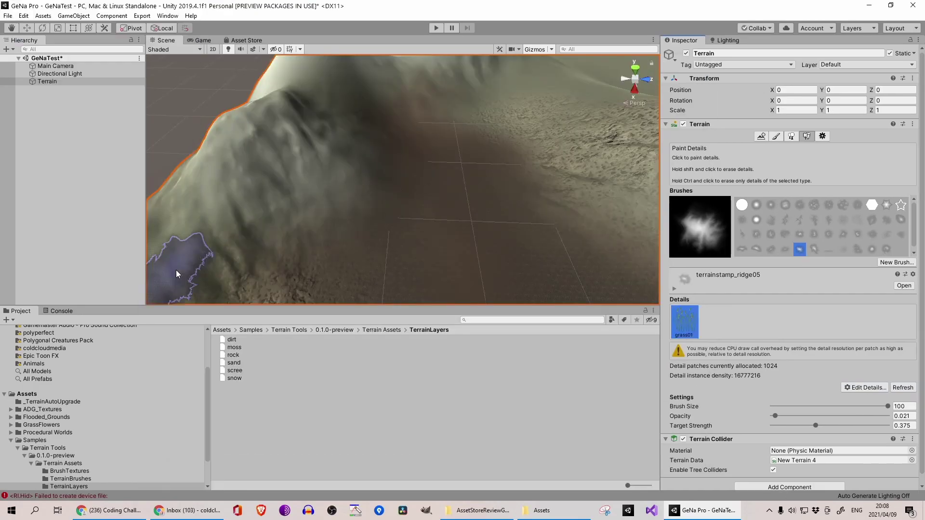
- Add the grass02 texture to the terrain's details as a grass texture
left_click(871, 386)
left_click(876, 388)
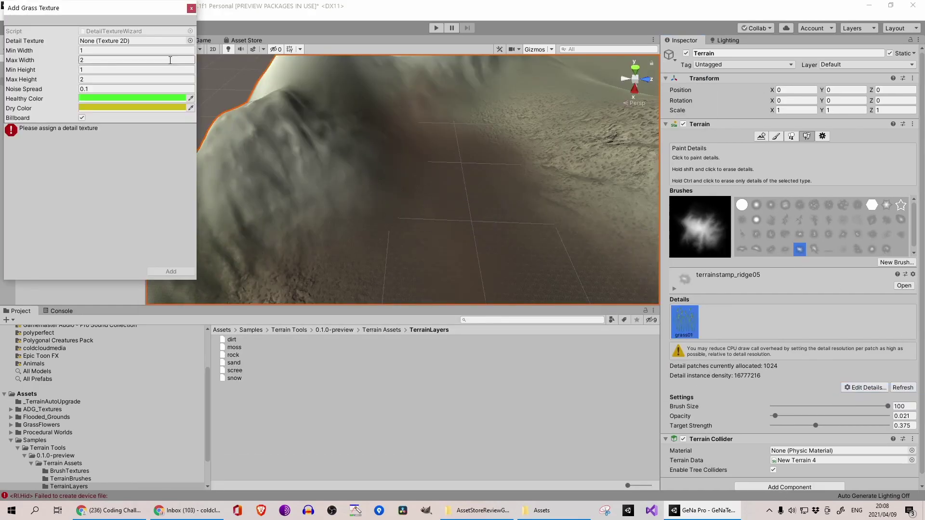
left_click(191, 40)
type("grass")
double_click(205, 119)
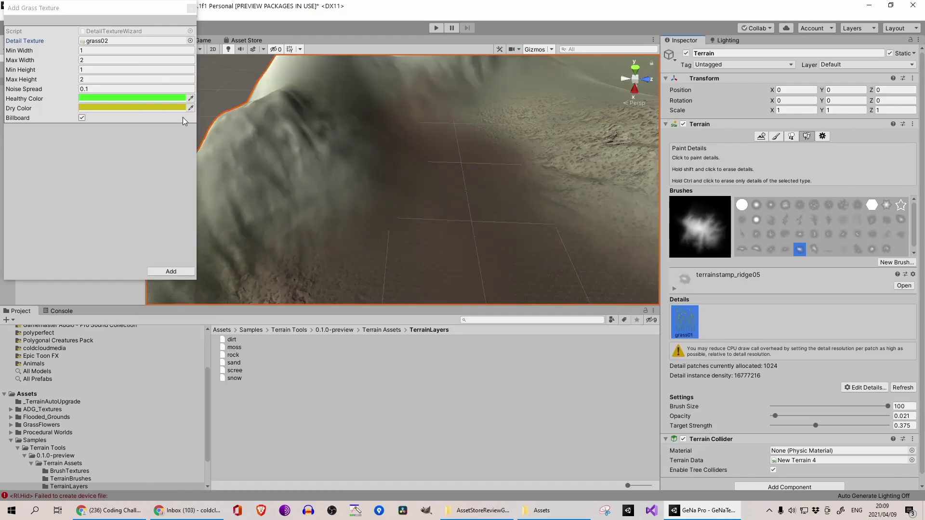
left_click(171, 272)
- Add the grassFlower01 texture to the terrain's details as a grass texture
left_click(864, 387)
left_click(874, 388)
left_click(190, 41)
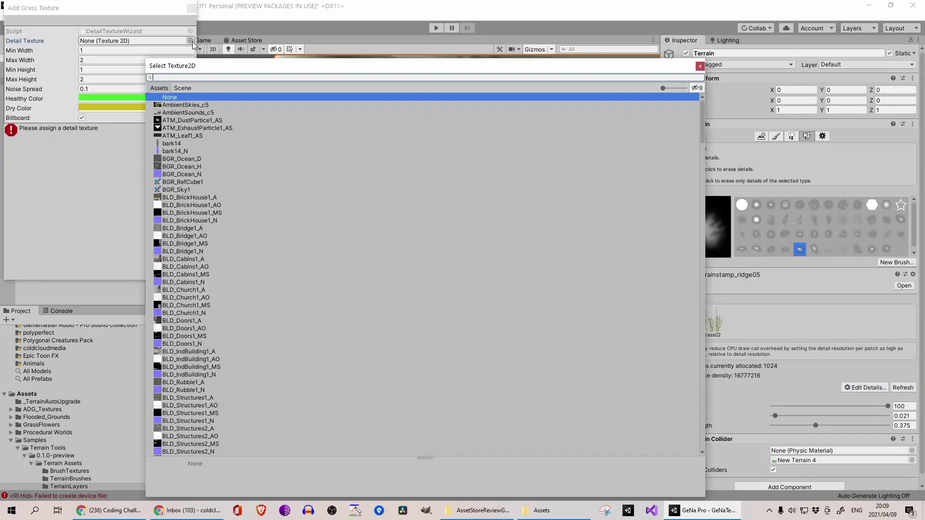
type("grass")
left_click(206, 170)
left_click(193, 128)
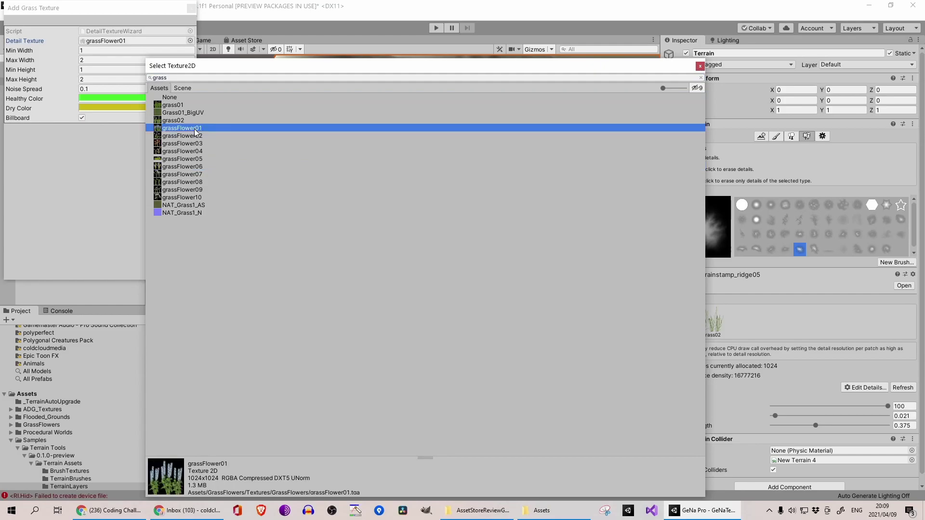
double_click(193, 128)
left_click(181, 277)
- Add the grassFlower02 texture to the terrain's details as a grass texture
left_click(865, 388)
left_click(874, 392)
left_click(190, 40)
type("f")
key("BackSpace")
type("grass")
double_click(199, 135)
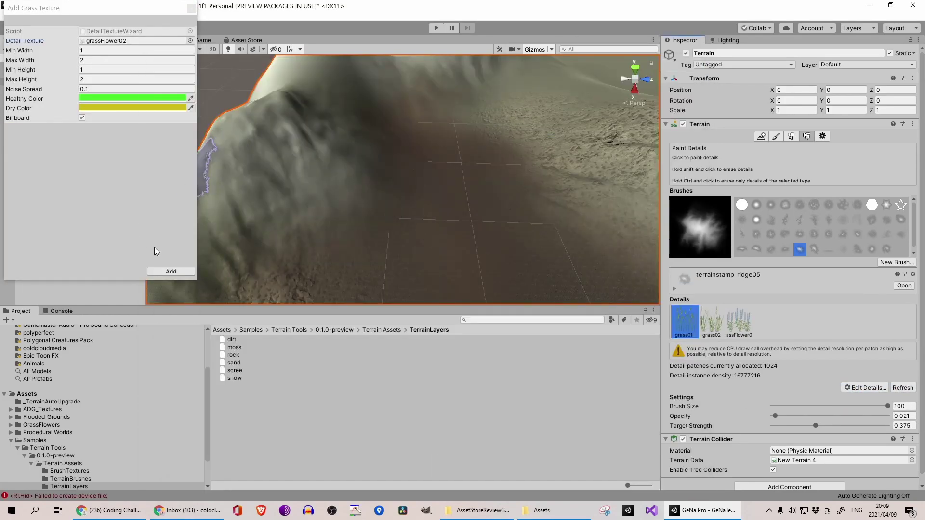
left_click(174, 271)
- Add the grassFlower03 texture to the terrain's details as a grass texture
left_click(859, 387)
left_click(869, 390)
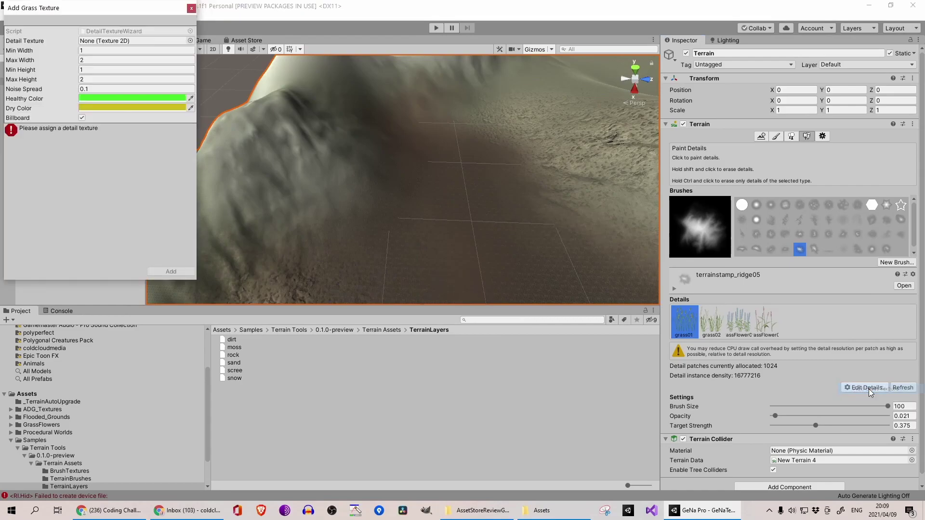
left_click(191, 41)
type("grass")
left_click(210, 145)
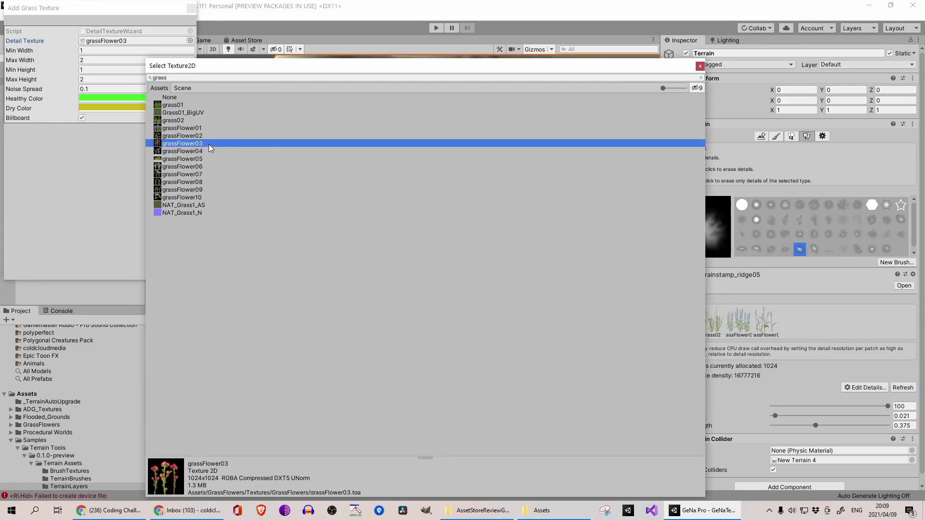
left_click(210, 145)
left_click(172, 272)
- Add the grassFlower04 texture to the terrain's details as a grass texture
left_click(859, 387)
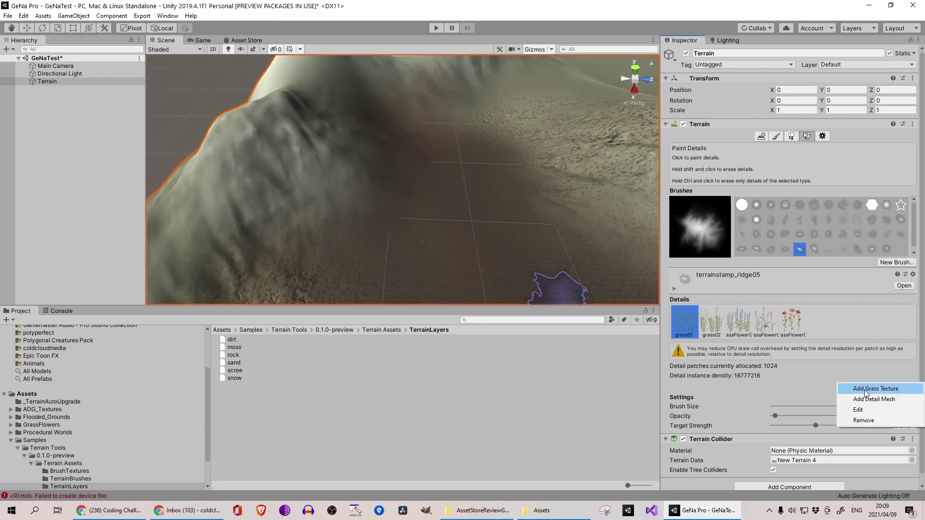
left_click(868, 387)
left_click(191, 41)
type("grass")
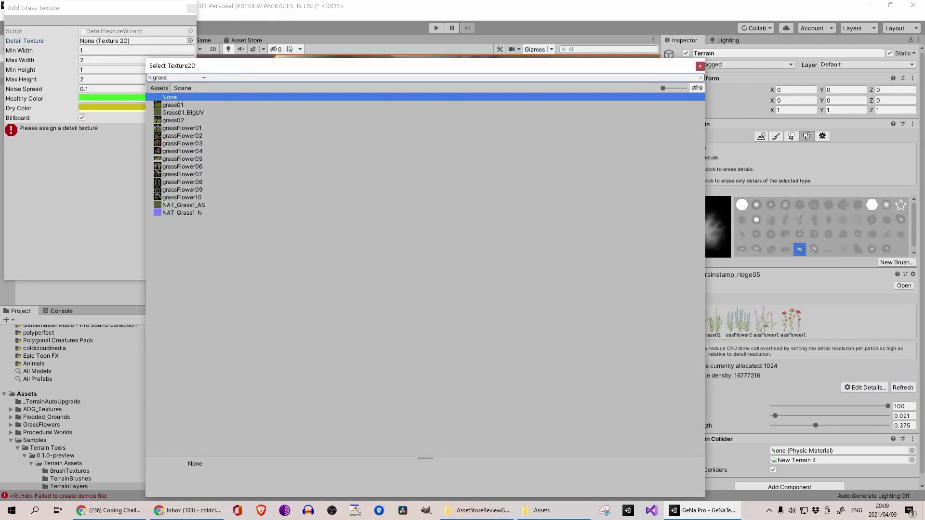
double_click(207, 158)
left_click(171, 271)
- Add the grassFlower05 texture to the terrain's details as a grass texture
left_click(860, 388)
left_click(867, 386)
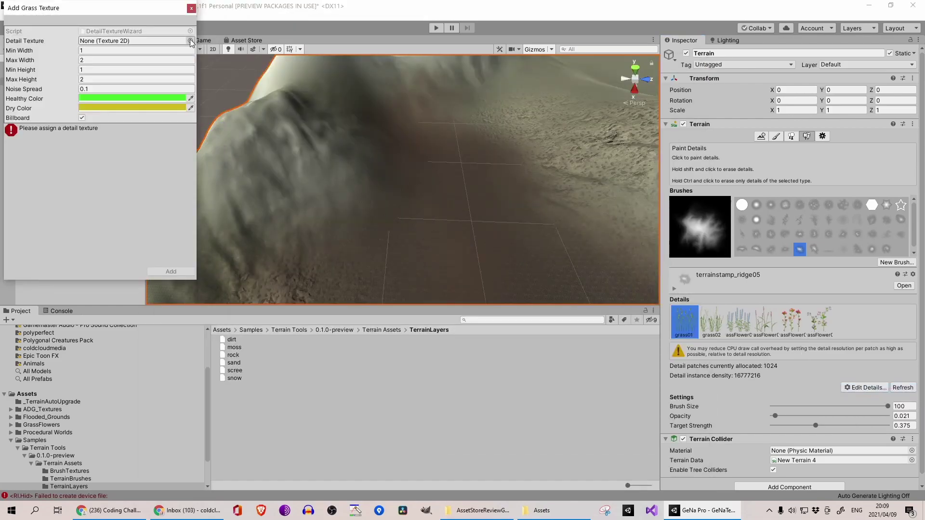
left_click(191, 41)
type("grass")
double_click(207, 154)
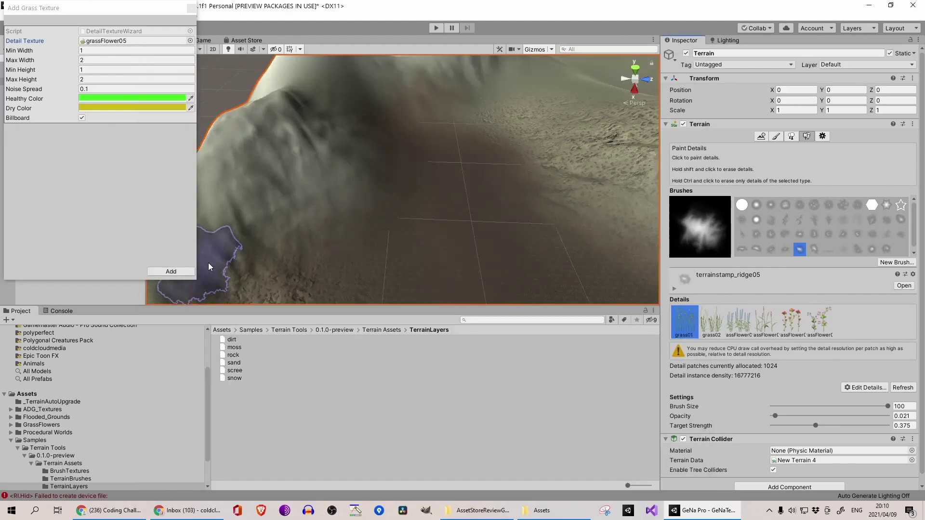
left_click(171, 271)
- Add the grassFlower06 texture to the terrain's details as a grass texture
left_click(860, 387)
left_click(867, 386)
left_click(191, 40)
type("grass")
double_click(209, 168)
left_click(171, 271)
- Add the grassFlower07 texture to the terrain's details as a grass texture
left_click(860, 387)
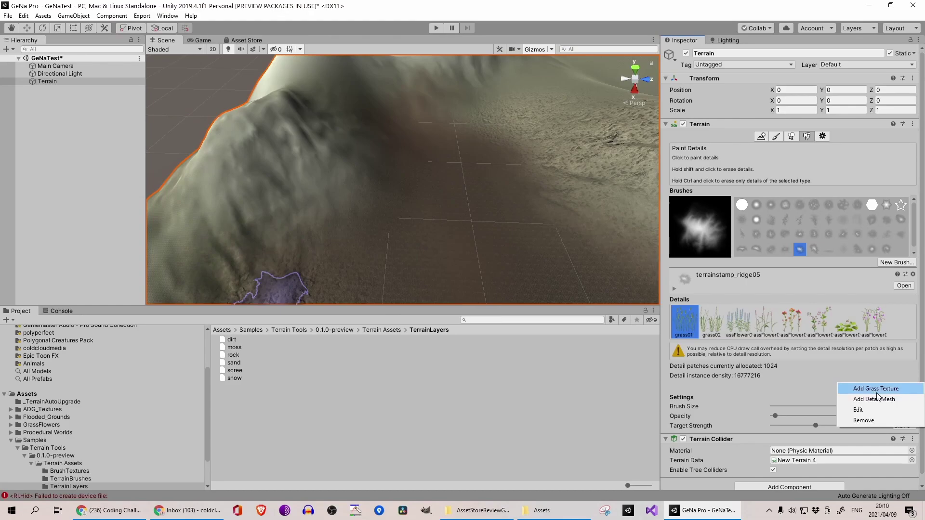
left_click(875, 390)
left_click(191, 40)
type("grass")
double_click(209, 182)
left_click(187, 274)
- Add the grassFlower08 texture to the terrain's details as a grass texture
left_click(859, 388)
left_click(876, 389)
left_click(191, 40)
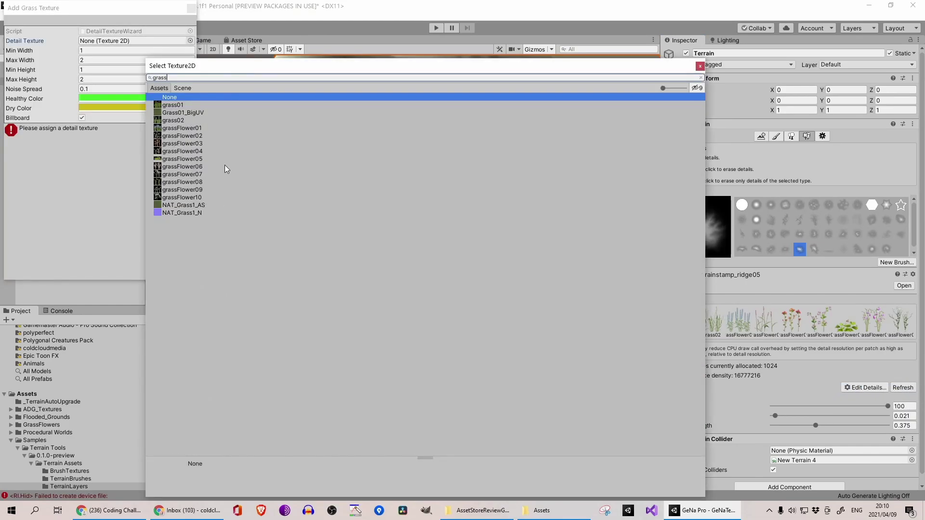
double_click(227, 158)
left_click(171, 271)
- Add the grassFlower09 texture to the terrain's details as a grass texture
left_click(860, 420)
left_click(876, 424)
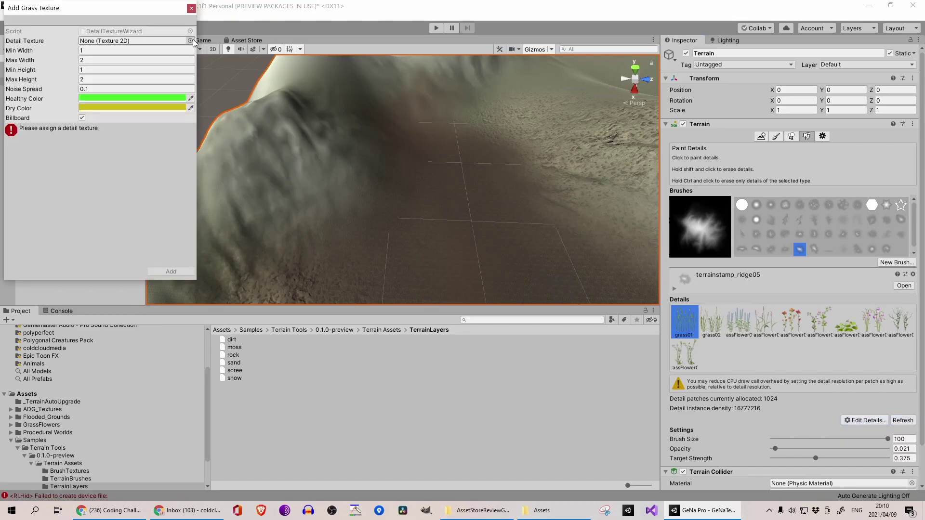
left_click(191, 41)
double_click(202, 190)
left_click(171, 271)
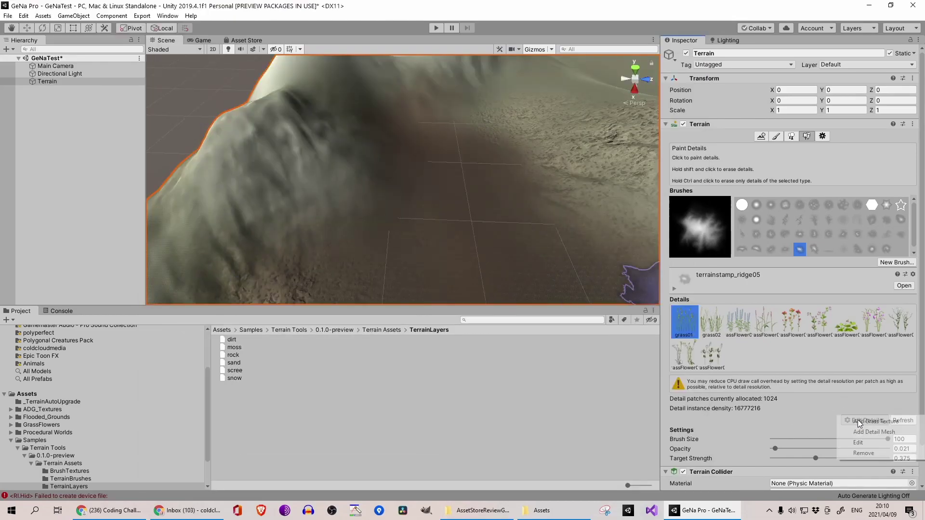
- Add the Grass_Med_A and Grass_Med_B objects to the terrain's details as detail meshes
left_click(857, 420)
left_click(876, 434)
left_click(189, 22)
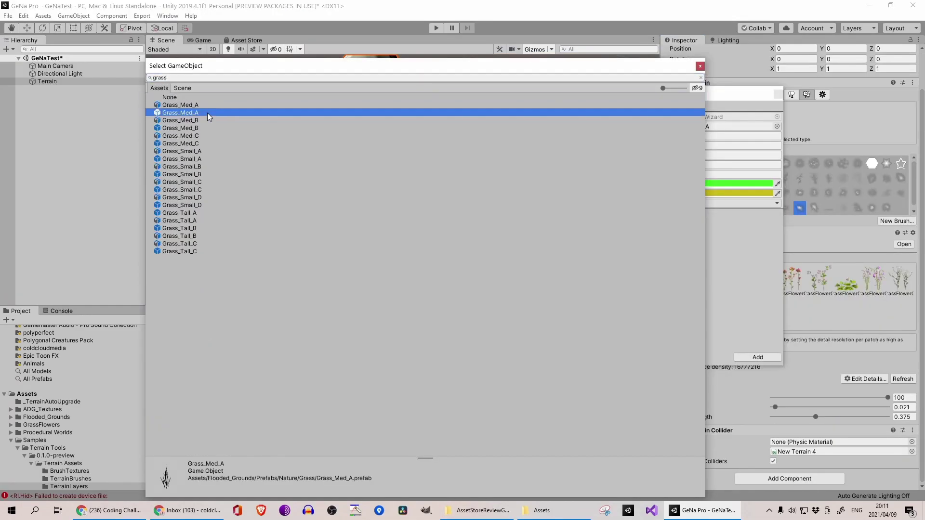
left_click(212, 120)
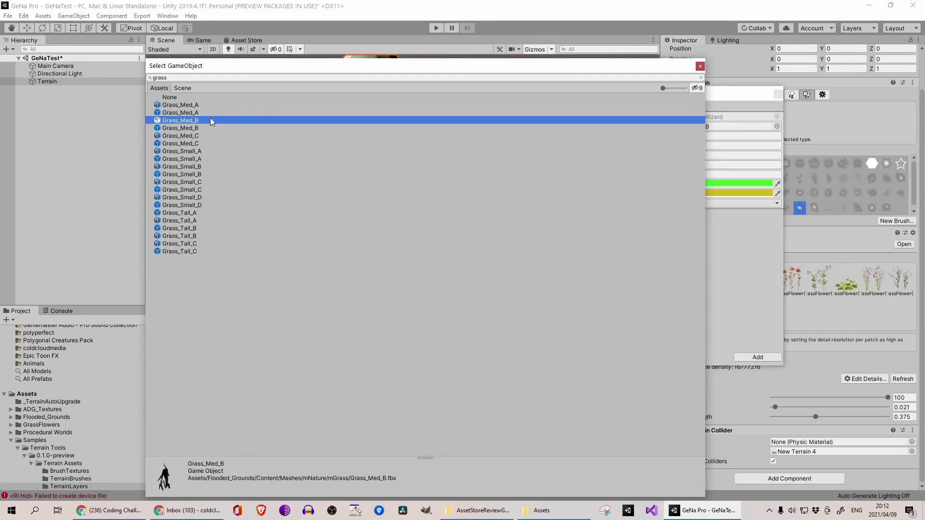
double_click(211, 121)
left_click(766, 357)
- Add the Grass_Med_C object to the terrain's details as a detail mesh
left_click(860, 379)
left_click(873, 391)
left_click(776, 127)
left_click(160, 88)
left_click(185, 77)
type("grass")
double_click(204, 137)
left_click(759, 357)
- Add the Grass_Small_D object to the terrain's details as a detail mesh
left_click(863, 379)
left_click(873, 391)
left_click(777, 126)
left_click(150, 90)
left_click(173, 77)
type("gras")
double_click(204, 198)
left_click(758, 357)
left_click(863, 379)
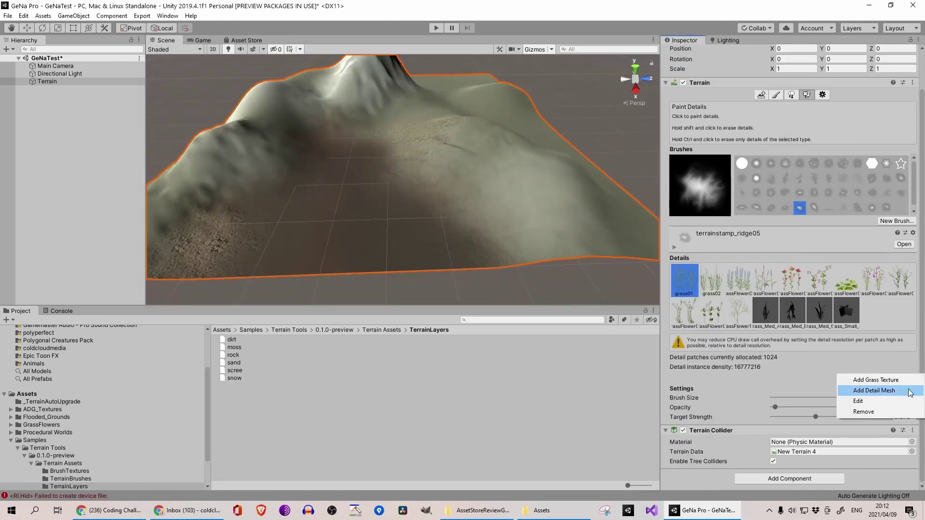
left_click(872, 380)
left_click(190, 41)
type("grass")
left_click(192, 9)
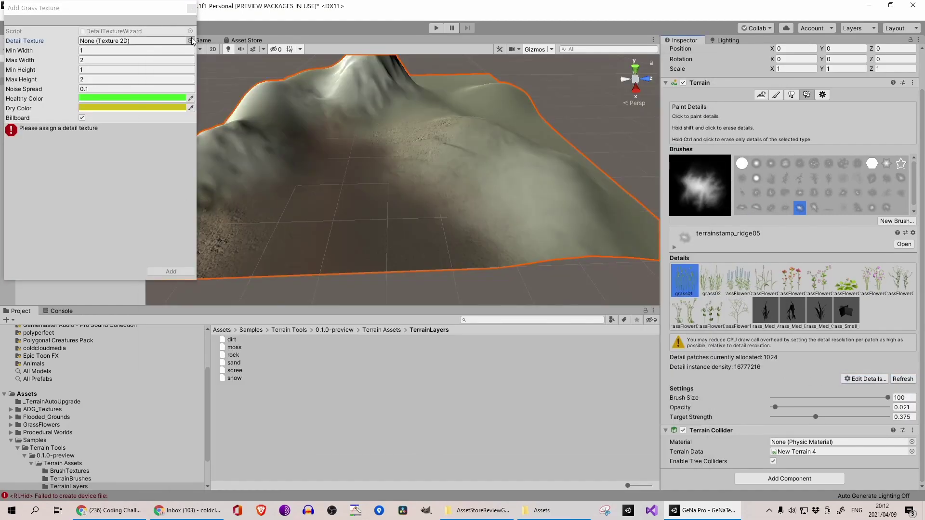
left_click(191, 8)
- Add the Grass_Tall_A object to the terrain's details as a detail mesh
left_click(852, 380)
left_click(859, 391)
left_click(777, 126)
left_click(159, 89)
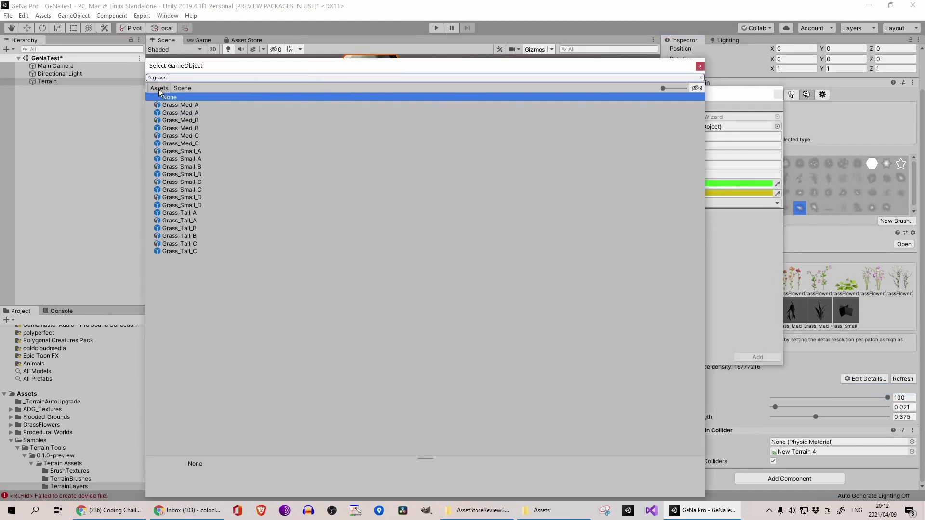
double_click(179, 212)
left_click(758, 357)
- Add the Grass_Tall_B object to the terrain's details as a detail mesh
left_click(862, 379)
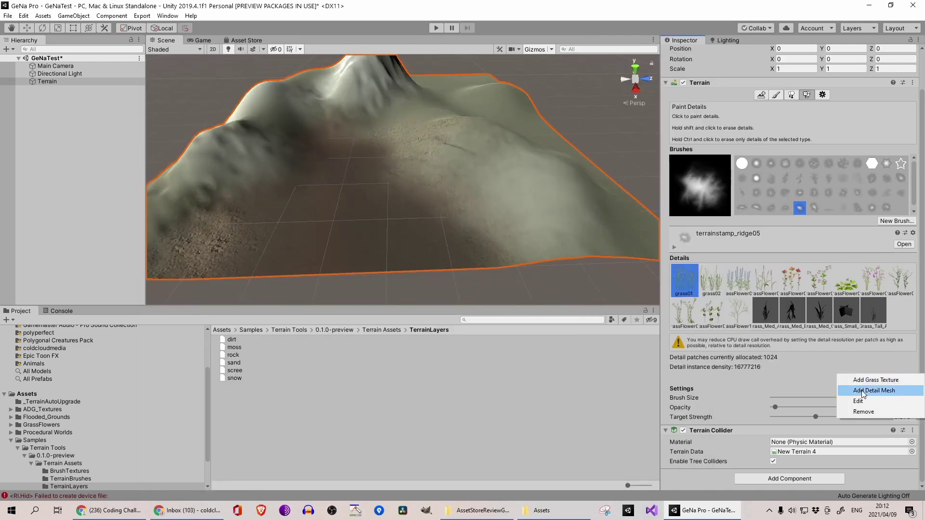
left_click(858, 391)
left_click(776, 127)
type("grass")
left_click(159, 88)
double_click(212, 250)
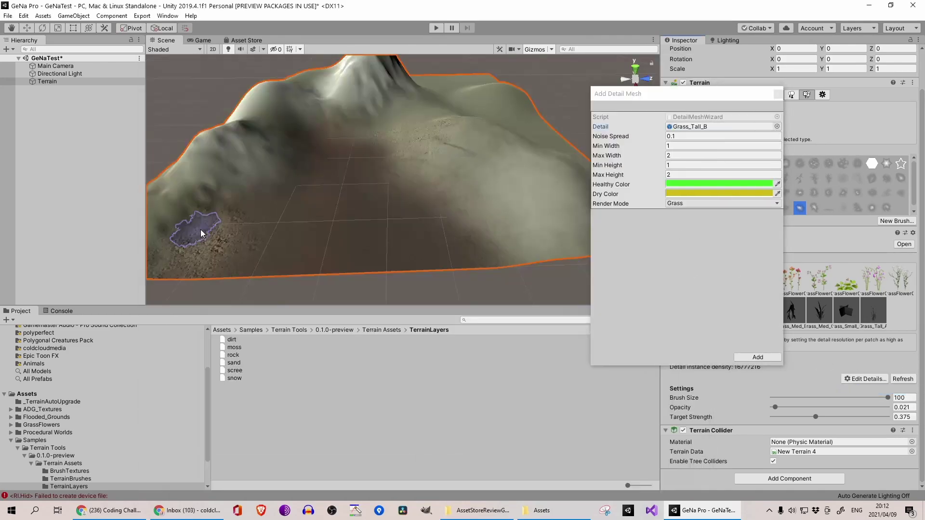
left_click(758, 357)
- Add the Grass_Tall_C object to the terrain's details as a detail mesh
left_click(862, 378)
left_click(863, 391)
left_click(776, 128)
left_click(159, 89)
left_click(172, 78)
type("grass")
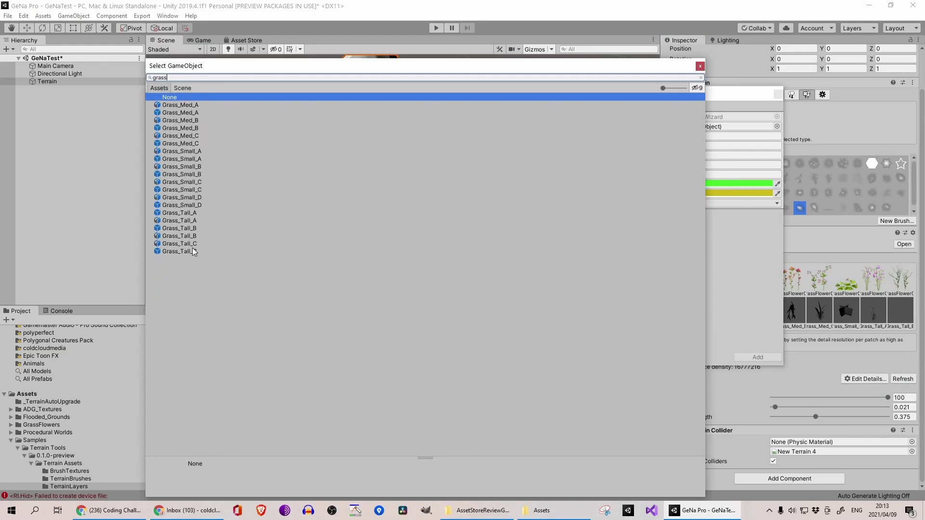
double_click(186, 250)
left_click(758, 357)
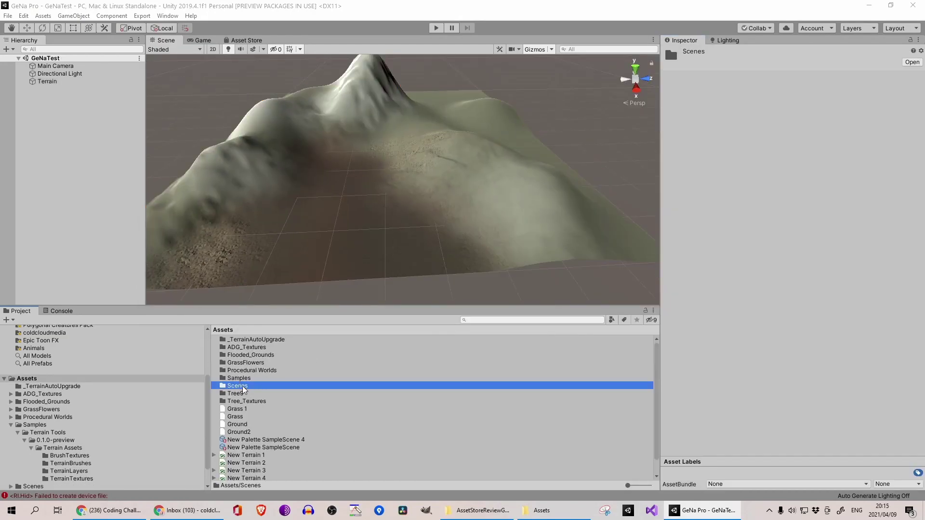
- Duplicate the GeNaTest scene in the Scenes folder as GeNaTest 1 and reselect the original scene
left_click(117, 379)
left_click(241, 387)
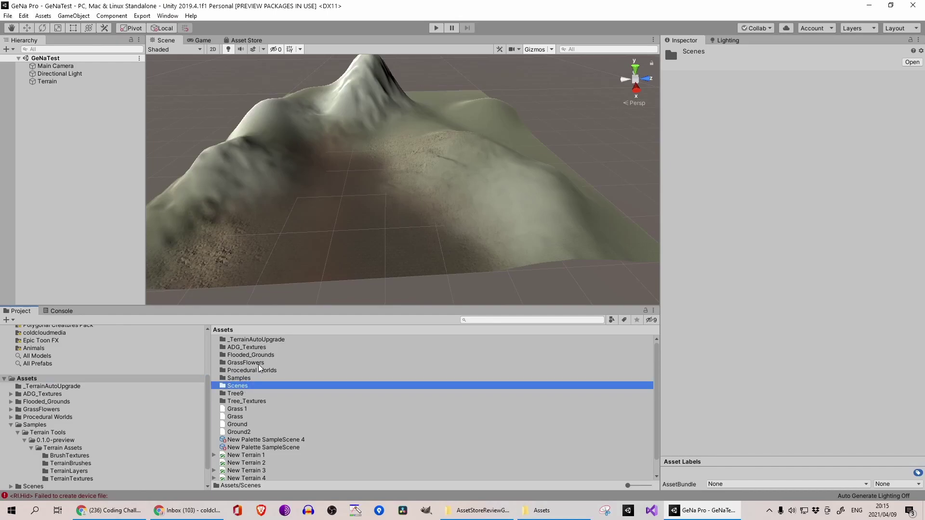
double_click(238, 388)
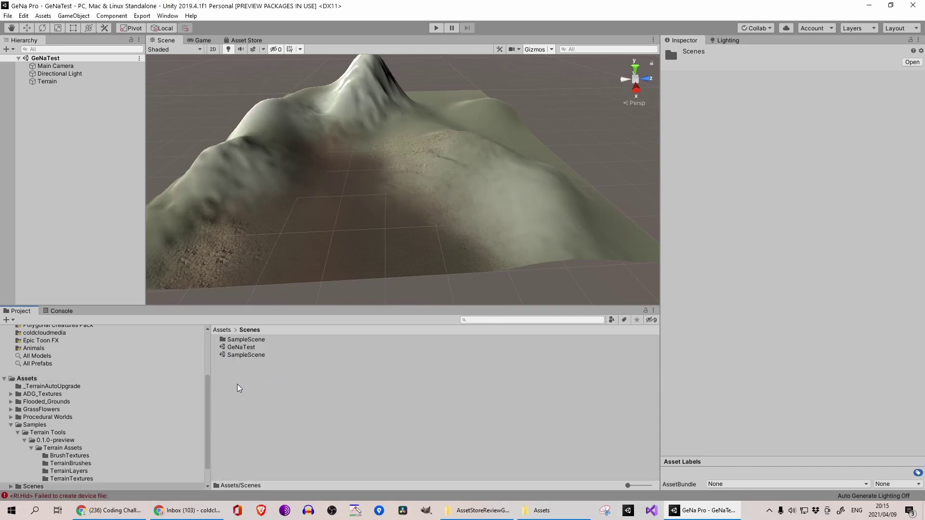
left_click(247, 349)
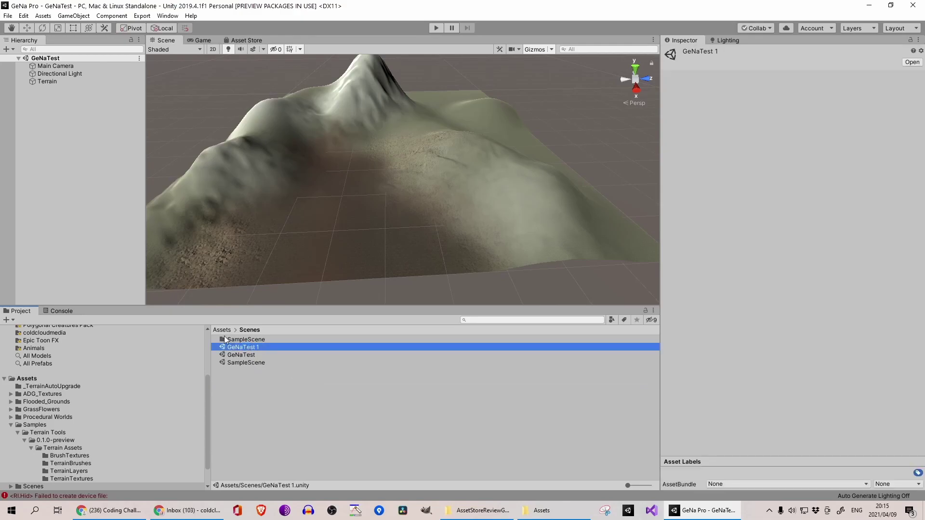
left_click(242, 355)
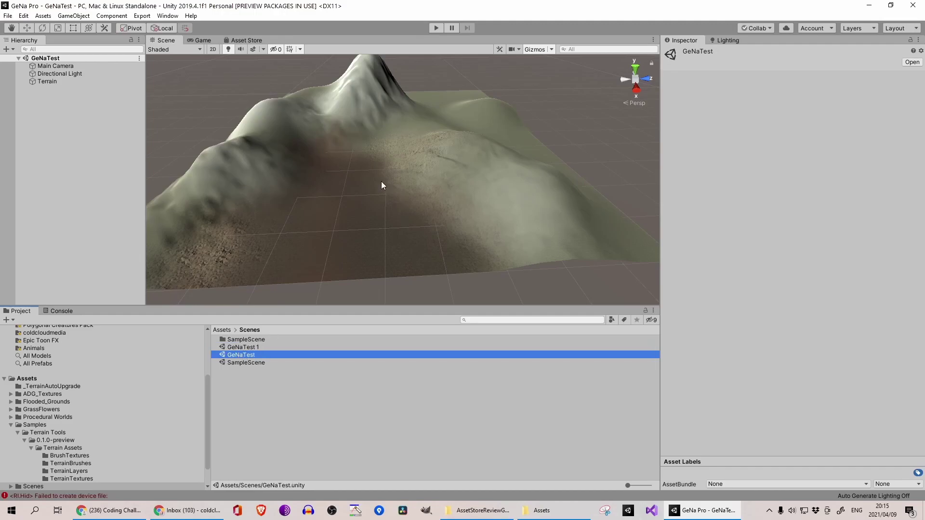
- Add a GeNa spawner to the scene and assign FloodedGroundsPalette as its palette
right_click(72, 173)
mouse_move(97, 359)
left_click(207, 359)
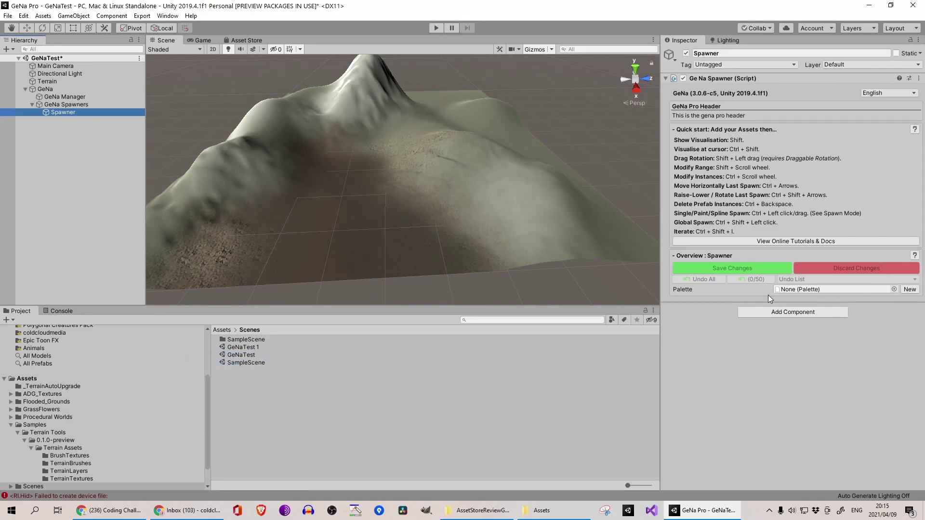
left_click(893, 289)
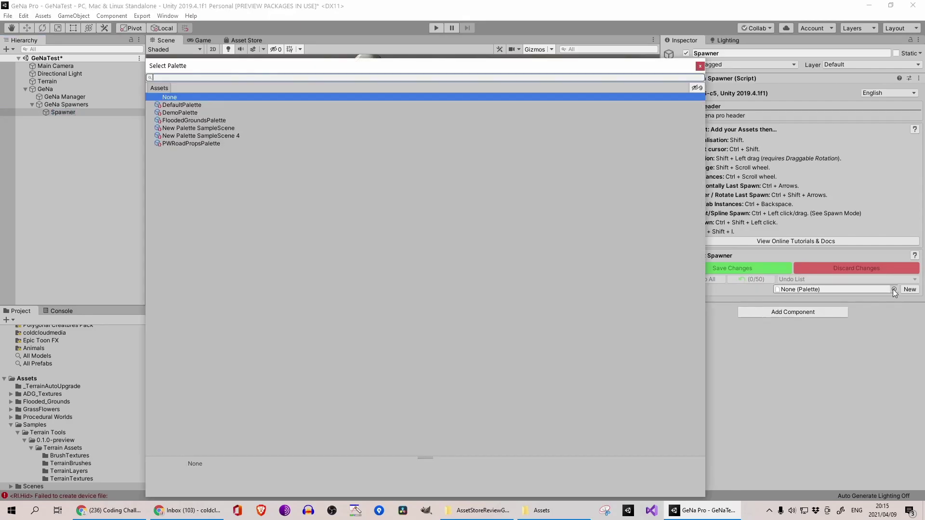
left_click(227, 127)
double_click(205, 120)
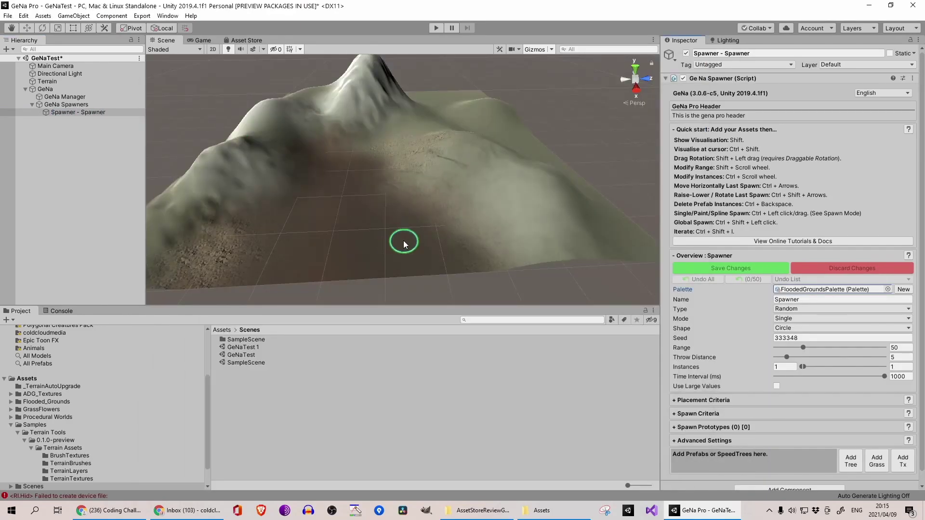
- Expand the spawner's Spawn Prototypes and add five tree prototypes
scroll(831, 453, "down", 1)
left_click(674, 417)
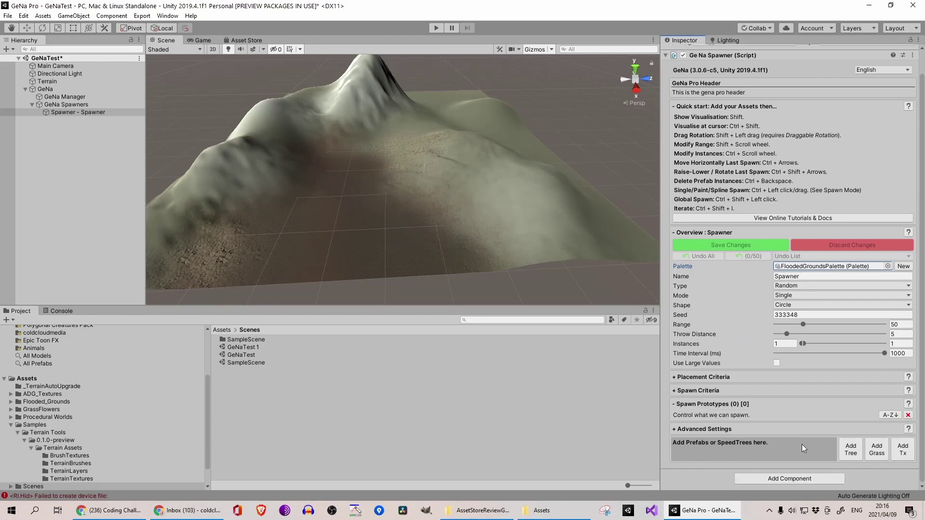
left_click(851, 448)
left_click(851, 448)
left_click(851, 449)
left_click(851, 478)
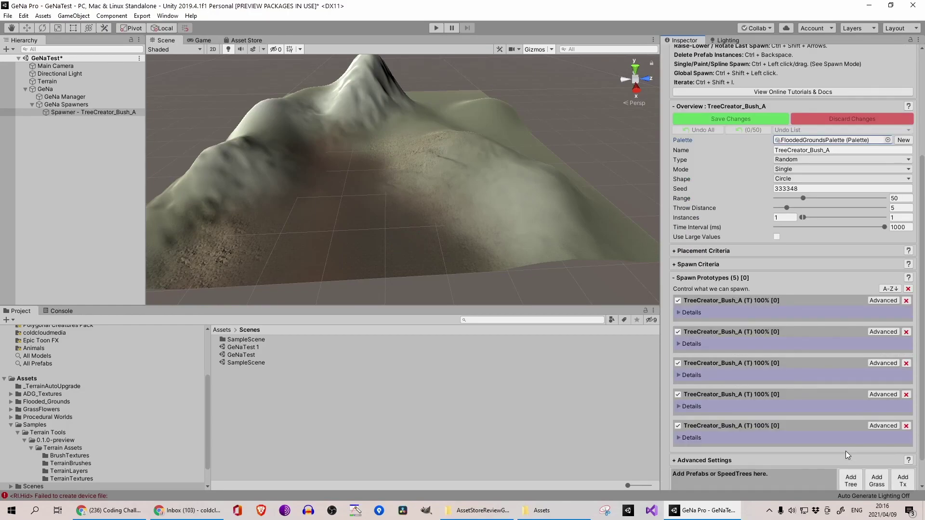
left_click(851, 458)
- Check the tree choices in the first prototype's details and add four more tree prototypes to the spawner
left_click(679, 282)
left_click(843, 316)
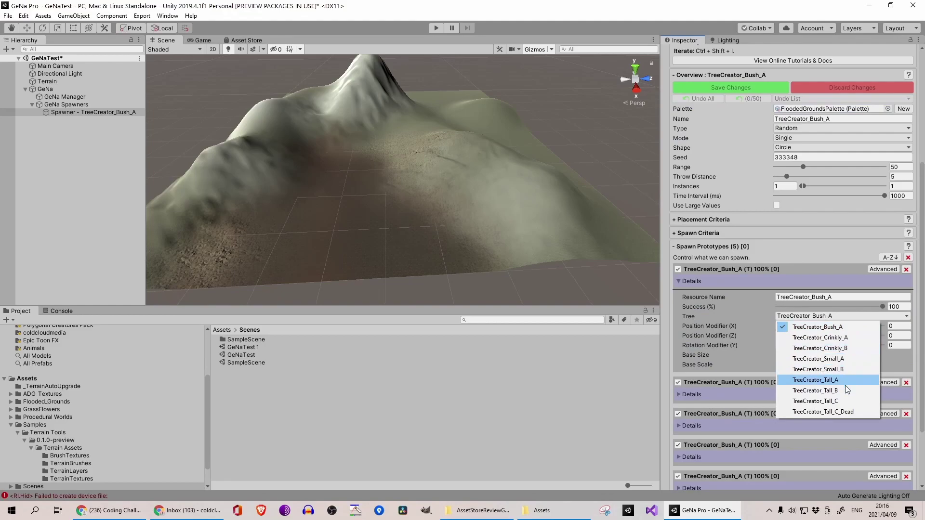
left_click(581, 399)
scroll(730, 332, "down", 3)
left_click(852, 455)
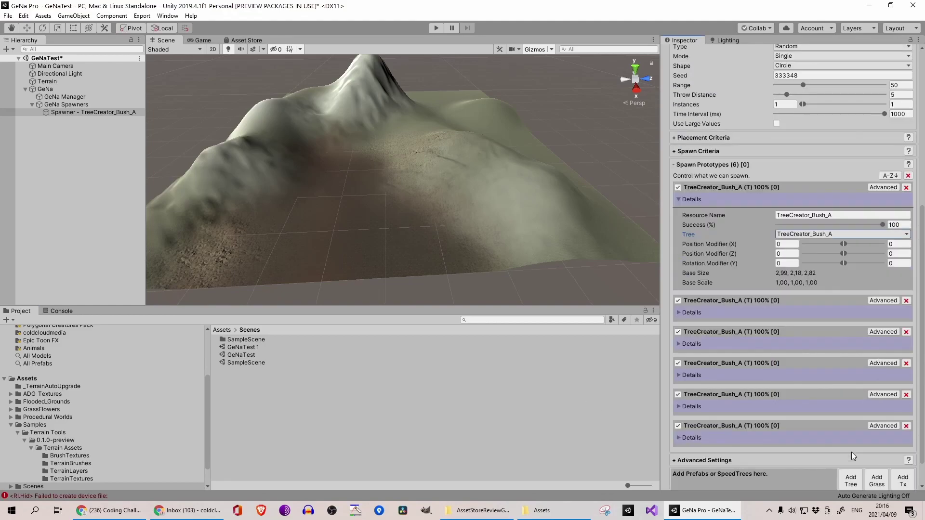
left_click(852, 456)
left_click(851, 455)
left_click(852, 455)
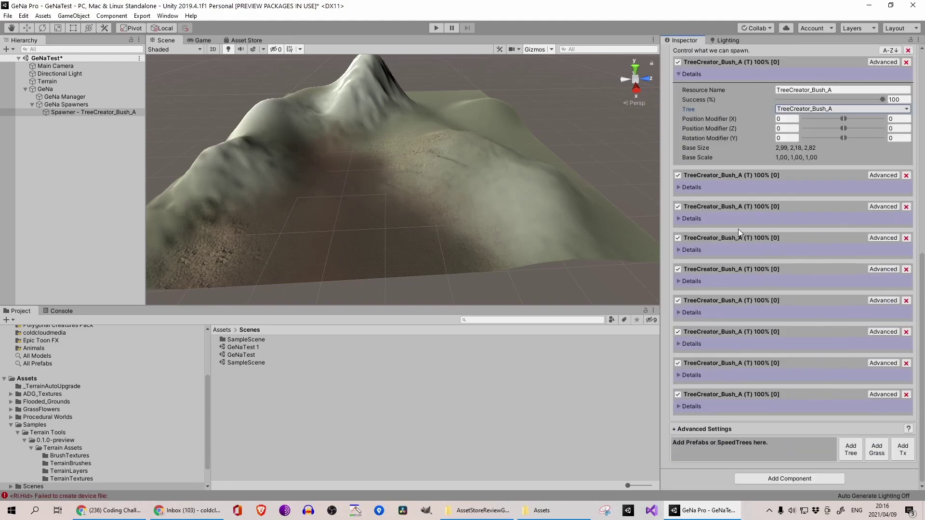
- Set the second tree prototype to TreeCreator_Crinkly_A and the third to TreeCreator_Crinkly_B
left_click(678, 187)
left_click(843, 222)
left_click(819, 243)
left_click(689, 300)
left_click(843, 335)
left_click(822, 367)
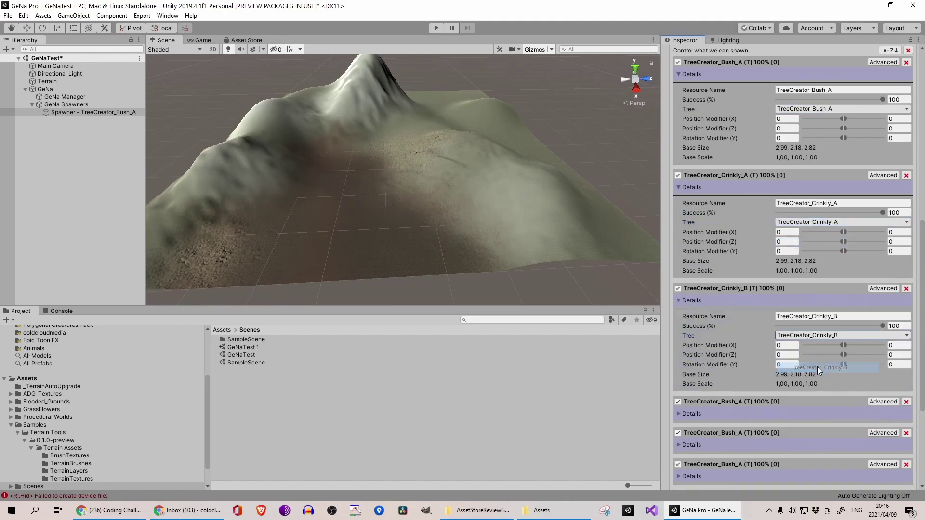
- Set the fourth tree prototype to TreeCreator_Small_A and the fifth to TreeCreator_Small_B
scroll(820, 367, "down", 2)
left_click(678, 284)
left_click(819, 319)
left_click(820, 361)
left_click(720, 399)
scroll(722, 409, "down", 1)
scroll(722, 409, "down", 3)
left_click(850, 234)
left_click(851, 287)
- Set the sixth tree prototype to TreeCreator_Tall_A and the seventh to TreeCreator_Tall_B
left_click(678, 313)
left_click(839, 265)
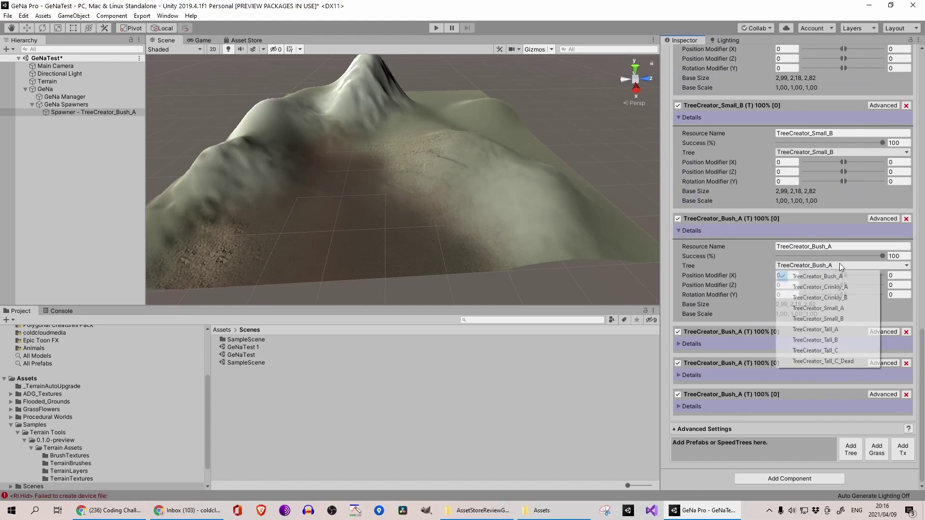
left_click(819, 329)
left_click(724, 345)
left_click(841, 379)
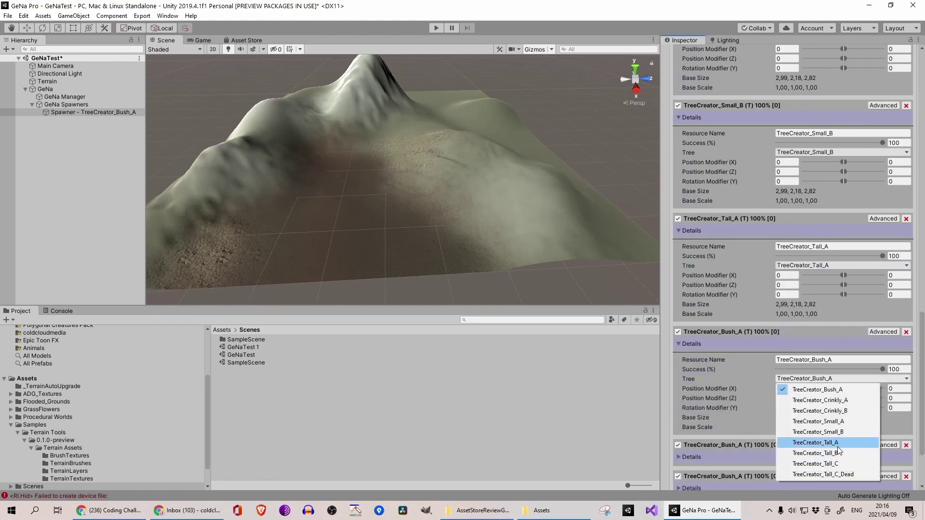
left_click(834, 453)
- Set the eighth tree prototype to TreeCreator_Tall_C and the ninth to TreeCreator_Tall_C_Dead
scroll(770, 420, "down", 3)
left_click(690, 375)
left_click(805, 412)
left_click(812, 397)
scroll(763, 413, "down", 3)
left_click(746, 408)
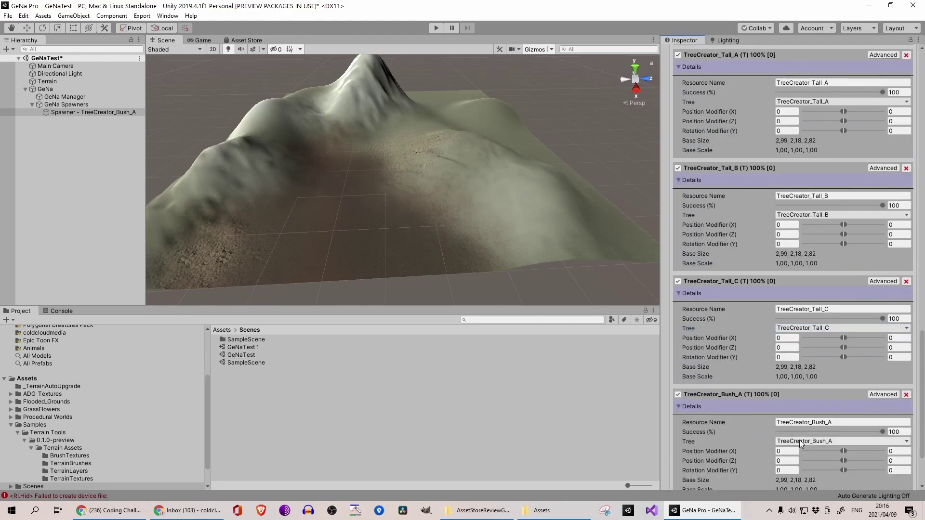
left_click(799, 445)
left_click(784, 370)
scroll(784, 369, "down", 3)
scroll(784, 370, "up", 8)
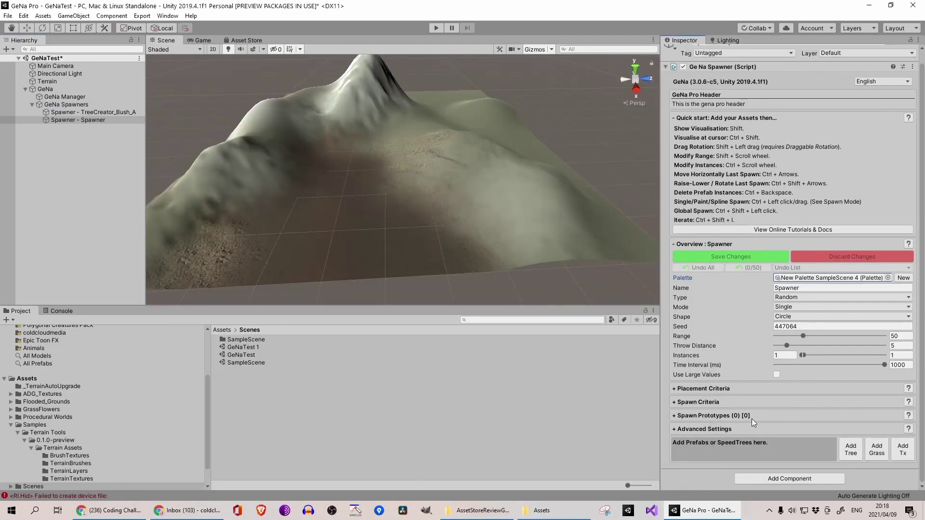
- Add a grass prototype to the second spawner for each terrain detail and set the second one to grass02
left_click(885, 453)
left_click(885, 456)
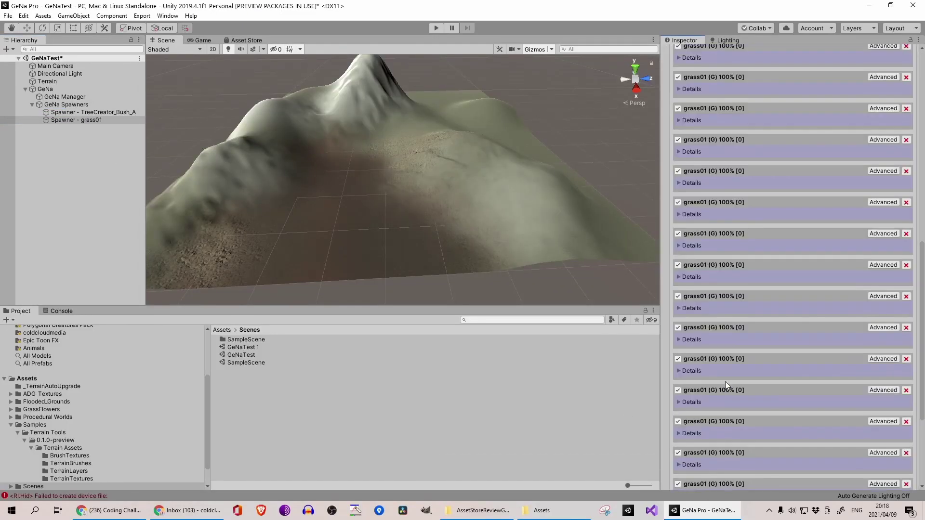
scroll(725, 382, "up", 3)
left_click(713, 129)
scroll(718, 193, "down", 4)
left_click(713, 120)
left_click(815, 155)
left_click(809, 174)
- Assign the grassFlower01 to grassFlower08 details, in order, to the next grass prototypes
left_click(742, 224)
left_click(841, 258)
left_click(821, 359)
scroll(697, 192, "down", 3)
left_click(691, 182)
left_click(820, 218)
left_click(829, 293)
left_click(692, 141)
left_click(693, 94)
left_click(815, 339)
scroll(752, 270, "down", 5)
- Set the next two grass prototypes to grassFlower09 and grassFlower10
left_click(692, 156)
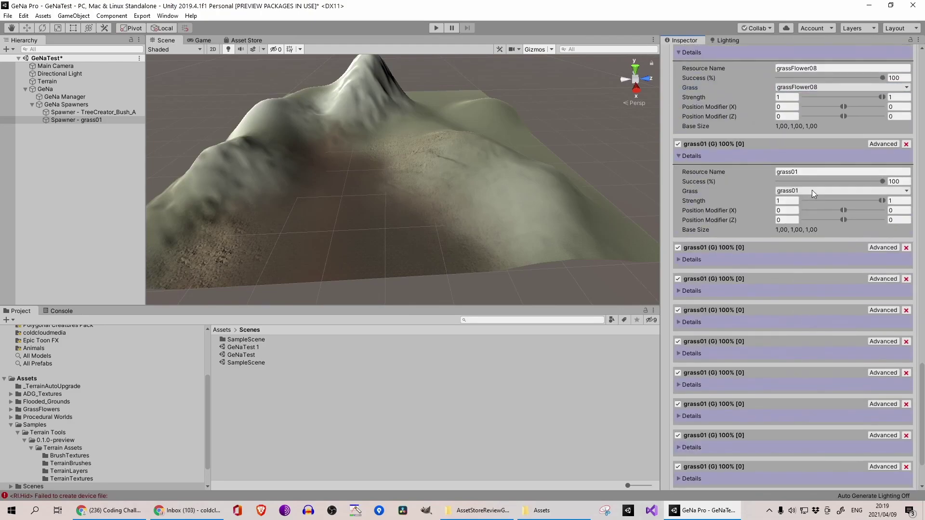
left_click(811, 193)
left_click(816, 308)
left_click(692, 259)
left_click(822, 294)
left_click(821, 218)
- Assign the terrain's grass meshes from Grass_Med_A through Grass_Tall_B, in order, to the following grass prototypes
scroll(752, 289, "down", 5)
left_click(692, 219)
left_click(819, 252)
left_click(699, 385)
left_click(835, 419)
left_click(835, 396)
- Set the next grass prototype to Grass_Tall_C and delete the surplus grass01 prototype at the end of the list
scroll(751, 369, "down", 5)
left_click(699, 375)
left_click(828, 410)
left_click(829, 407)
left_click(906, 394)
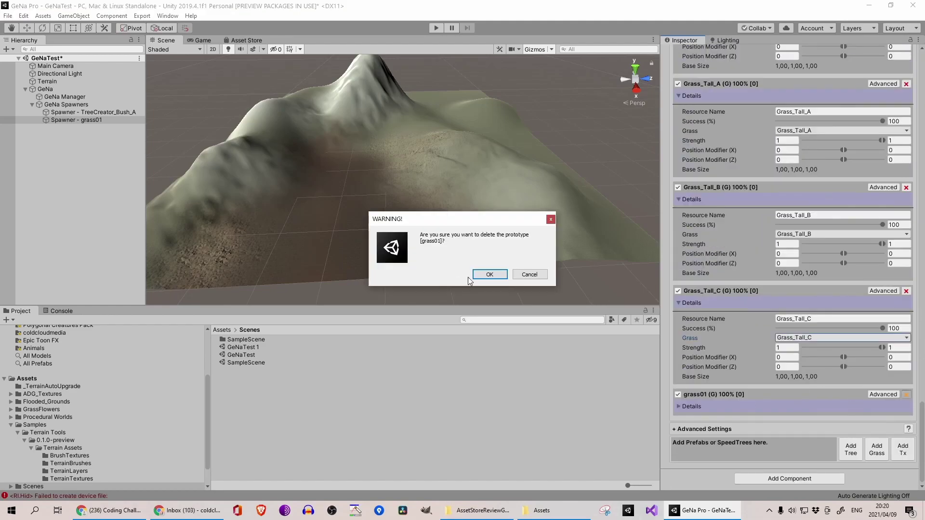
left_click(486, 273)
- In the tree spawner, lower TreeCreator_Bush_A's success rate and set TreeCreator_Crinkly_A to 73.3% and TreeCreator_Crinkly_B to 60%
double_click(91, 112)
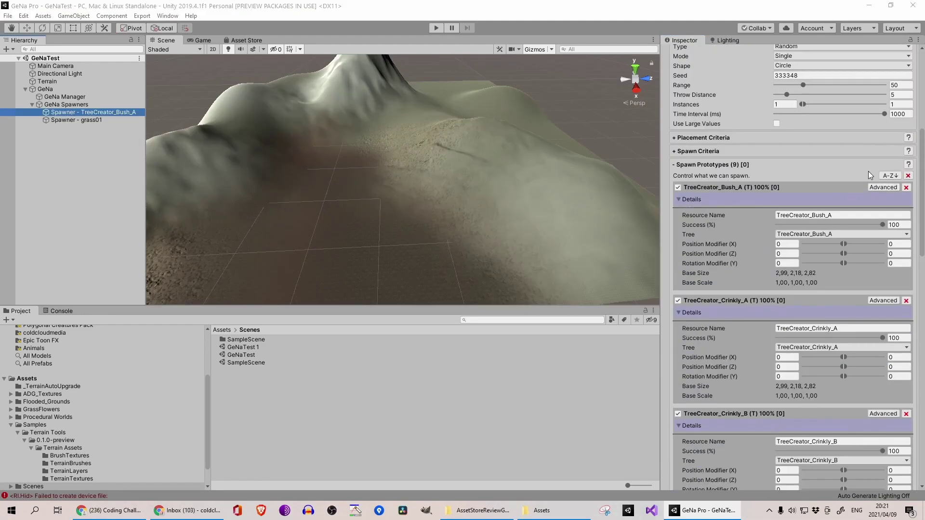
left_click_drag(848, 226, 853, 227)
left_click(855, 338)
left_click(841, 451)
scroll(855, 426, "down", 5)
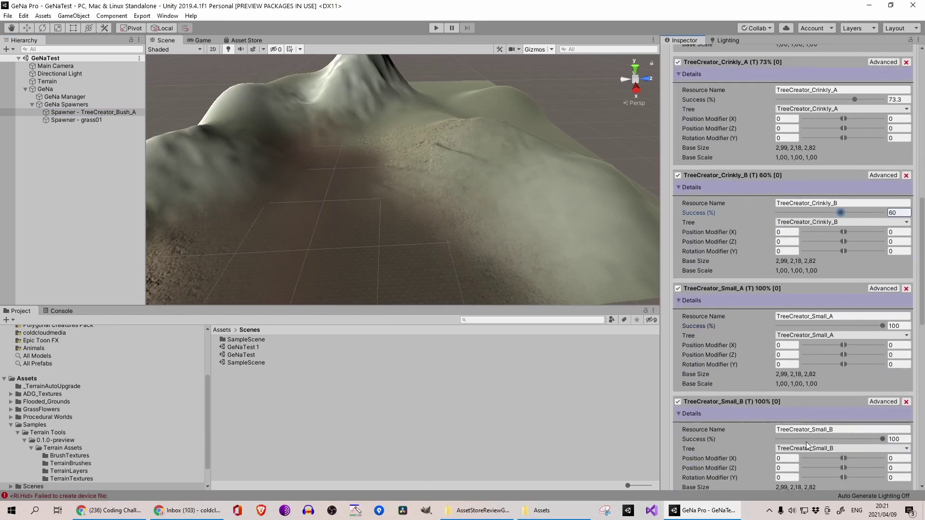
- Lower TreeCreator_Small_A's success rate and set TreeCreator_Small_B to 37.5%, TreeCreator_Tall_B to about 52.6% and TreeCreator_Tall_C to 65.1%
scroll(828, 406, "down", 1)
left_click(824, 283)
scroll(839, 380, "down", 7)
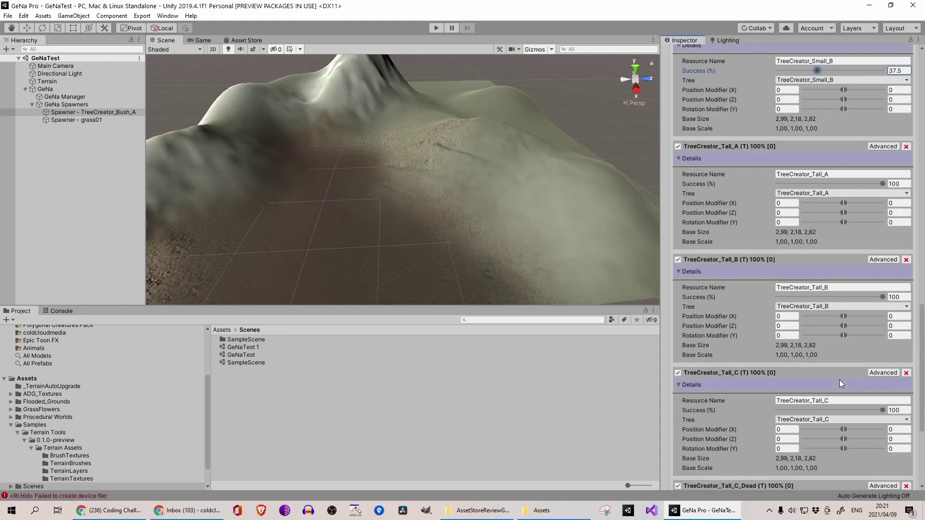
left_click(833, 297)
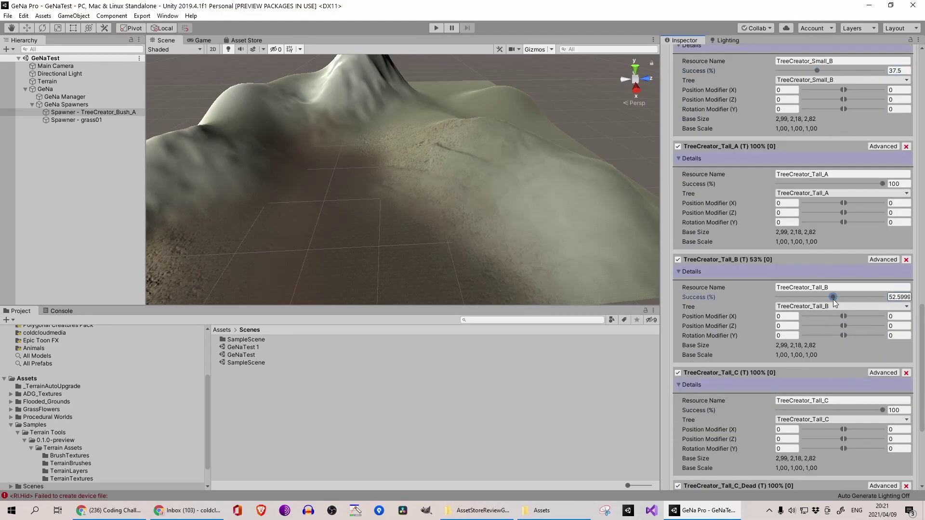
left_click(846, 410)
scroll(825, 361, "down", 4)
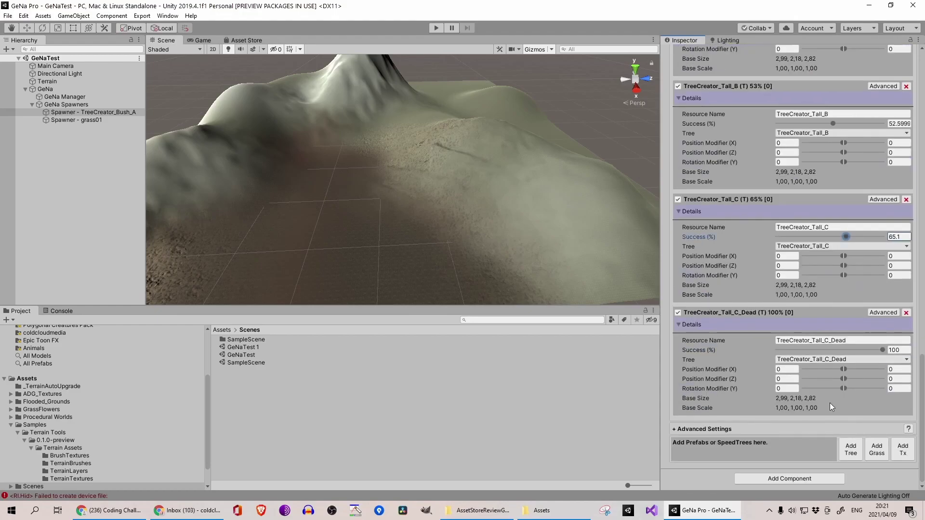
- In the grass spawner, set the success rate of grass01 to 65.5% and grass02 to 68.7%
left_click(110, 121)
scroll(829, 285, "up", 20)
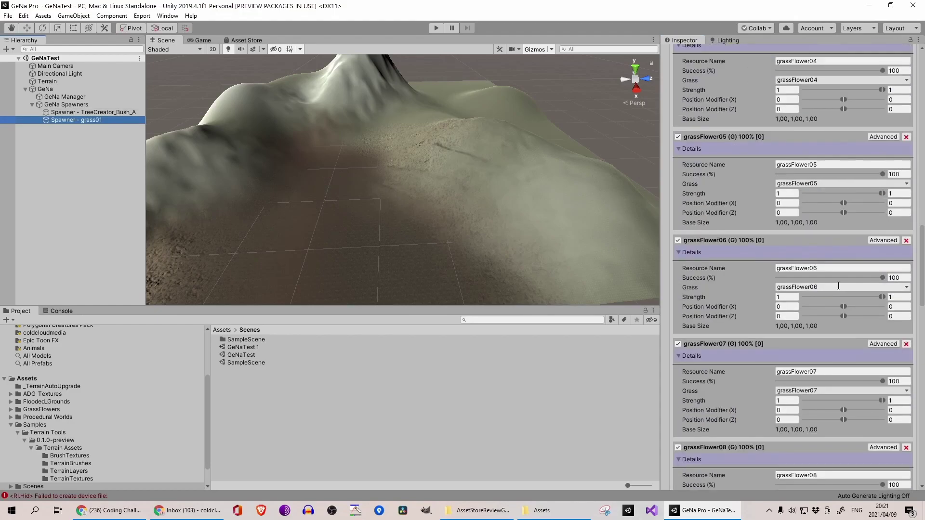
scroll(837, 286, "down", 5)
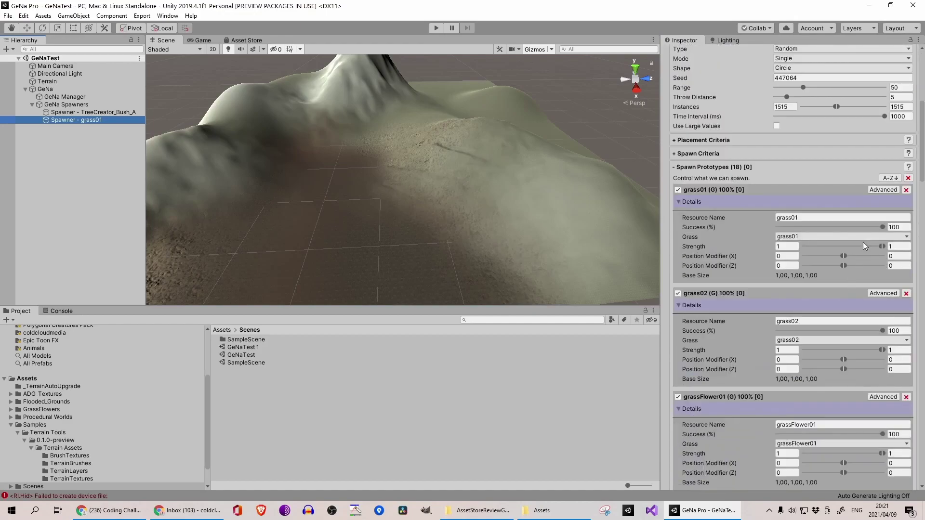
left_click(859, 228)
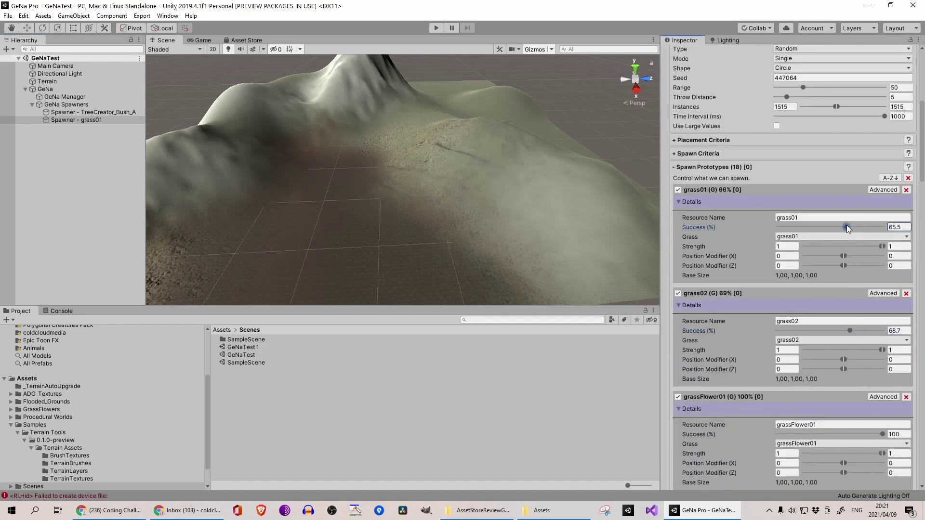
- Set the success rates of grassFlower01 through grassFlower06 to 17.2, 16.3, 11.7, 11.7, 12.2 and 9.9 percent
scroll(813, 265, "down", 4)
left_click(796, 261)
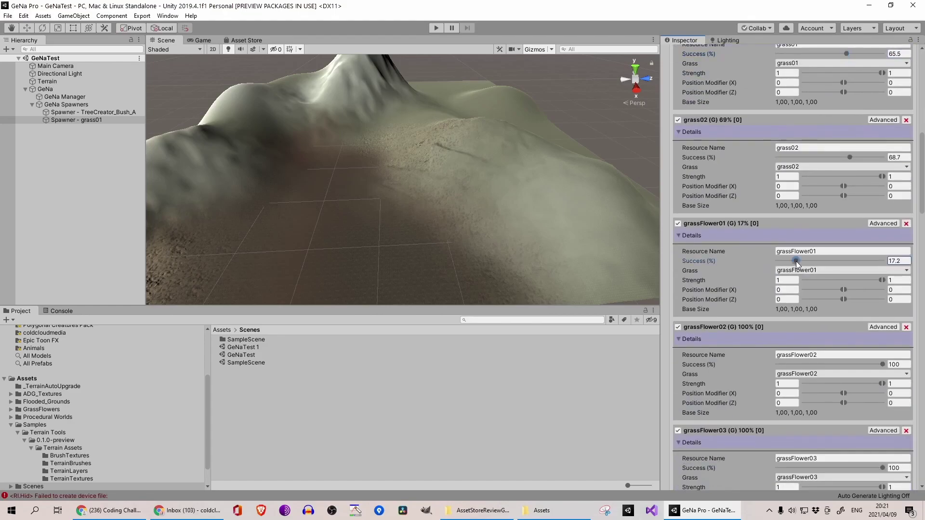
left_click(795, 365)
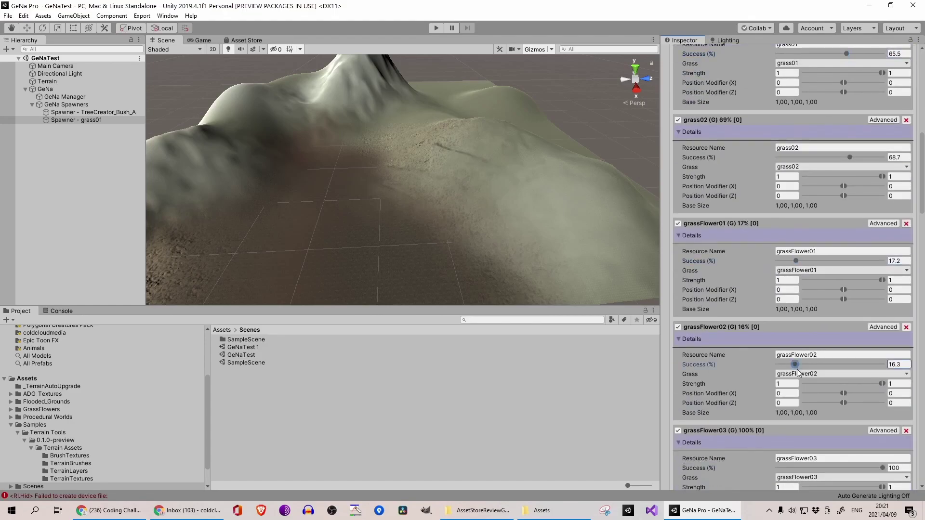
left_click(790, 468)
scroll(813, 383, "down", 8)
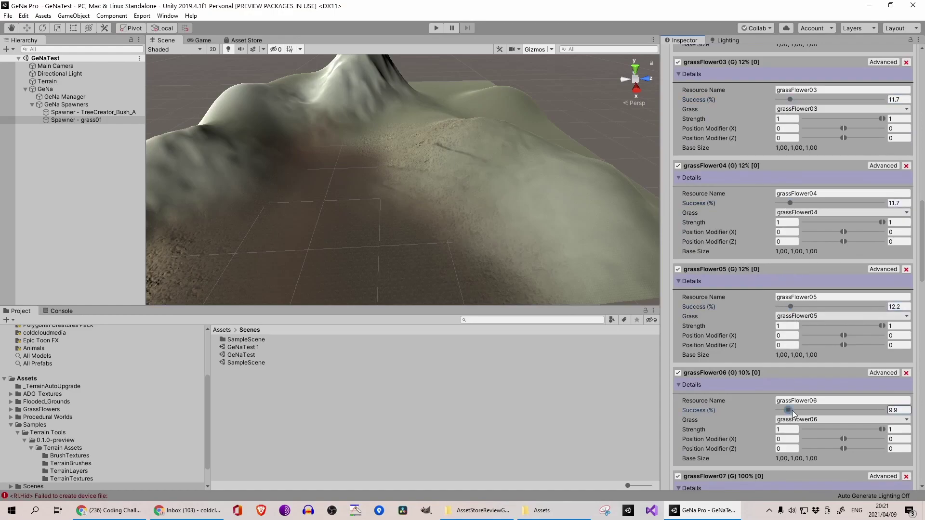
- Set the success rate of grassFlower07 to 11.3% and grassFlower08 to 11.7%
scroll(793, 413, "down", 8)
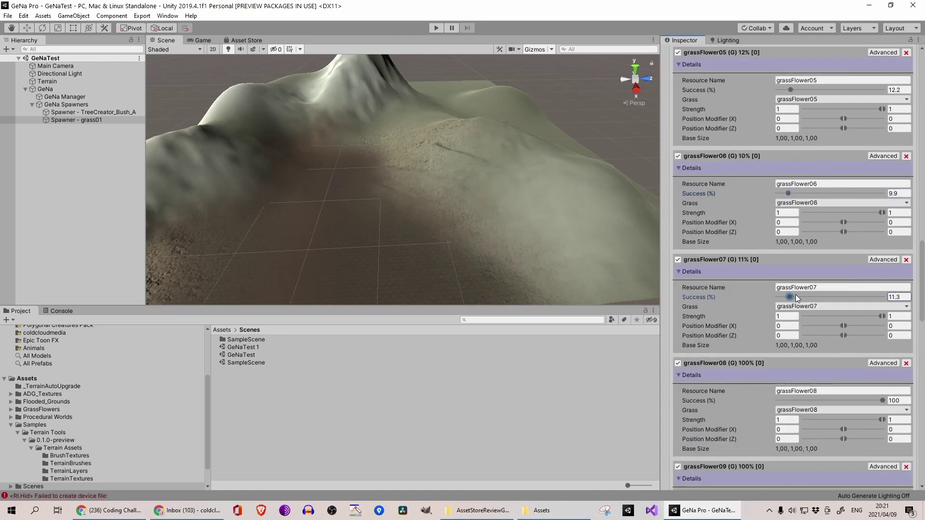
left_click(791, 400)
scroll(791, 381, "down", 10)
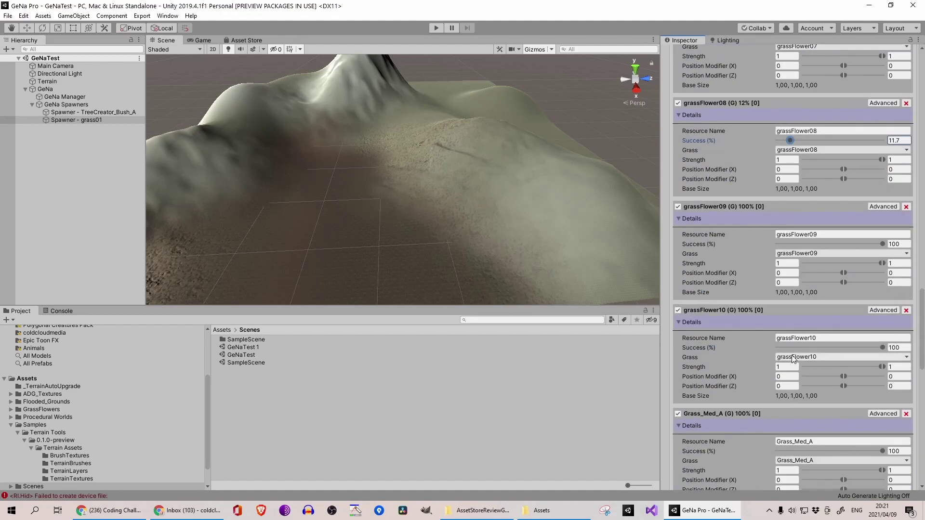
- Set the success rates of Grass_Med_A to 42.5%, Grass_Med_B to 44.4% and Grass_Small_D to 45.7% in the grass spawner
left_click(800, 451)
scroll(787, 349, "down", 10)
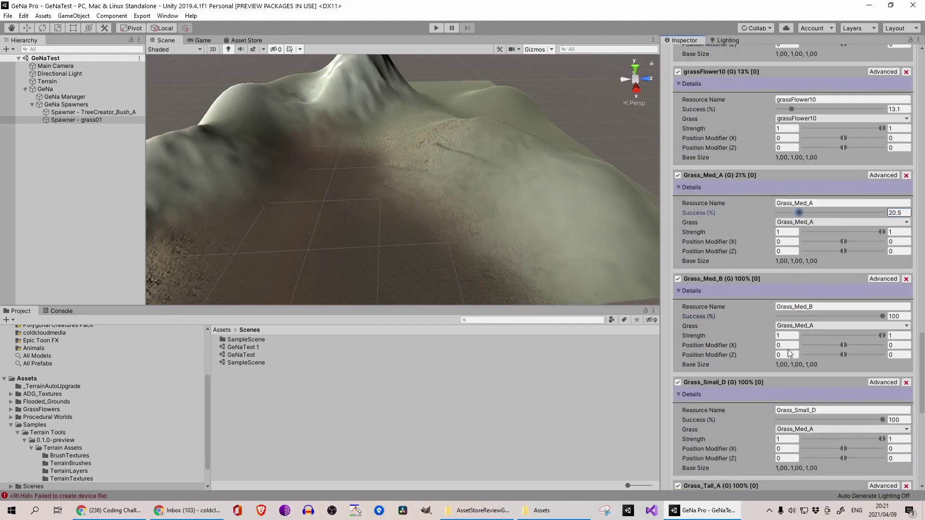
left_click_drag(820, 191, 822, 191)
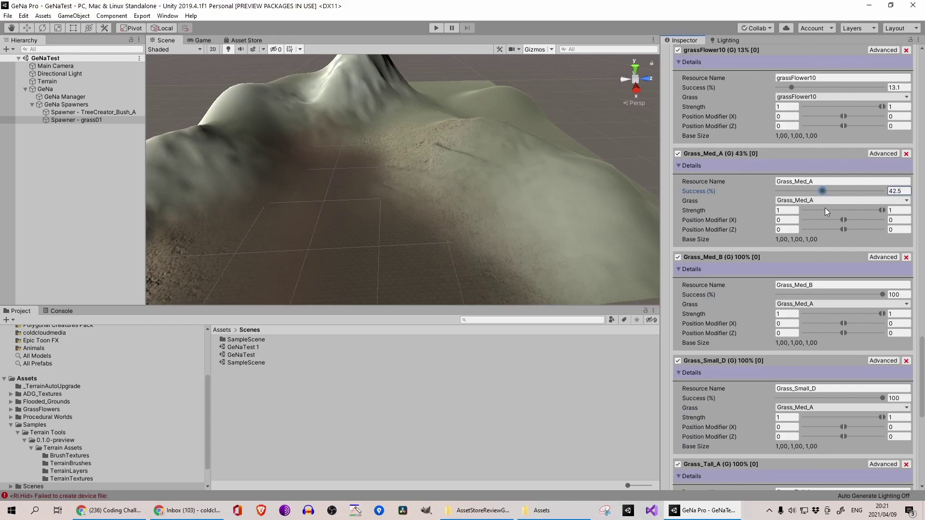
left_click(826, 397)
scroll(825, 394, "down", 9)
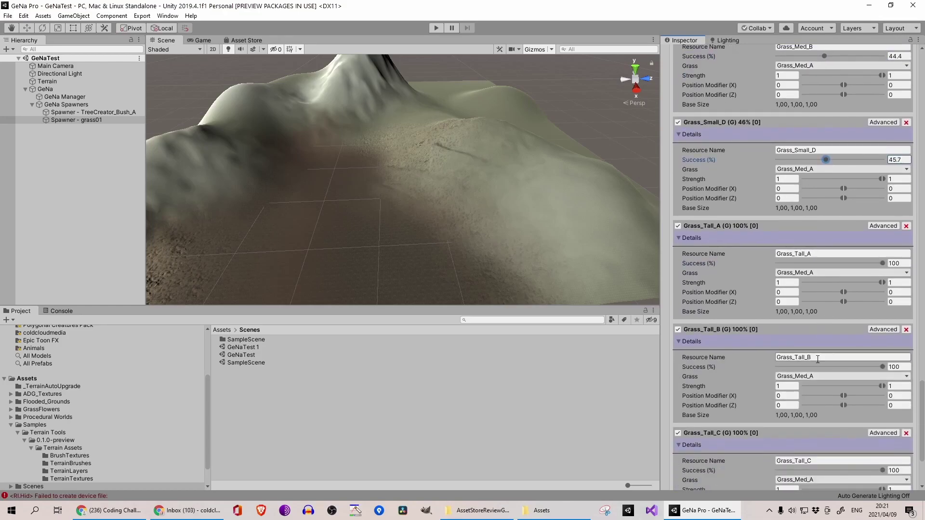
- Lower the success rates of Grass_Tall_A, Grass_Tall_B and Grass_Tall_C in the grass spawner
left_click(825, 263)
left_click(836, 366)
left_click(827, 468)
scroll(836, 447, "down", 4)
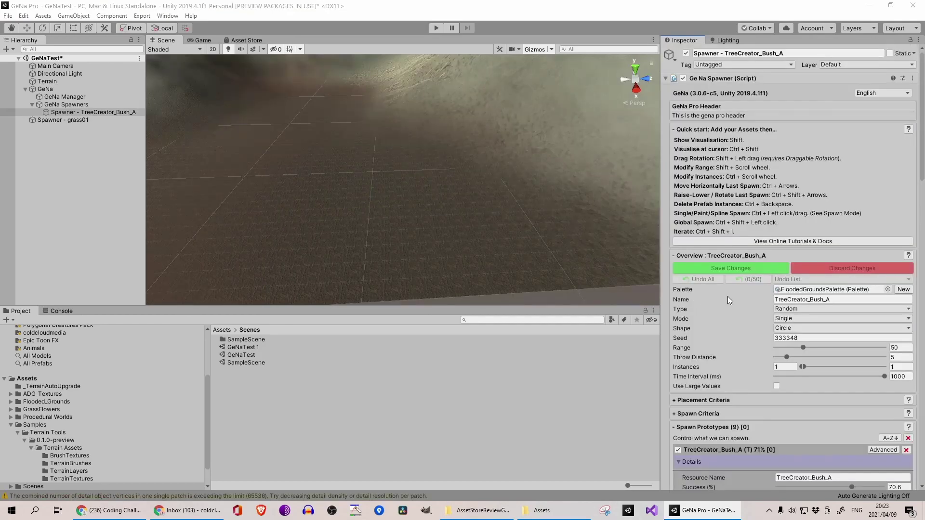
- Set the TreeCreator_Bush_A spawner's range to 117.6, throw distance to 37.2 and maximum instances to 20
scroll(729, 291, "down", 6)
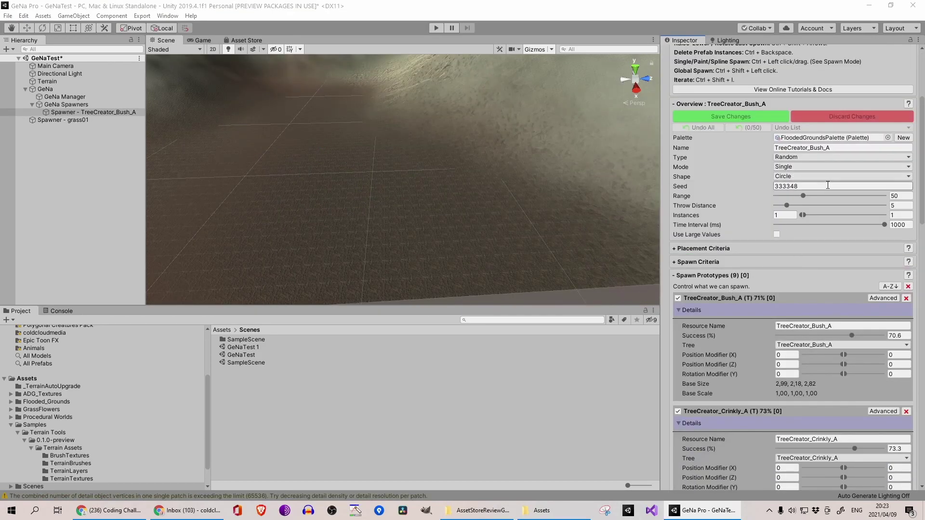
left_click(832, 196)
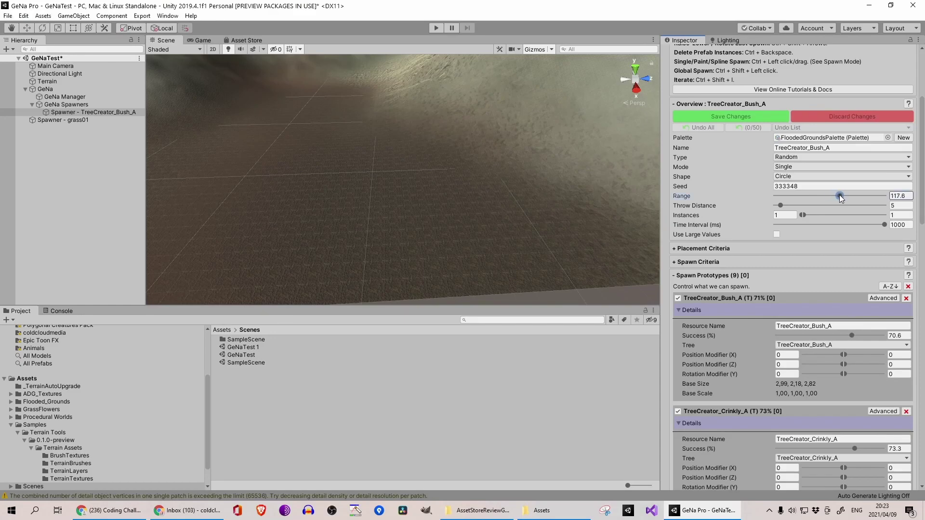
left_click_drag(796, 204, 808, 209)
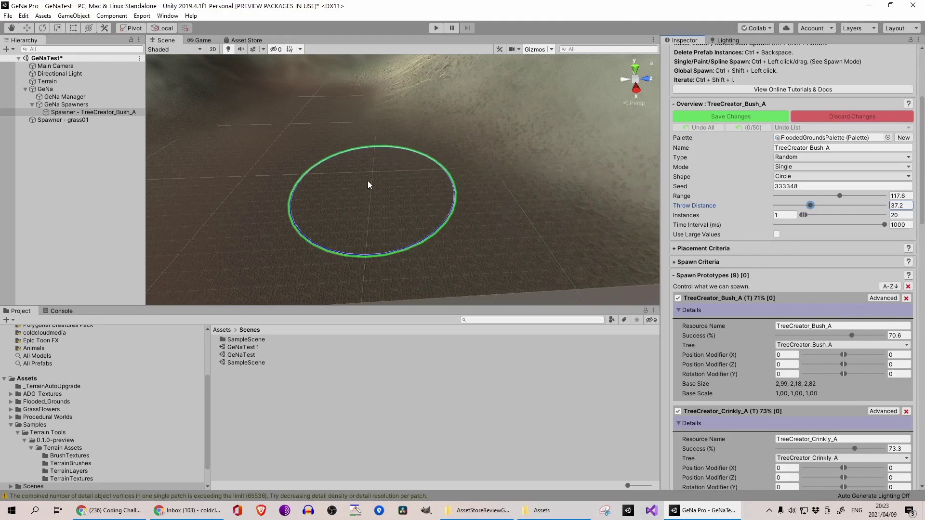
- Preview the tree spawner's placement area at several spots across the valley and the mountain slope
scroll(371, 186, "down", 3)
left_click(314, 155, "shift")
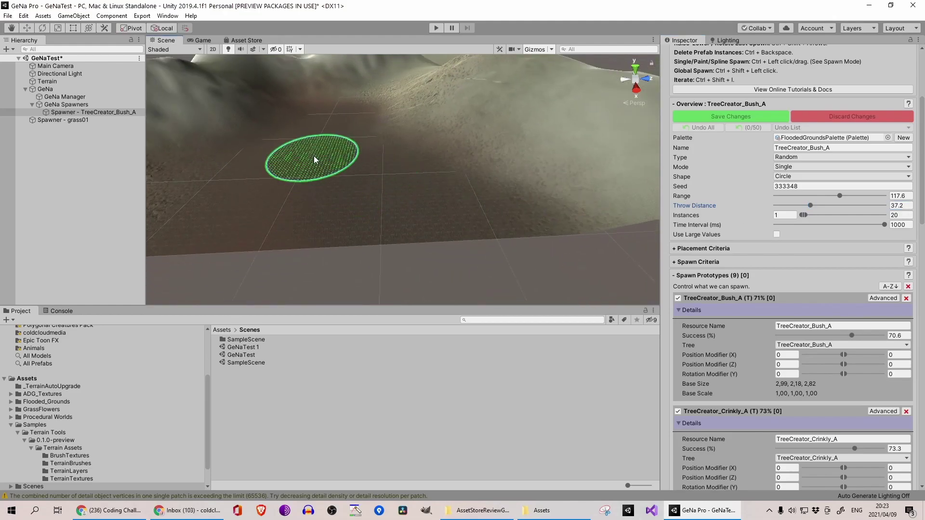
left_click(253, 190, "shift")
left_click(403, 125, "shift")
left_click(213, 193, "shift")
middle_click_drag(253, 202, 326, 194)
left_click(327, 194, "shift")
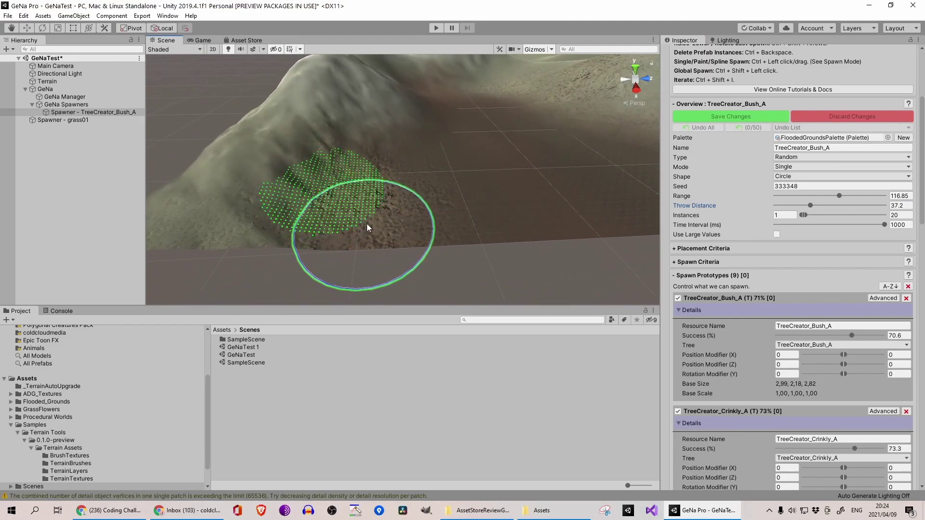
- Spawn tree clusters one at a time in Single mode at several spots across the valley floor
middle_click_drag(470, 215, 293, 221)
left_click(284, 221, "ctrl")
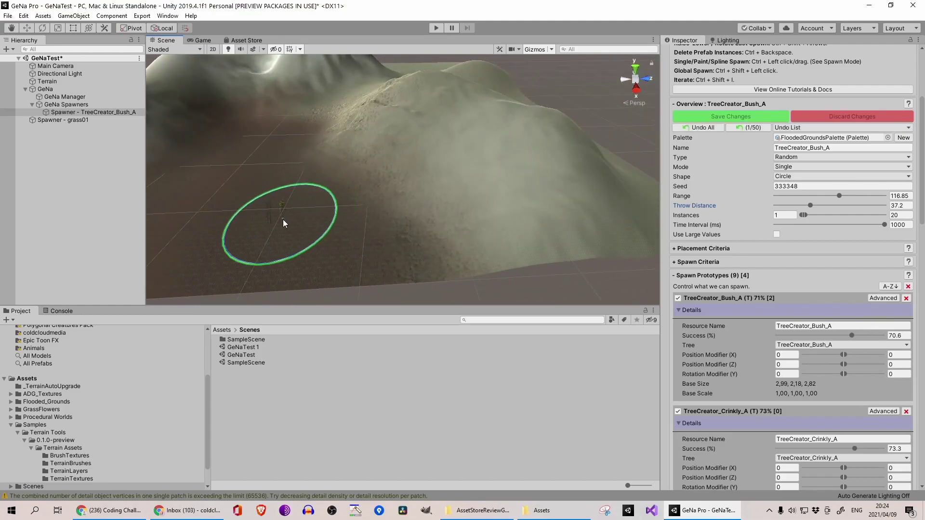
mouse_move(360, 207)
middle_mouse_down()
mouse_move(389, 203)
mouse_move(426, 250)
middle_mouse_up()
left_click(339, 170, "ctrl")
left_click(340, 213, "ctrl")
left_click(265, 131, "ctrl")
left_click(244, 136, "ctrl")
left_click(229, 179, "ctrl")
left_click(224, 207, "ctrl")
left_click(222, 223, "ctrl")
scroll(223, 226, "down", 3)
left_click(226, 202, "ctrl")
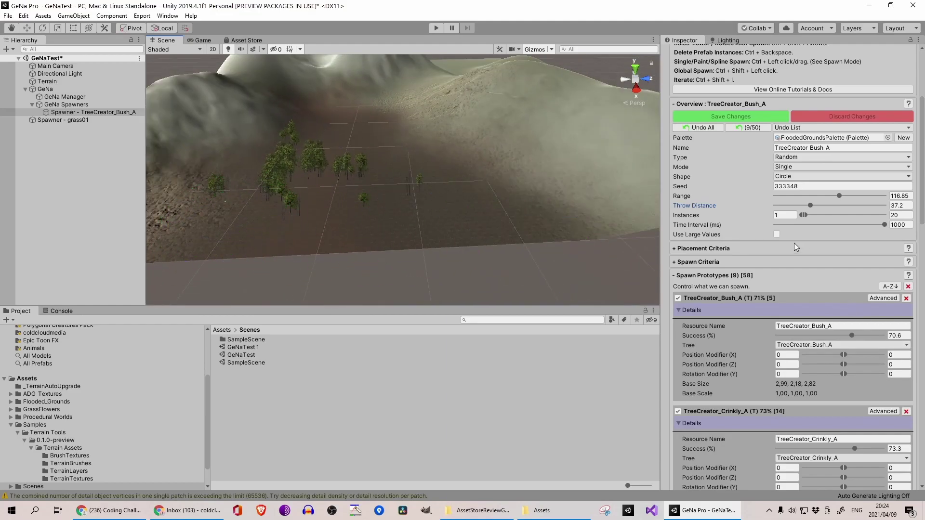
- Switch the tree spawner's mode to Paint and paint bands of trees along both sides of the valley
left_click(791, 166)
left_click(798, 184)
left_click_drag(248, 128, 226, 262, "ctrl")
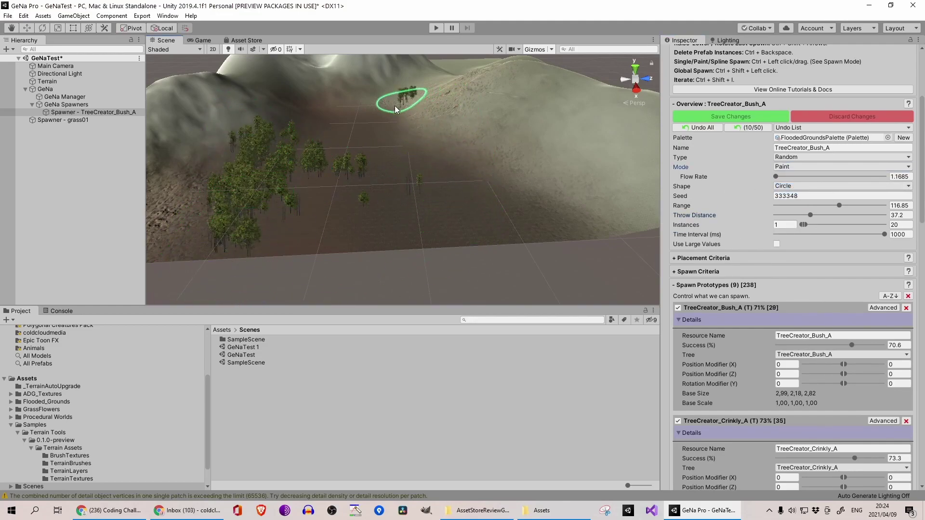
mouse_move(420, 166)
left_mouse_down("ctrl")
mouse_move(548, 216)
mouse_move(513, 241)
mouse_move(323, 167)
mouse_move(365, 201)
mouse_move(370, 172)
mouse_move(346, 238)
mouse_move(355, 212)
left_mouse_up("ctrl")
mouse_move(355, 213)
middle_mouse_down()
mouse_move(391, 141)
mouse_move(386, 102)
middle_mouse_up()
mouse_move(386, 102)
left_mouse_down("ctrl")
mouse_move(389, 134)
mouse_move(359, 137)
mouse_move(336, 159)
left_mouse_up("ctrl")
middle_click_drag(421, 215, 367, 217)
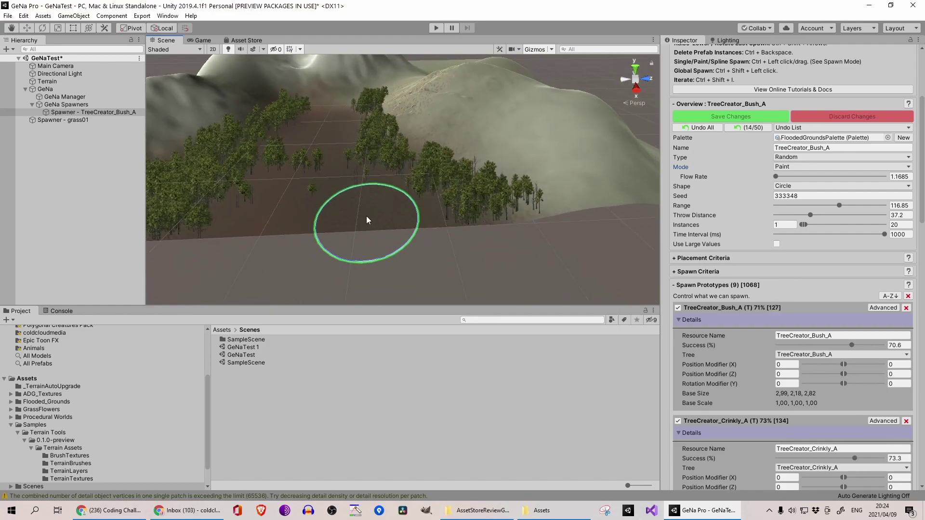
- Inspect the painted trees from ground level, from the terrain edge and from a distant overview
scroll(365, 214, "up", 5)
mouse_move(366, 214)
right_mouse_down()
mouse_move(400, 153)
mouse_move(409, 157)
mouse_move(279, 188)
mouse_move(130, 192)
right_mouse_up()
scroll(378, 159, "down", 4)
scroll(402, 173, "down", 2)
middle_click_drag(265, 185, 351, 190)
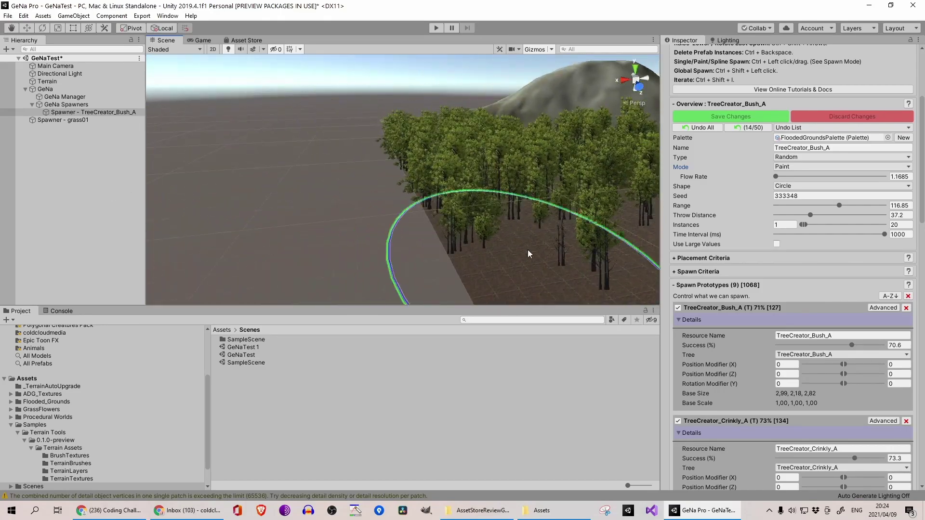
scroll(530, 240, "up", 3)
middle_click_drag(545, 235, 514, 224)
scroll(514, 224, "down", 3)
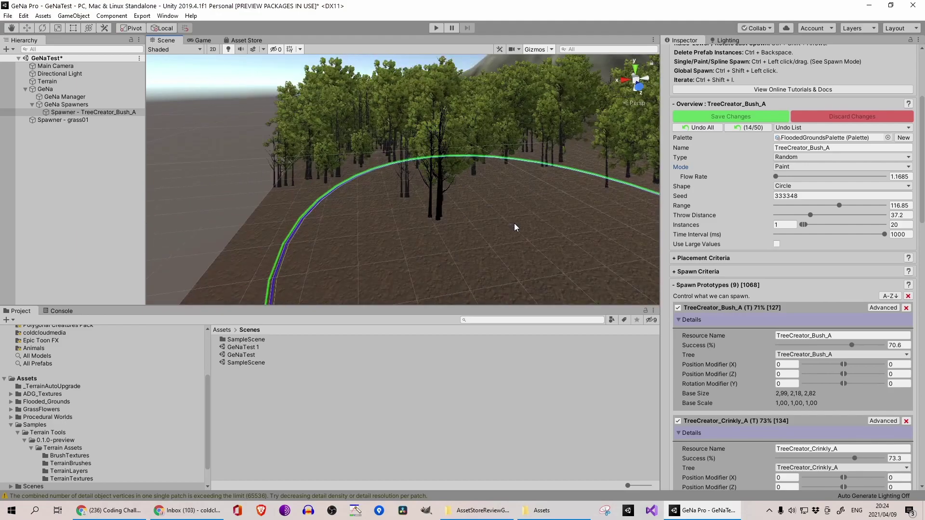
right_click_drag(495, 214, 465, 215)
middle_click_drag(462, 215, 444, 213)
scroll(472, 211, "down", 5)
mouse_move(472, 211)
right_mouse_down()
mouse_move(378, 206)
mouse_move(580, 206)
mouse_move(481, 193)
right_mouse_up()
scroll(481, 189, "down", 3)
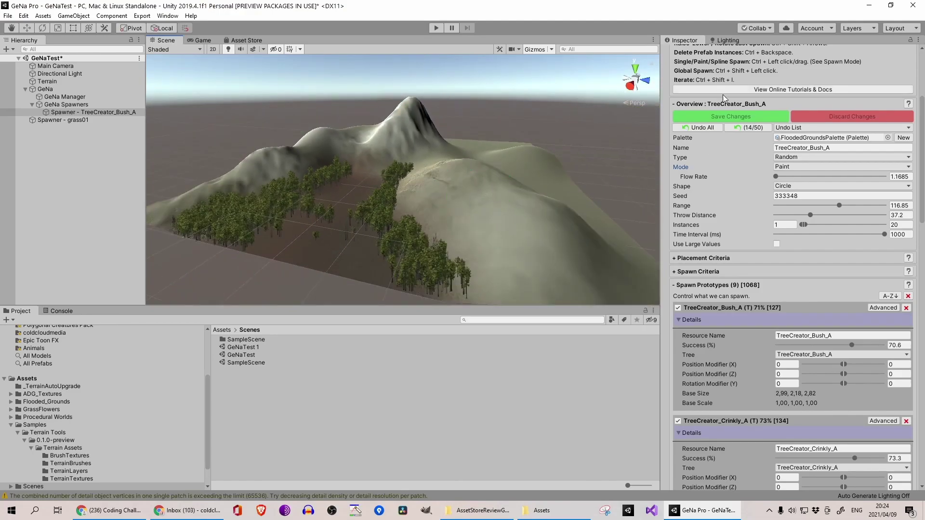
- Undo all spawns made with the tree spawner
left_click(707, 125)
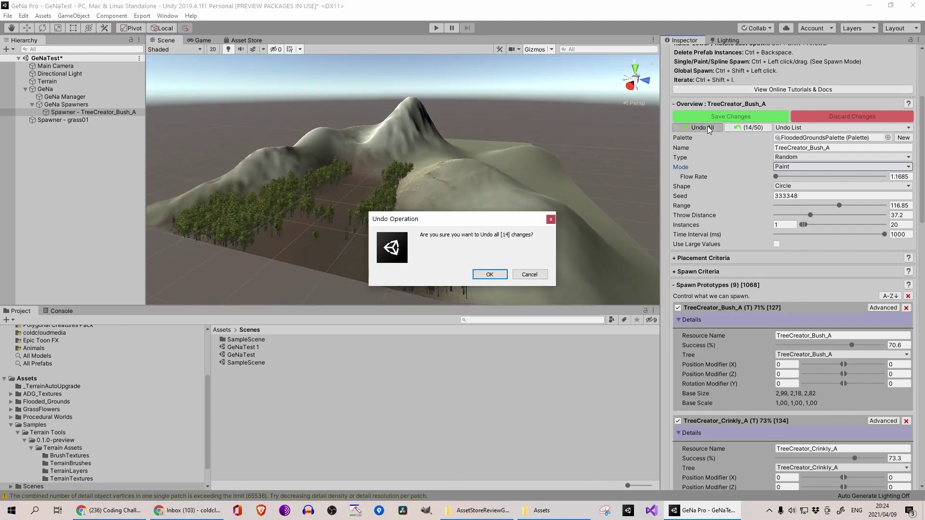
left_click(501, 273)
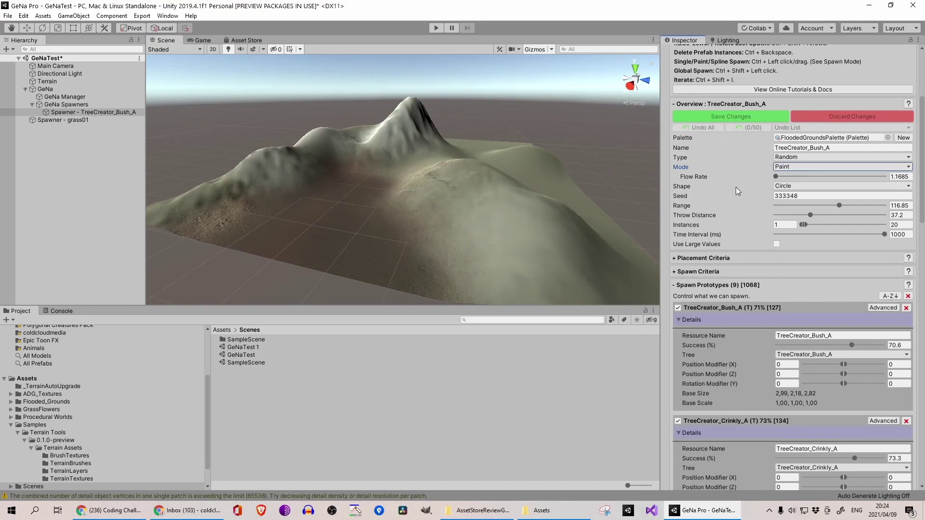
- Set the tree spawner's throw distance to 93 and paint trees across the valley floor
left_click(849, 214)
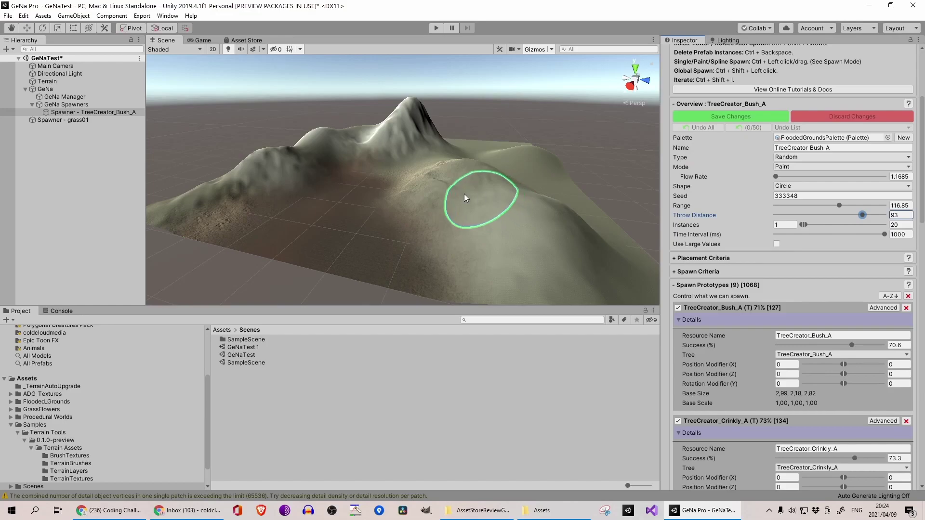
mouse_move(347, 221)
left_mouse_down("ctrl")
mouse_move(336, 219)
mouse_move(397, 261)
mouse_move(374, 207)
mouse_move(428, 274)
mouse_move(302, 162)
mouse_move(341, 173)
mouse_move(215, 241)
left_mouse_up("ctrl")
scroll(397, 261, "up", 1)
left_click_drag(411, 222, 461, 190, "alt")
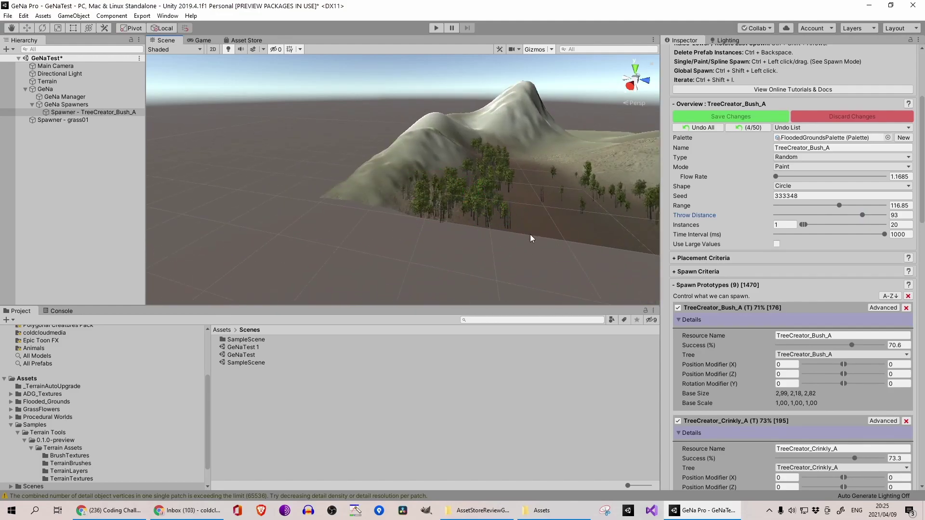
- Examine the density and spacing of the newly painted trees up close and across the valley
scroll(532, 224, "up", 10)
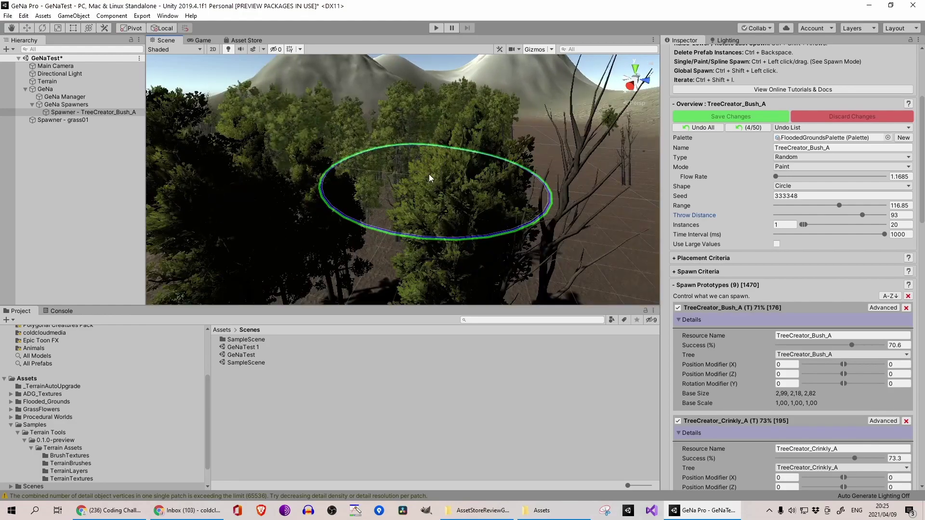
scroll(429, 175, "down", 5)
scroll(438, 171, "up", 6)
scroll(439, 170, "down", 5)
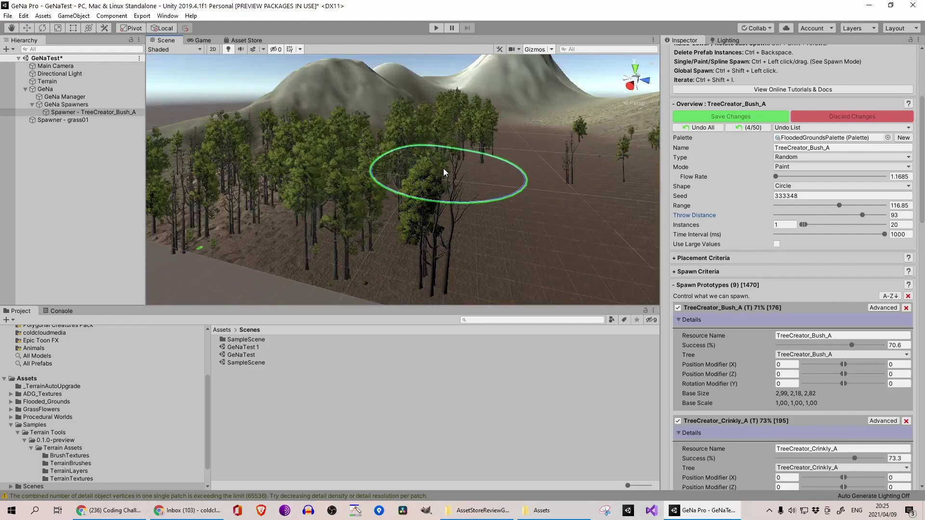
middle_click_drag(442, 167, 428, 155)
middle_click_drag(597, 160, 441, 143)
scroll(481, 171, "down", 5)
middle_click_drag(381, 191, 451, 180)
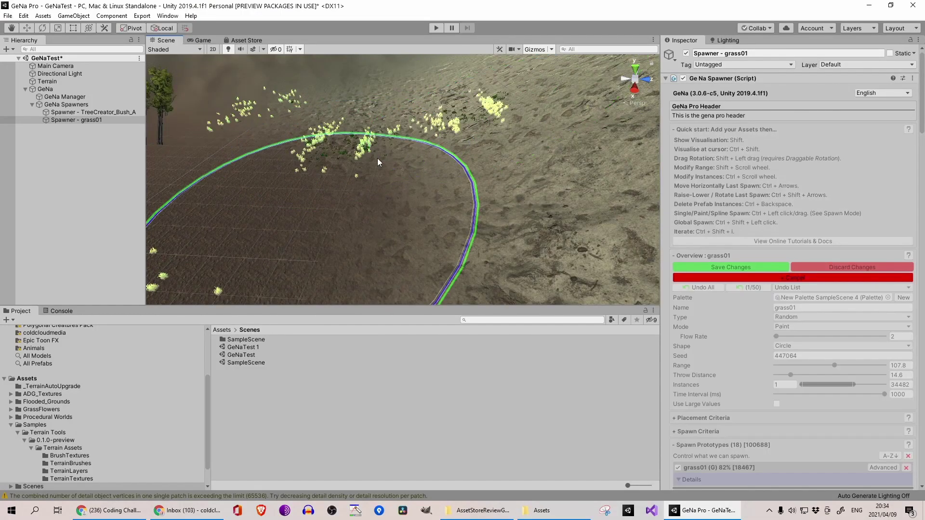
- Spawn grass on the valley floor with the grass01 spawner and cancel the spawn while it is running
left_click(319, 181, "ctrl")
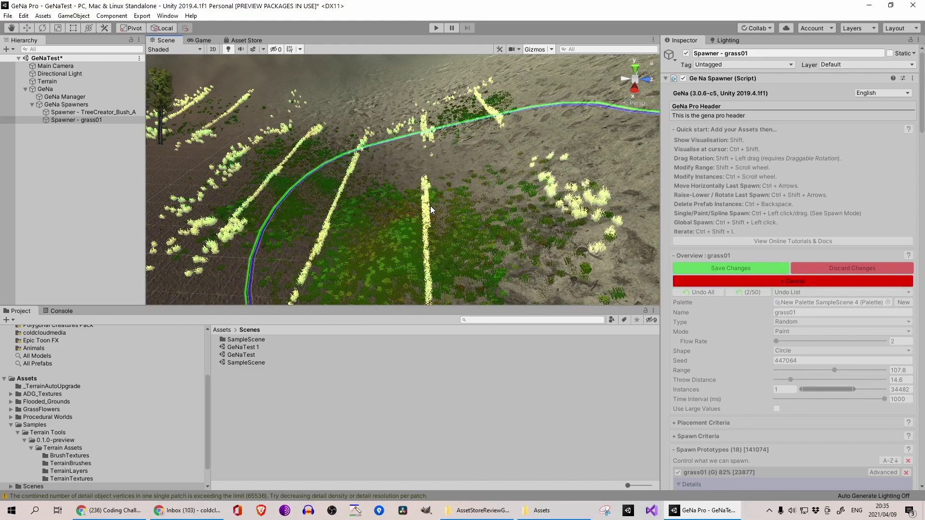
left_click(918, 88)
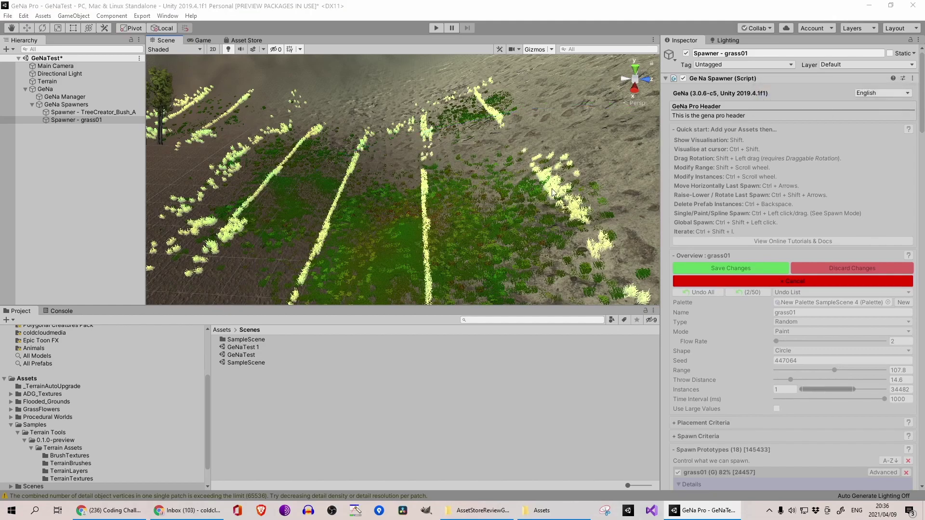
middle_click_drag(542, 193, 387, 180)
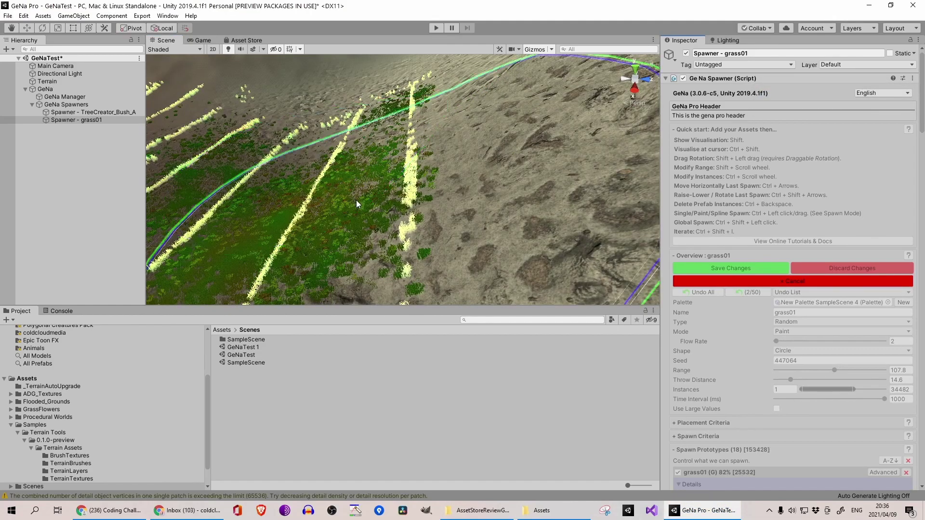
scroll(508, 241, "up", 4)
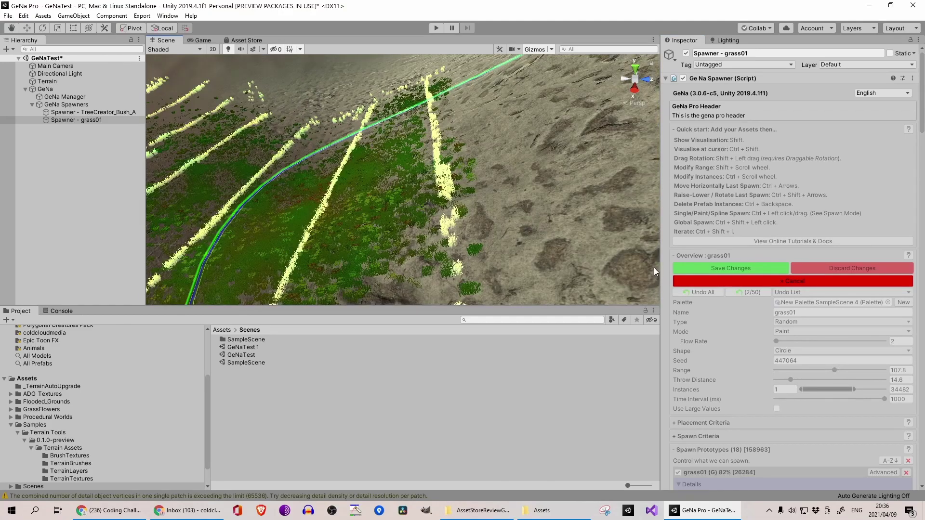
left_click(729, 284)
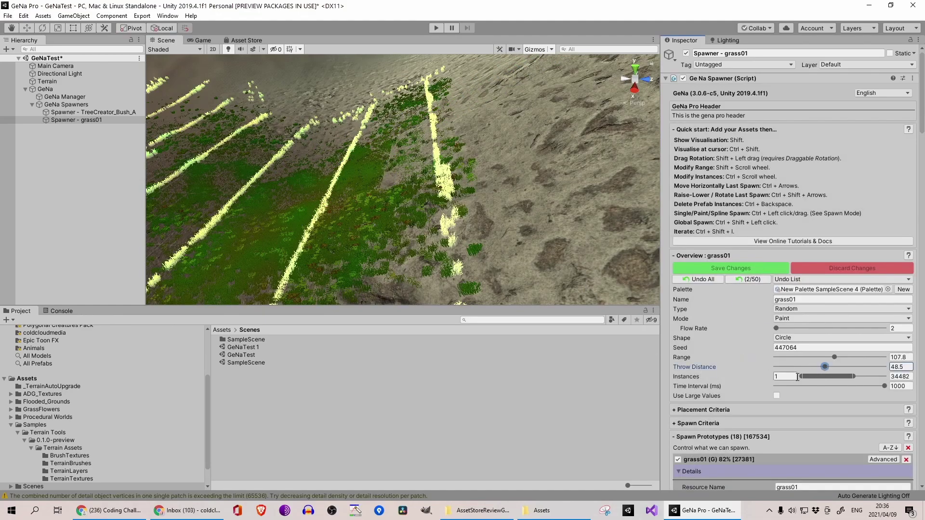
- Set the grass spawner's throw distance to 48.5 and maximum instances to 1016, and paint grass patches beside the trees
left_click_drag(819, 380, 804, 380)
middle_click_drag(322, 152, 466, 190)
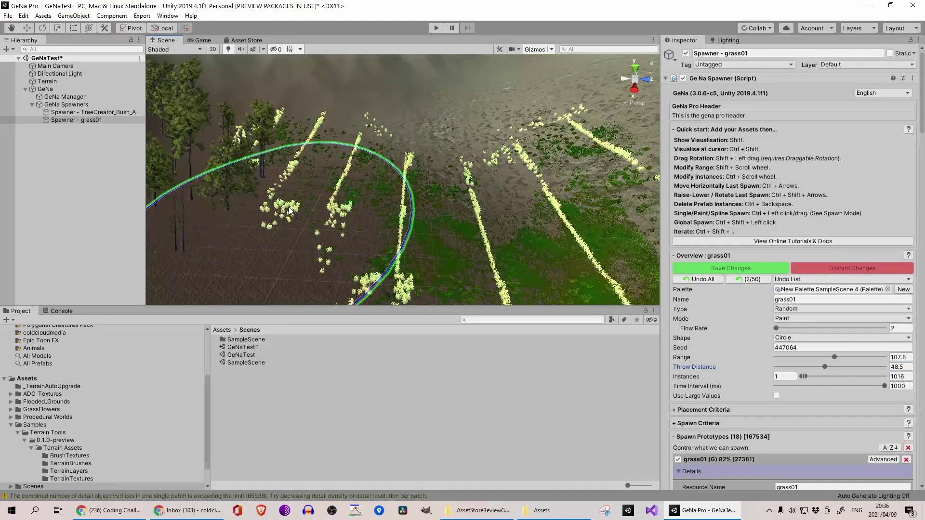
left_click(293, 201, "ctrl")
left_click(324, 179, "ctrl")
scroll(341, 220, "up", 4)
middle_click_drag(341, 220, 467, 175)
scroll(467, 175, "up", 4)
left_click(467, 175, "ctrl")
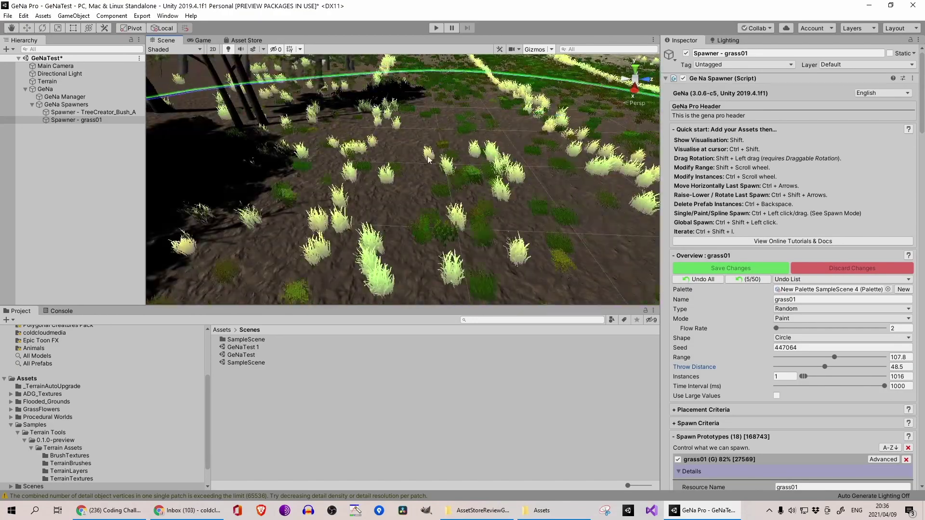
mouse_move(441, 205)
left_mouse_down("ctrl")
mouse_move(485, 227)
mouse_move(410, 137)
mouse_move(464, 157)
left_mouse_up("ctrl")
middle_click_drag(464, 156, 207, 149)
- In the grass01 spawner, set the success rates of Grass_Tall_C to 9.9%, Grass_Tall_B to 7.1% and Grass_Tall_A to about 7%
left_click(92, 121)
scroll(768, 326, "down", 20)
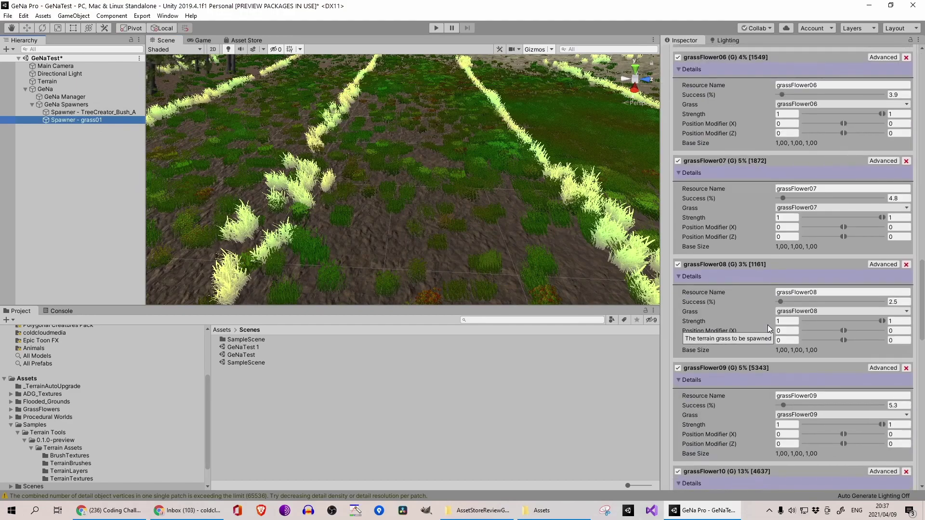
left_click(788, 360)
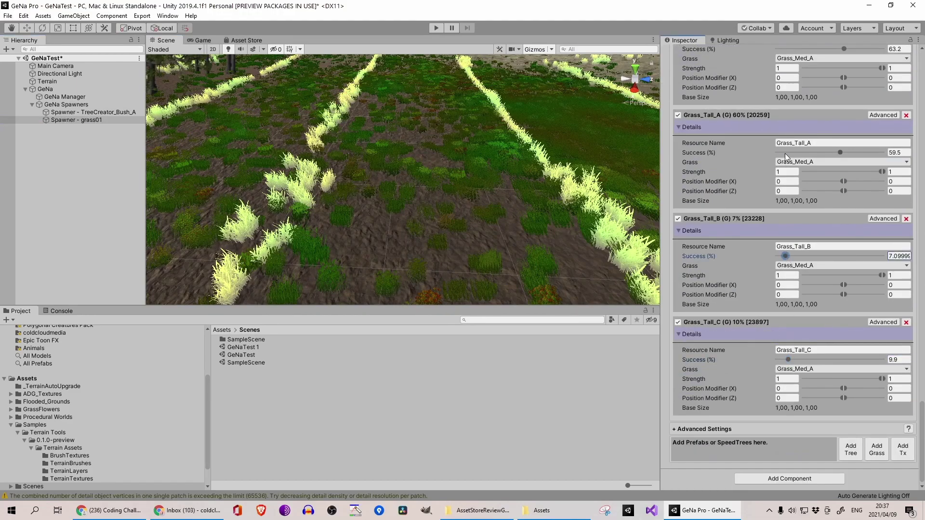
left_click(785, 153)
- Set the success rate of Grass_Small_D to 4.4% and Grass_Med_B to 4.8%
scroll(786, 124, "up", 5)
left_click(782, 118)
scroll(790, 165, "up", 5)
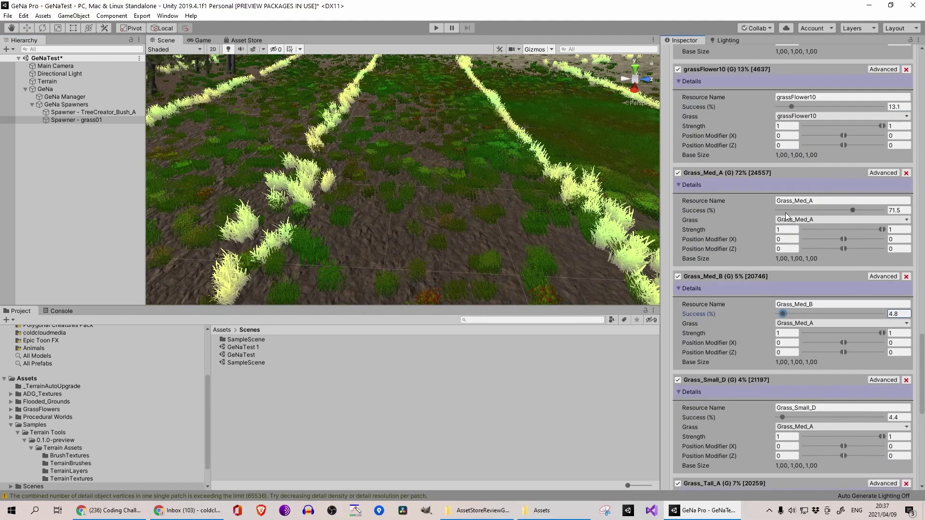
- Raise the success rate of grass02 to 91.3% and grass01 to about 84%, keeping the grass spawner selected
scroll(800, 123, "up", 20)
scroll(846, 173, "down", 7)
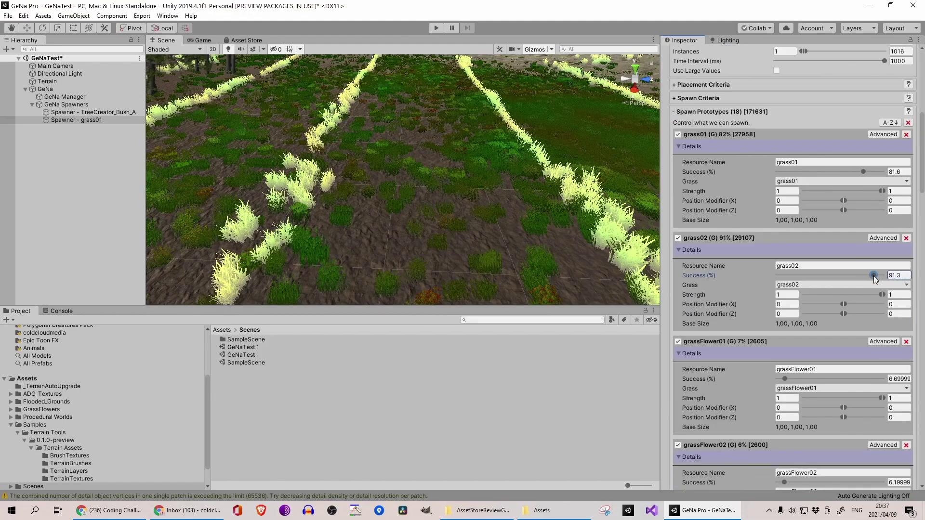
left_click(354, 152)
left_click(118, 120)
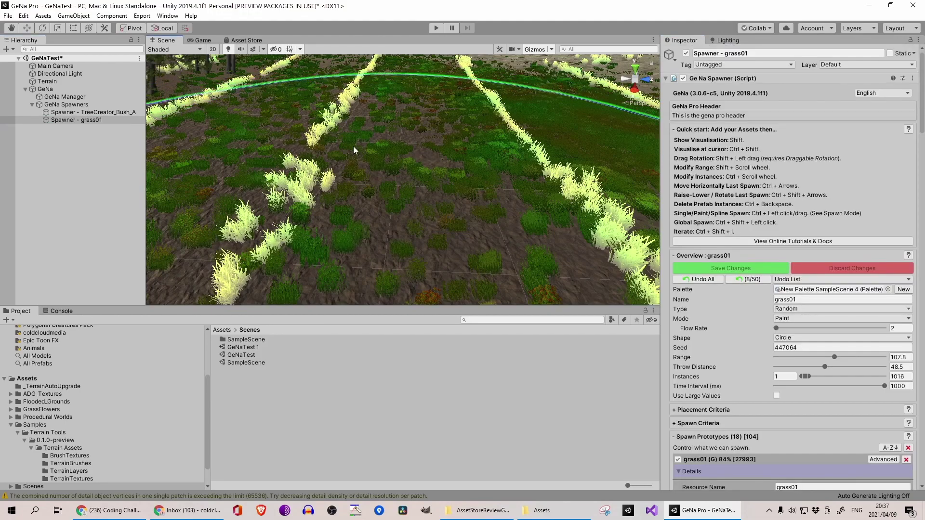
- Paint more grass across the field between the grass rows with the grass01 spawner
left_click(353, 154, "ctrl")
mouse_move(397, 187)
left_mouse_down("ctrl")
mouse_move(449, 136)
mouse_move(471, 188)
mouse_move(403, 123)
mouse_move(319, 185)
mouse_move(423, 168)
left_mouse_up("ctrl")
scroll(423, 167, "down", 3)
mouse_move(453, 91)
left_mouse_down("ctrl")
mouse_move(434, 86)
mouse_move(451, 158)
mouse_move(415, 138)
mouse_move(377, 140)
left_mouse_up("ctrl")
middle_click_drag(377, 140, 537, 87)
middle_click_drag(374, 164, 417, 99)
scroll(368, 154, "down", 5)
scroll(418, 99, "up", 5)
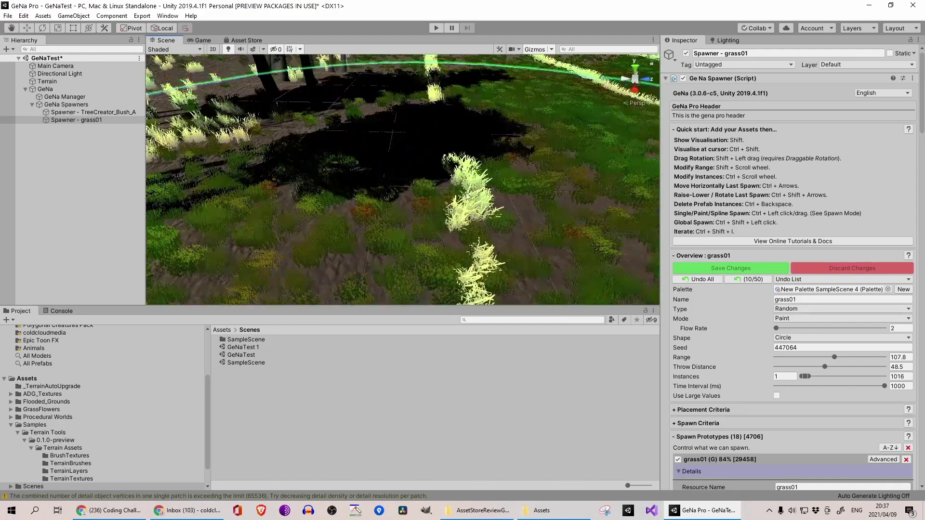
right_click_drag(424, 193, 374, 157)
scroll(375, 156, "down", 5)
- Select the Terrain, choose the Ground layer for Paint Texture and paint it across the valley floor
left_click(47, 82)
left_click(776, 136)
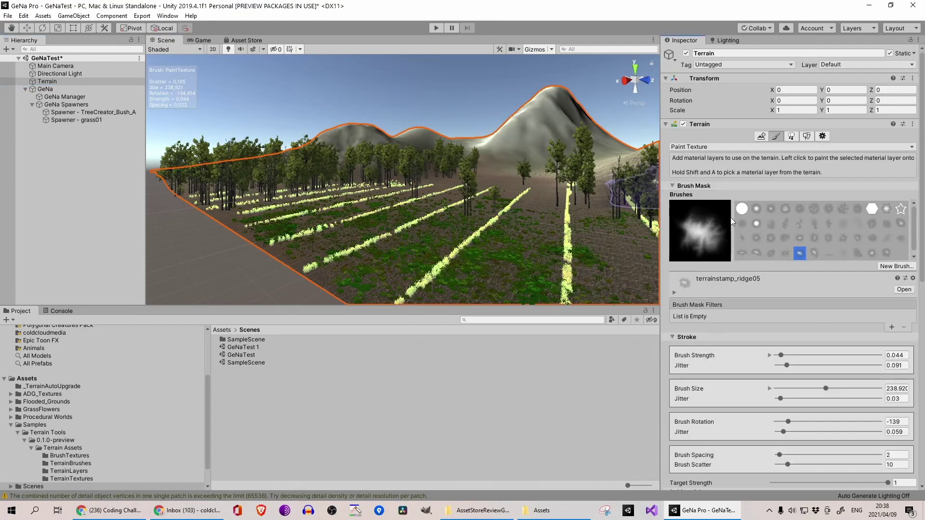
right_click_drag(433, 168, 483, 255)
scroll(483, 255, "up", 3)
scroll(763, 382, "down", 10)
left_click(765, 260)
left_click_drag(448, 208, 366, 152)
scroll(366, 152, "down", 5)
mouse_move(374, 159)
middle_mouse_down()
mouse_move(452, 207)
mouse_move(449, 238)
middle_mouse_up()
mouse_move(449, 239)
left_mouse_down()
mouse_move(388, 215)
mouse_move(353, 275)
mouse_move(513, 195)
left_mouse_up()
scroll(476, 222, "up", 4)
mouse_move(475, 229)
left_mouse_down()
mouse_move(461, 263)
mouse_move(343, 123)
left_mouse_up()
scroll(344, 126, "down", 3)
middle_click_drag(344, 127, 446, 292)
left_click_drag(441, 282, 354, 212)
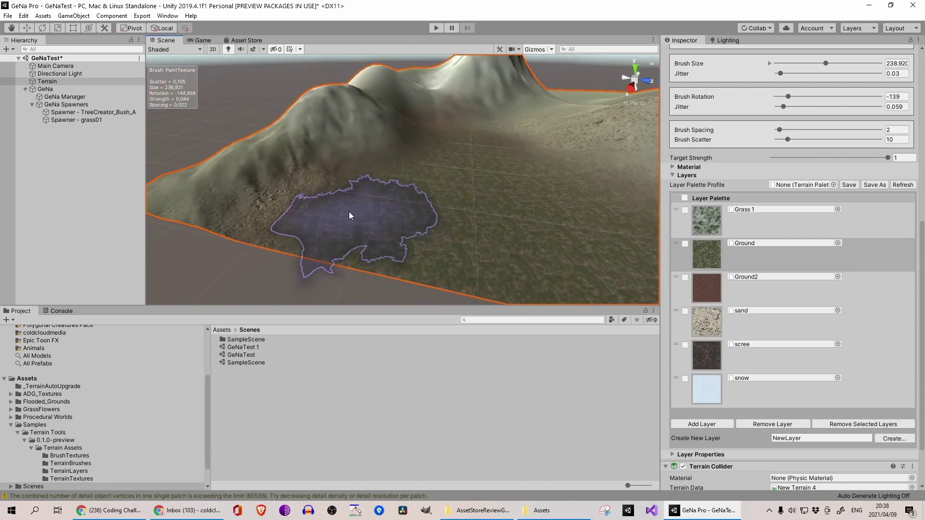
- Switch to a different terrain texture layer and paint patches of it over the terrain
scroll(785, 283, "down", 3)
left_click(720, 365)
double_click(176, 113)
mouse_move(490, 161)
left_mouse_down()
mouse_move(492, 193)
mouse_move(350, 181)
left_mouse_up()
middle_click_drag(434, 190, 320, 179)
mouse_move(320, 180)
left_mouse_down()
mouse_move(421, 342)
mouse_move(344, 213)
mouse_move(251, 151)
mouse_move(371, 231)
left_mouse_up()
mouse_move(371, 231)
middle_mouse_down()
mouse_move(409, 153)
mouse_move(415, 183)
middle_mouse_up()
scroll(409, 154, "up", 5)
right_click_drag(415, 187, 374, 240)
middle_click_drag(373, 239, 411, 215)
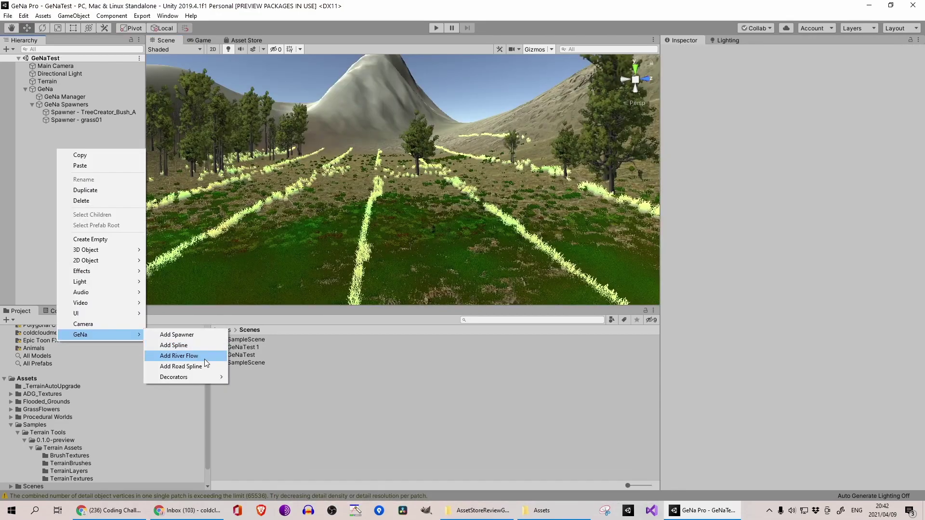
- Add a GeNa River Flow object to the scene
left_click(205, 359)
- Try a river start point near the peak of the tall mountain and clear it
middle_click_drag(335, 211, 330, 225)
scroll(329, 225, "up", 5)
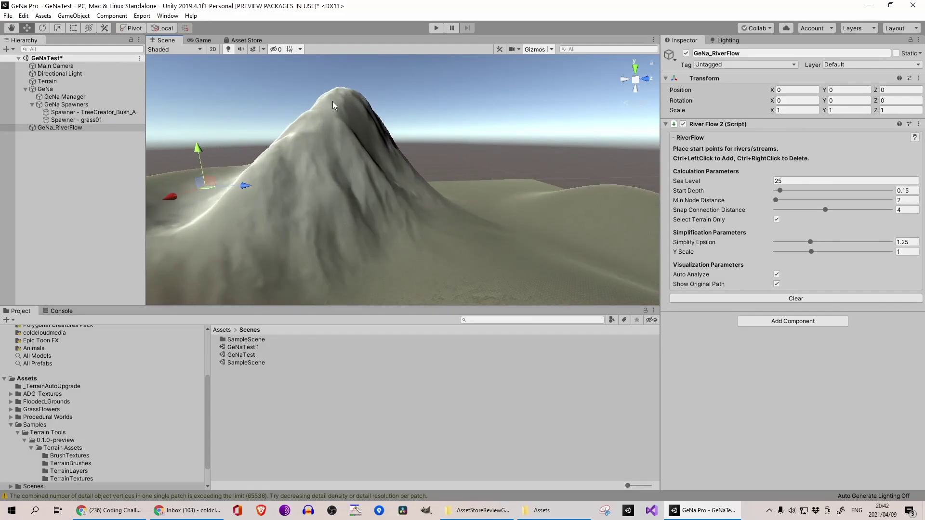
left_click(334, 103, "ctrl")
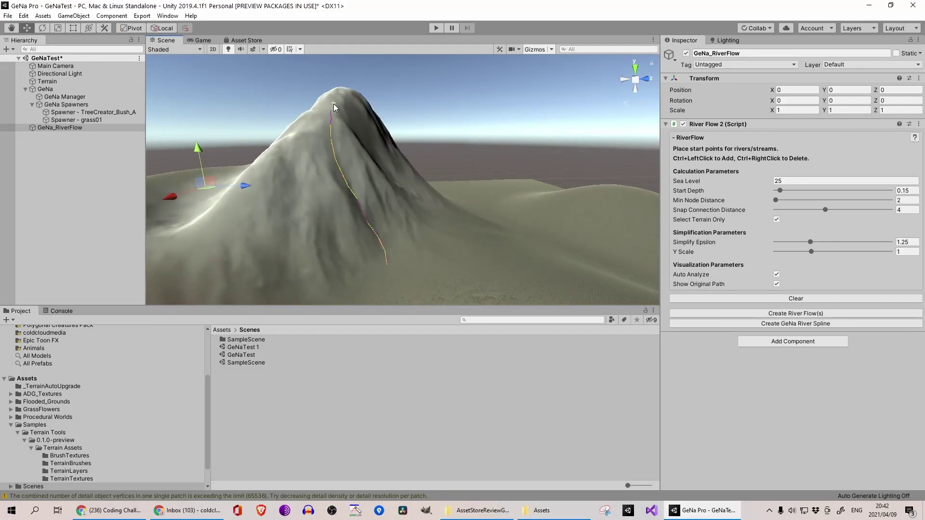
scroll(344, 176, "down", 2)
scroll(348, 181, "down", 2)
middle_click_drag(460, 235, 492, 205)
left_click(748, 298)
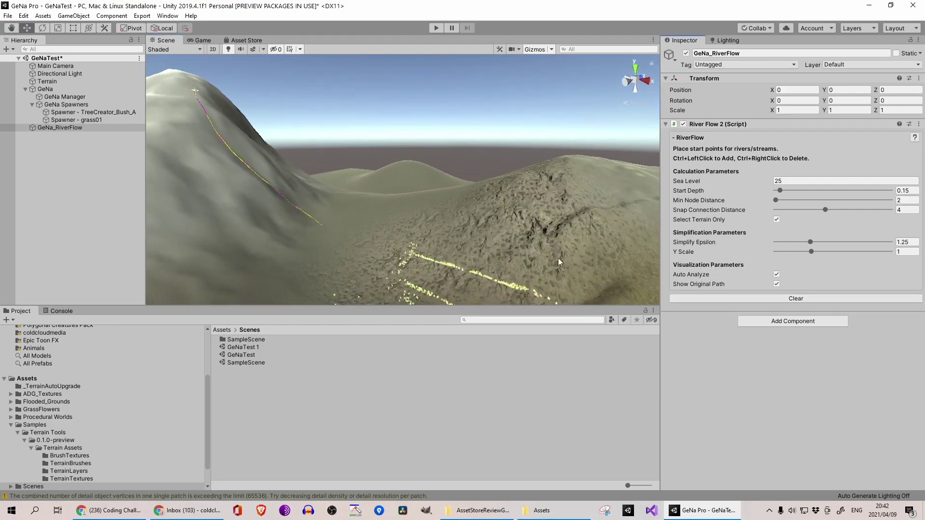
- Try a river start point on top of the smaller ridge above the forest and clear it
scroll(421, 201, "down", 3)
middle_click_drag(421, 201, 201, 172)
middle_click_drag(410, 179, 305, 178)
right_click_drag(306, 178, 140, 209)
scroll(470, 146, "up", 3)
scroll(470, 145, "up", 5)
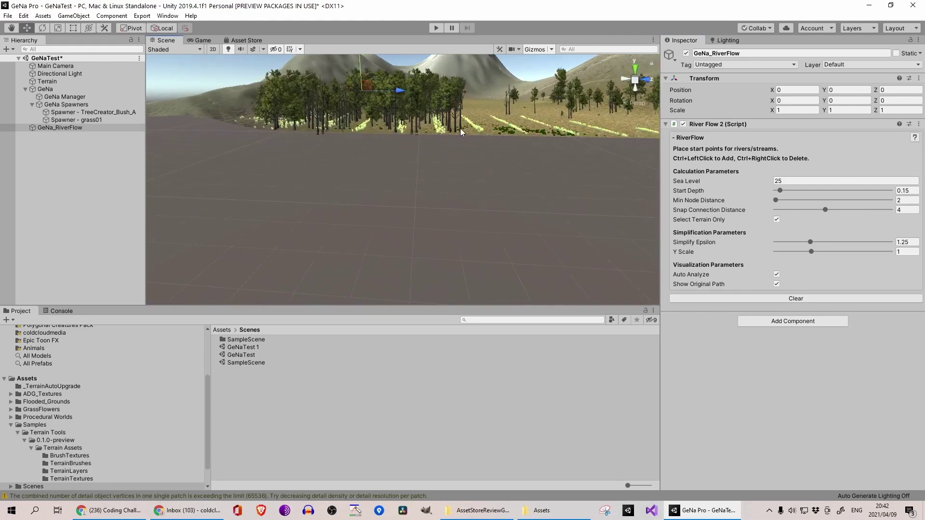
right_click_drag(461, 130, 322, 207)
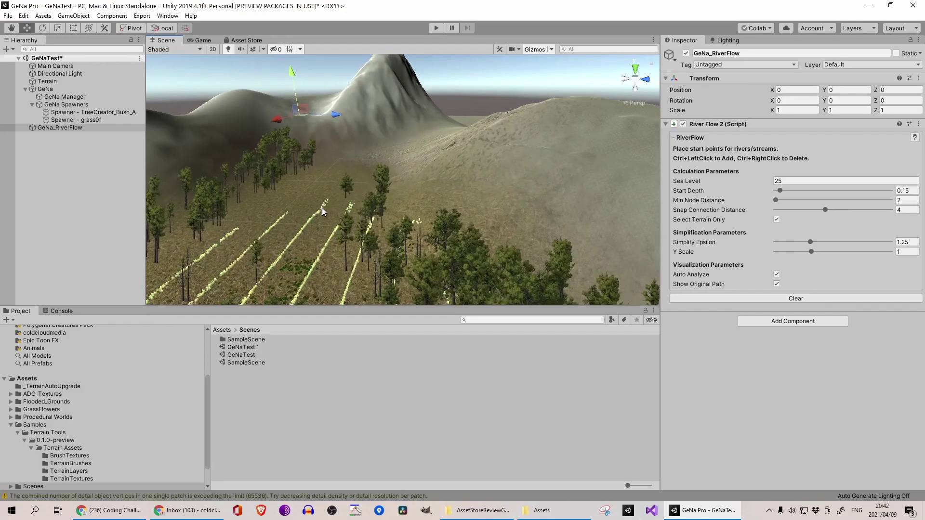
middle_click_drag(322, 207, 535, 183)
scroll(536, 183, "down", 6)
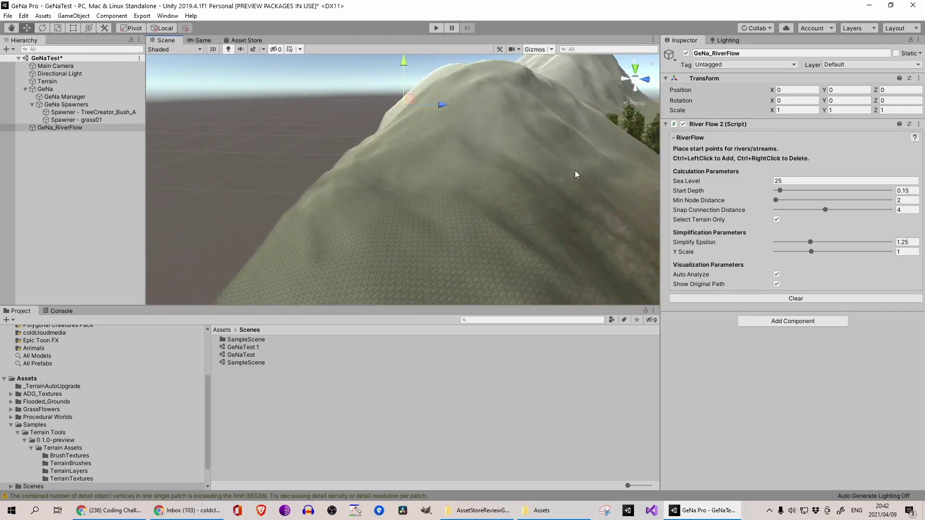
scroll(449, 170, "down", 1)
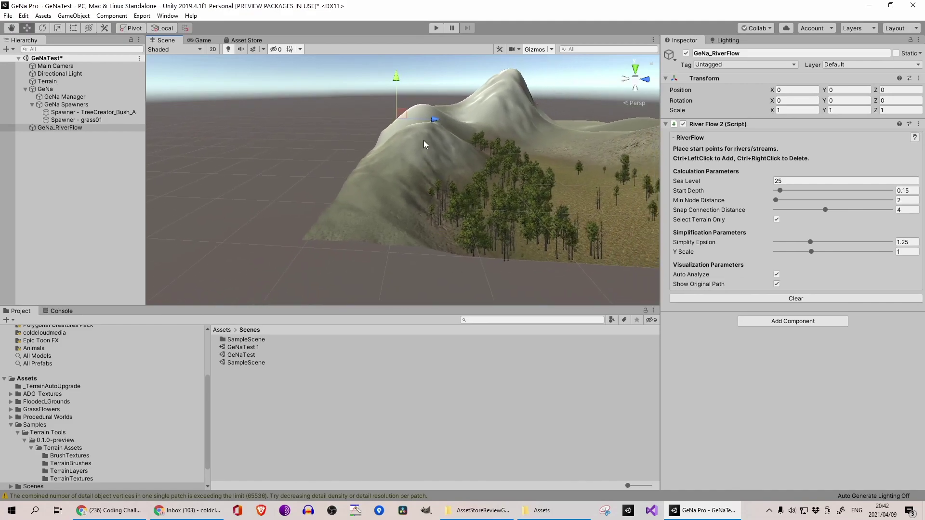
left_click(424, 132, "ctrl")
scroll(440, 158, "up", 3)
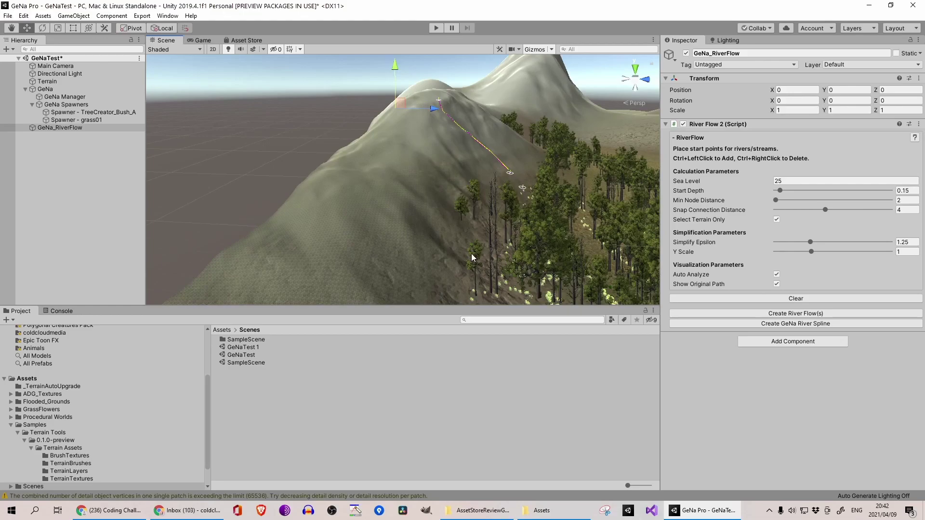
scroll(406, 249, "down", 2)
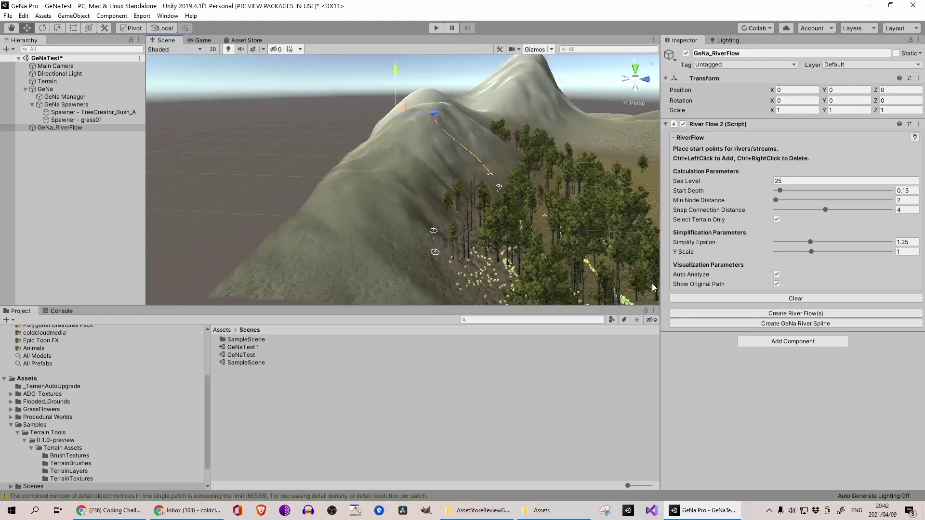
left_click(712, 299)
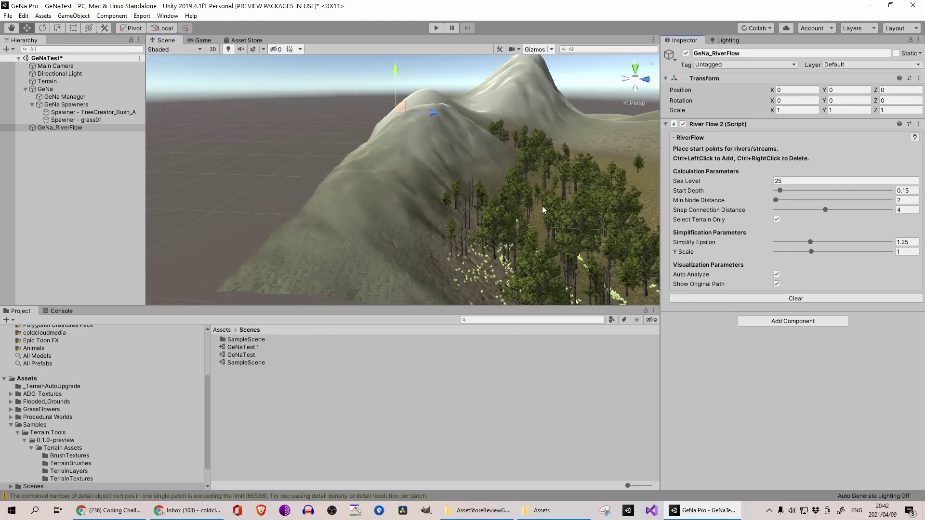
- Place a river start point on top of the rounded hill above the trees at the terrain's edge
left_click_drag(542, 207, 288, 212, "alt")
middle_click_drag(407, 186, 431, 144)
right_click_drag(284, 200, 496, 199)
middle_click_drag(252, 198, 462, 192)
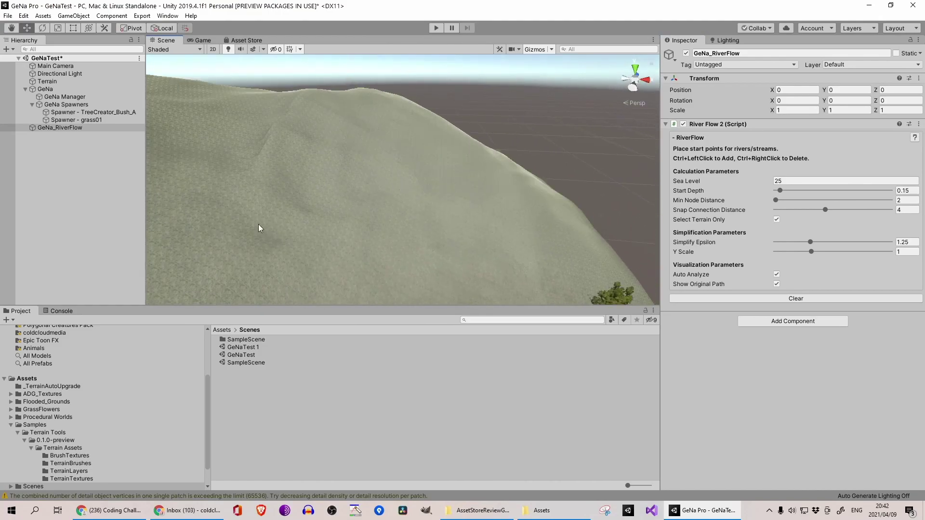
scroll(258, 224, "down", 5)
middle_click_drag(259, 225, 205, 204)
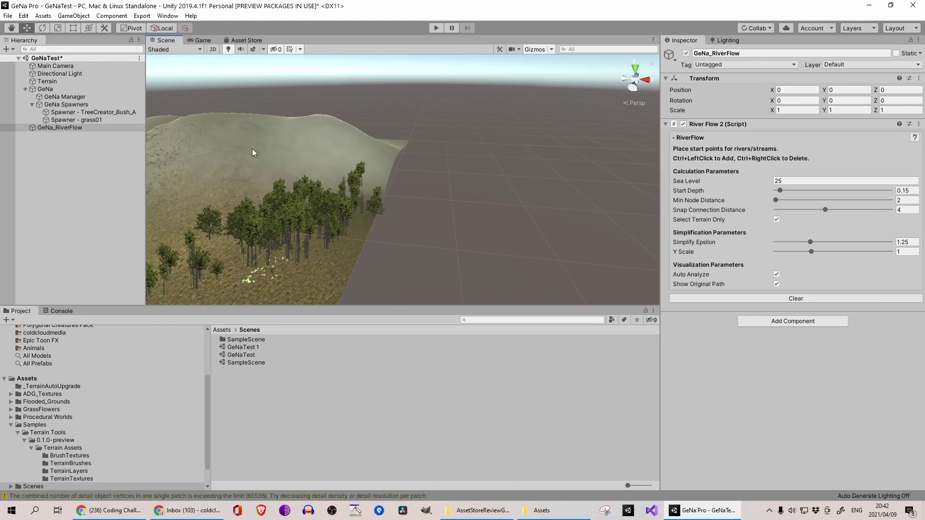
scroll(345, 201, "up", 3)
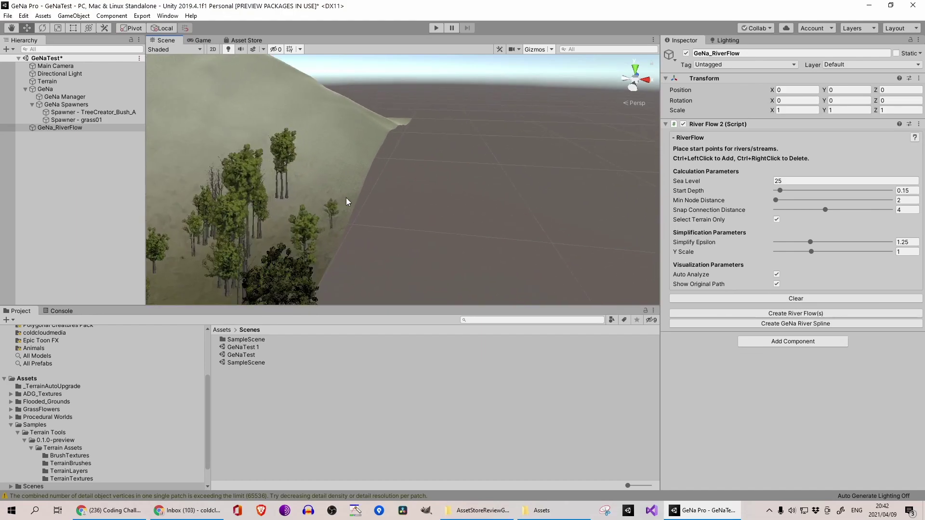
middle_click_drag(276, 161, 325, 165)
right_click_drag(448, 167, 363, 173)
middle_click_drag(364, 172, 315, 164)
right_click_drag(415, 204, 340, 212)
middle_click_drag(340, 212, 303, 221)
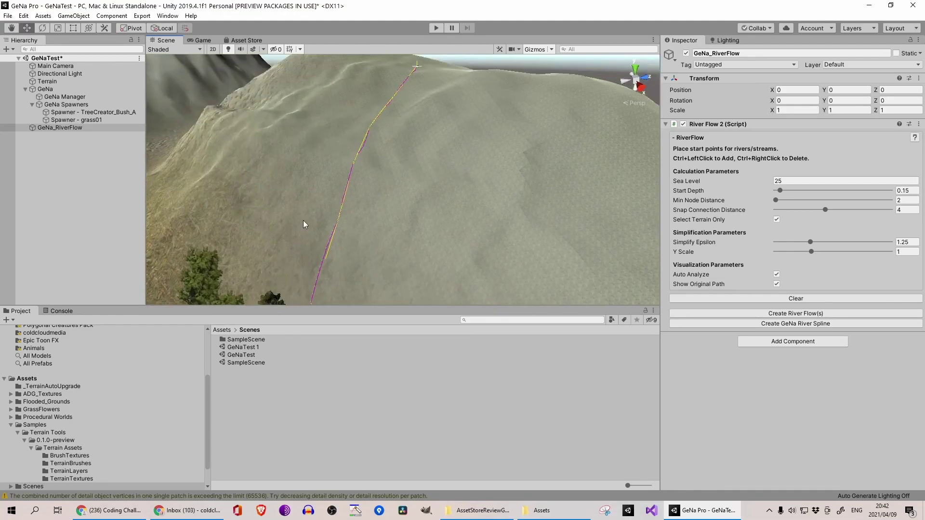
- Create the river flow and a GeNa river spline from the start point on the hill
left_click(804, 314)
left_click(755, 327)
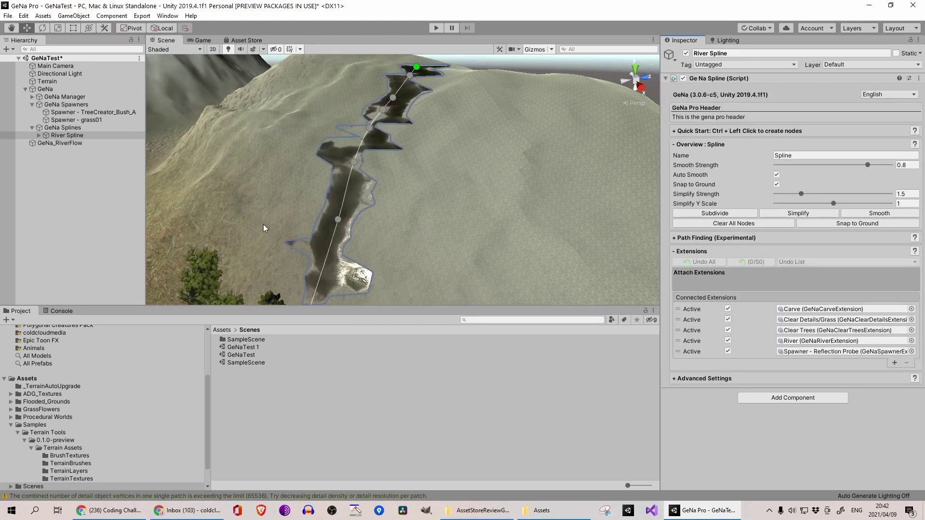
- Extend the river spline from its lower end downhill through the trees with additional nodes
scroll(285, 228, "down", 5)
middle_click_drag(348, 224, 318, 190)
scroll(331, 204, "up", 5)
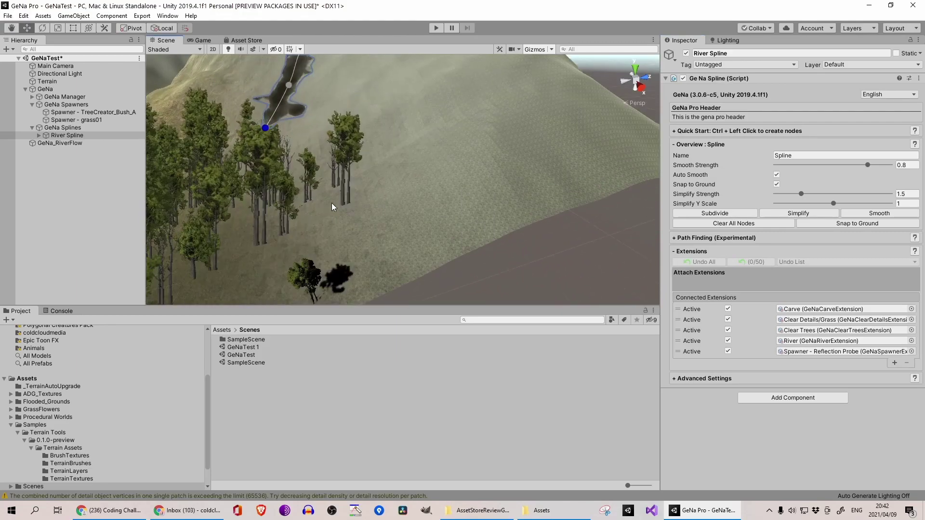
scroll(331, 203, "down", 2)
left_click(269, 130)
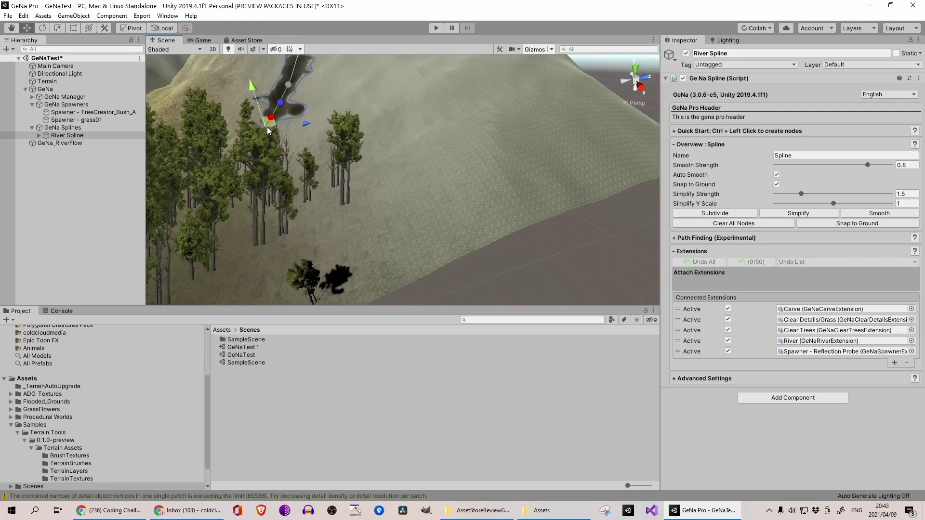
left_click(247, 165, "ctrl")
left_click(249, 195, "ctrl")
left_click(252, 234, "ctrl")
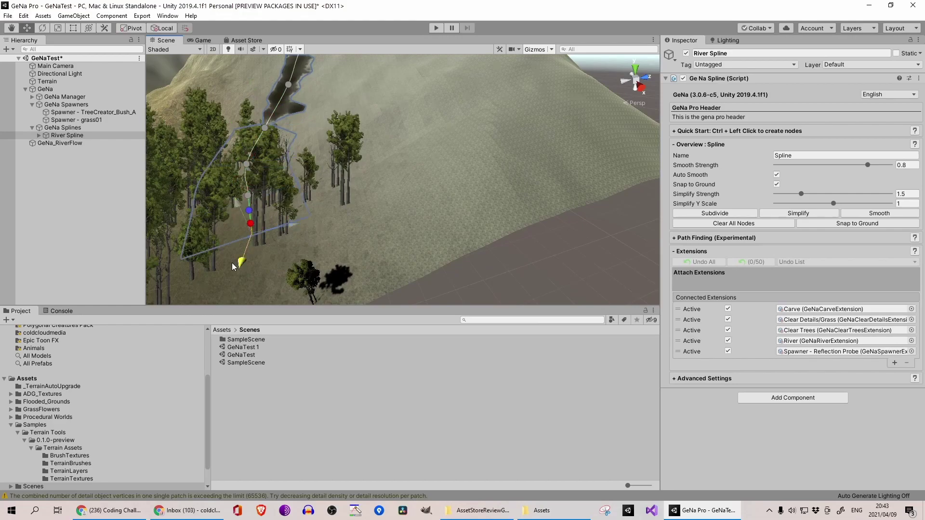
left_click(215, 273, "ctrl")
- Continue adding river spline nodes along the terrain's edge past the forest
scroll(215, 273, "down", 8)
left_click(288, 224, "ctrl")
left_click(231, 219, "ctrl")
left_click(193, 232, "ctrl")
left_click(169, 246, "ctrl")
middle_click_drag(290, 232, 368, 223)
left_click(368, 225, "ctrl")
left_click(294, 247, "ctrl")
left_click(224, 246, "ctrl")
middle_click_drag(202, 244, 371, 229)
left_click(420, 223, "ctrl")
left_click(385, 263, "ctrl")
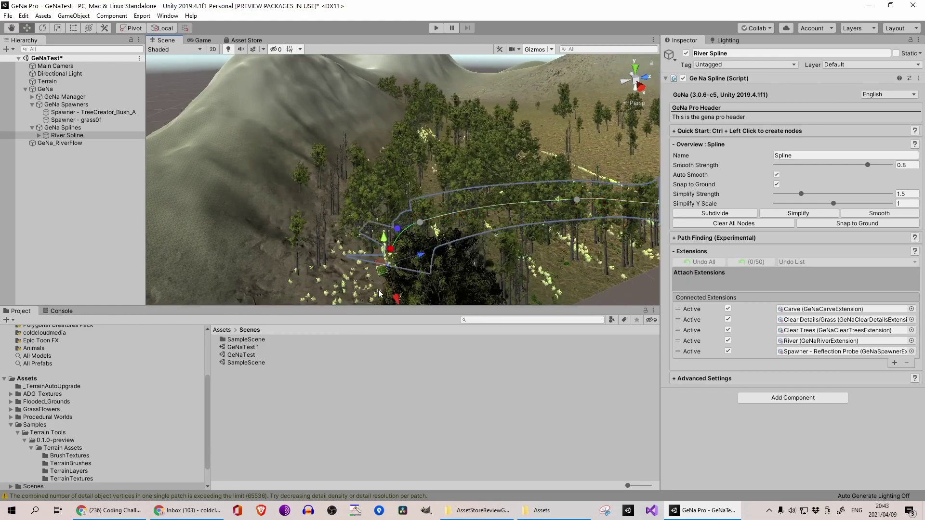
- Add the final river spline nodes along the foot of the smooth ridge to the terrain's corner
scroll(379, 293, "down", 6)
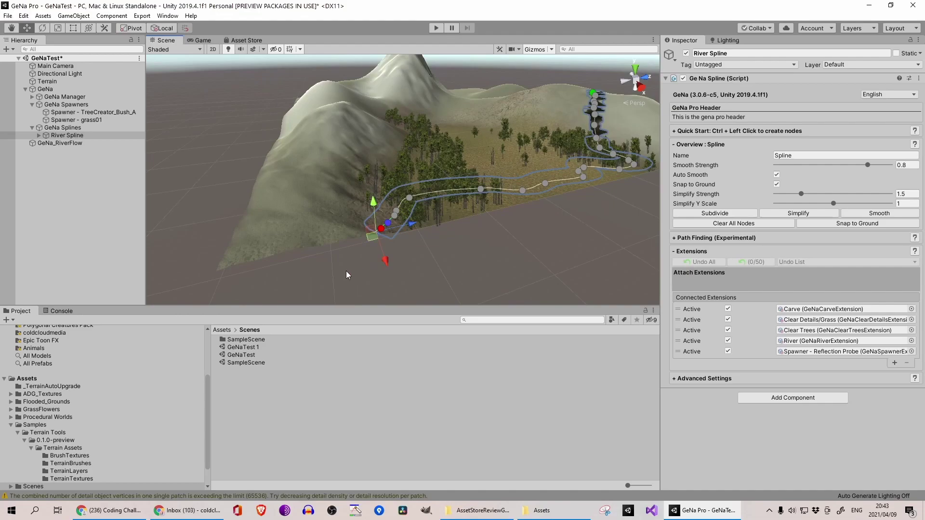
left_click(317, 240, "ctrl")
left_click(239, 247, "ctrl")
left_click(231, 254, "ctrl")
scroll(473, 221, "up", 1)
scroll(376, 227, "up", 1)
middle_click_drag(493, 239, 422, 238)
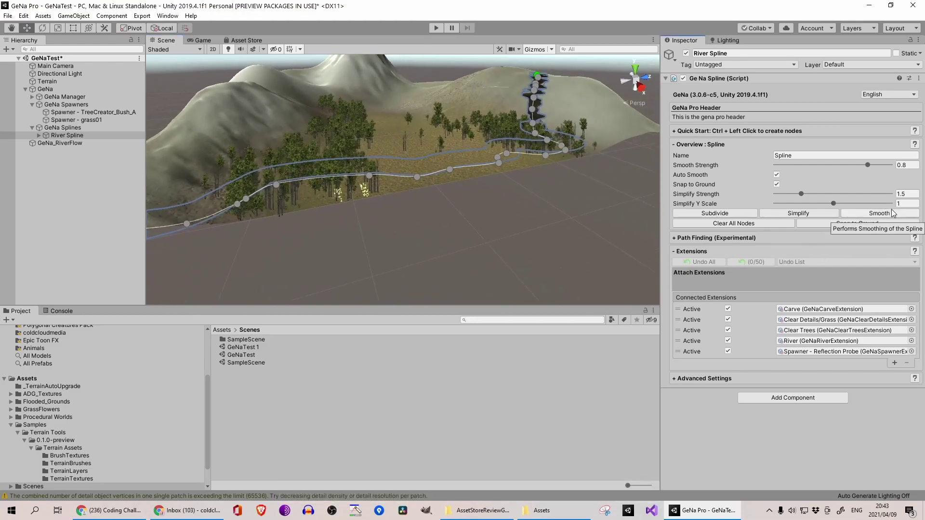
- Snap the river spline's nodes to the ground, simplify the spline and smooth it
left_click(856, 225)
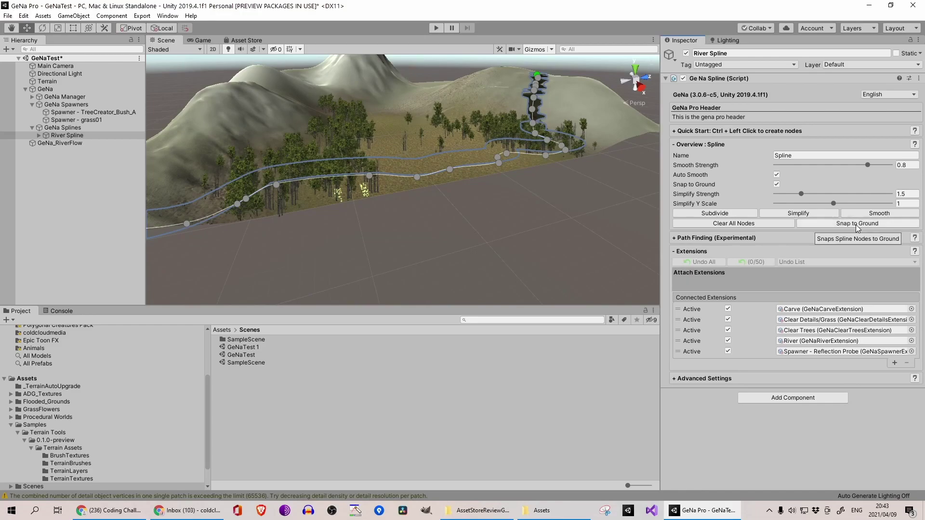
left_click(856, 226)
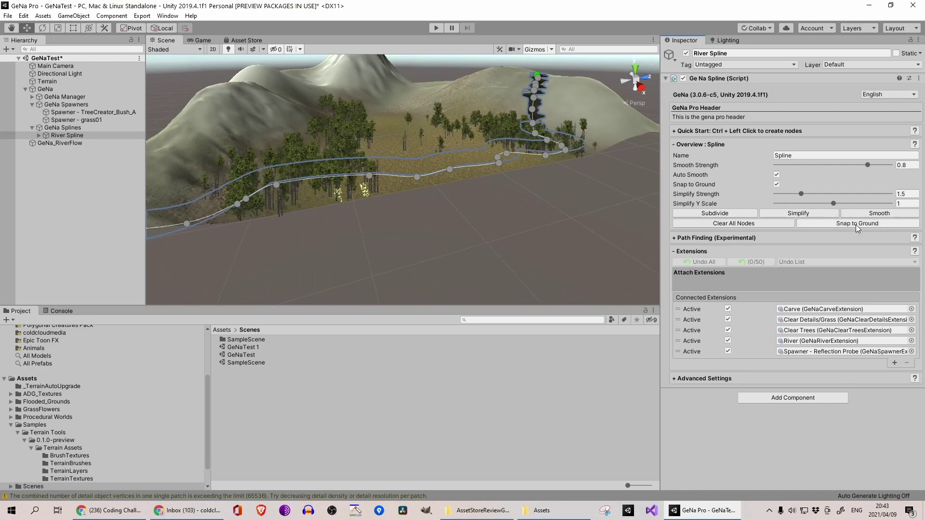
left_click(789, 211)
scroll(570, 178, "up", 3)
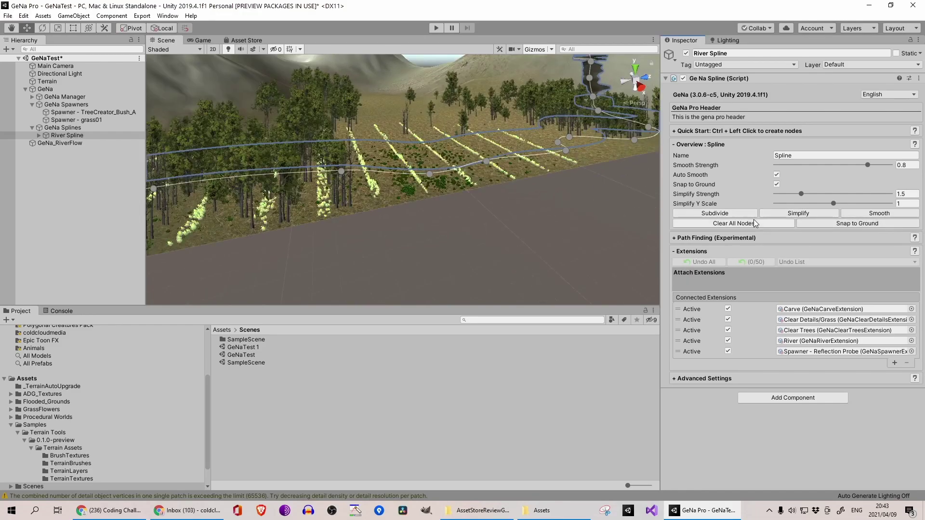
left_click(839, 224)
left_click(867, 214)
- Open the river spline's Carve extension settings and set the height offset to 5.06
left_click(691, 311)
scroll(588, 226, "down", 5)
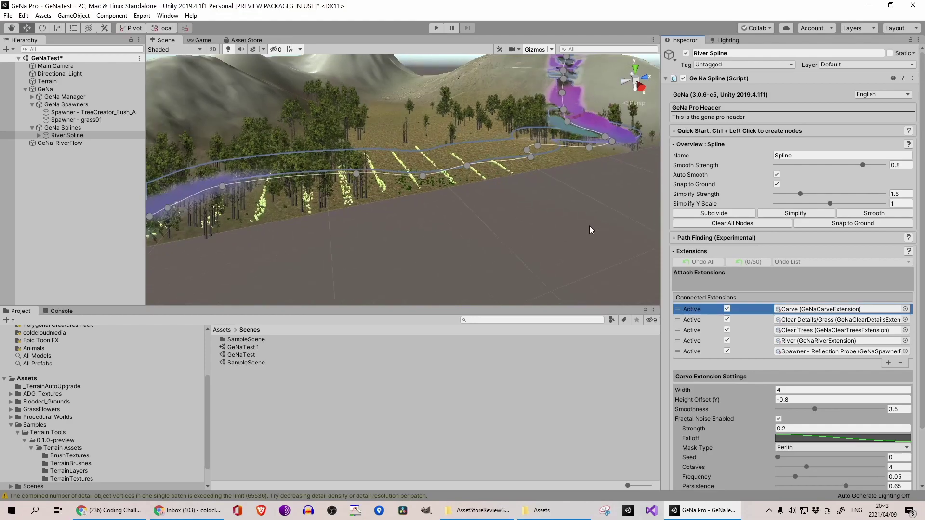
scroll(469, 185, "down", 2)
scroll(489, 192, "up", 2)
scroll(489, 192, "up", 4)
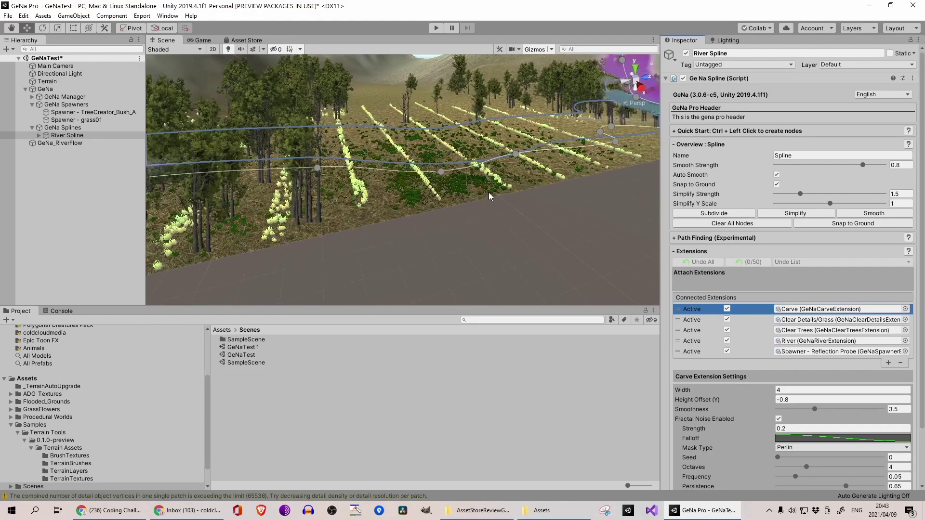
right_click_drag(375, 218, 317, 215)
middle_click_drag(317, 215, 259, 213)
scroll(282, 208, "down", 5)
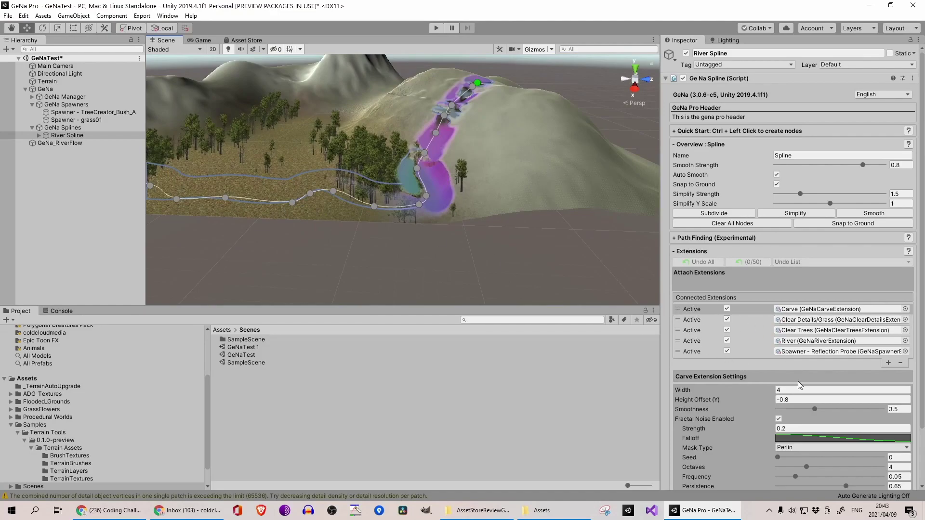
left_click_drag(695, 397, 792, 399)
middle_click_drag(299, 227, 441, 230)
scroll(727, 399, "down", 3)
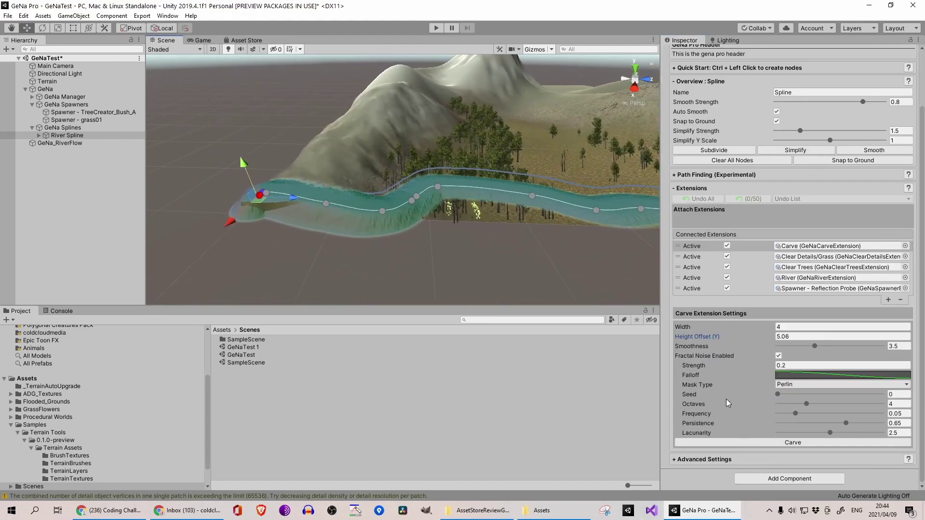
- Carve the terrain along the river spline and deselect it to inspect the result
left_click(761, 442)
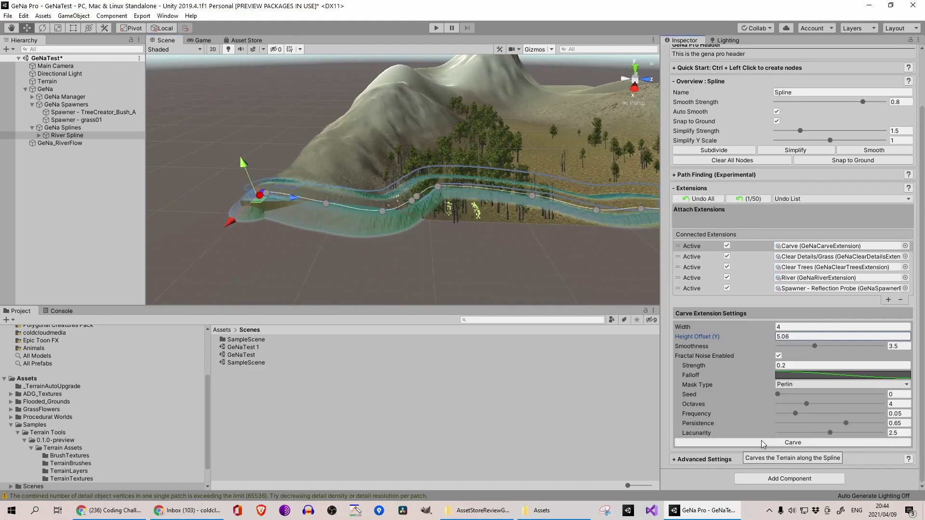
left_click(446, 267)
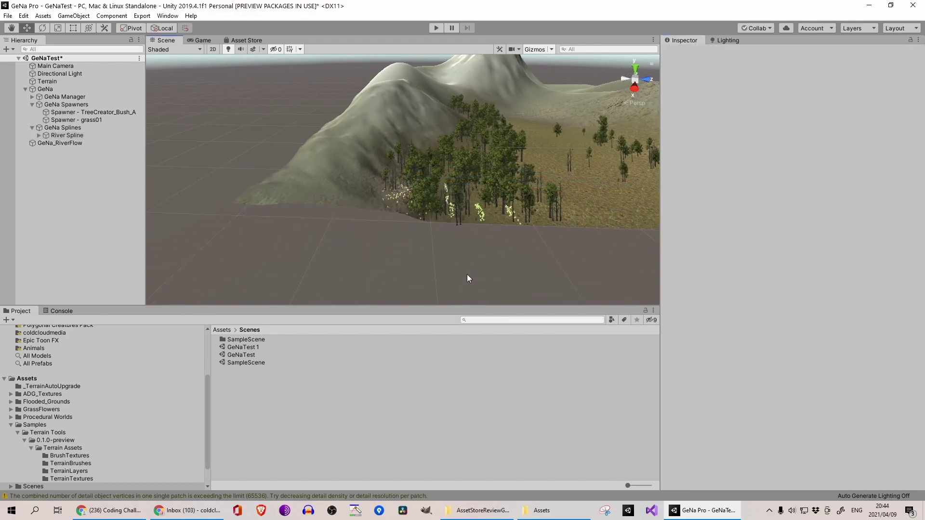
scroll(466, 274, "up", 4)
middle_click_drag(470, 269, 303, 272)
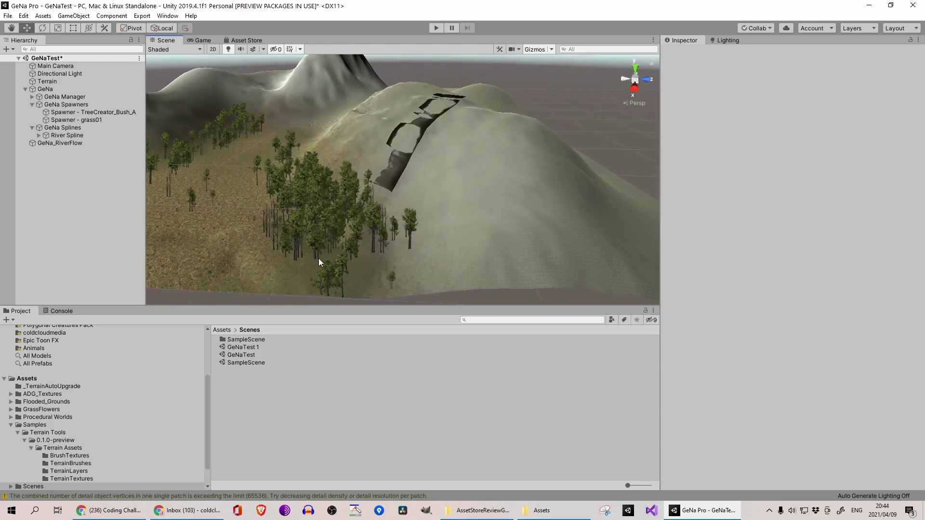
- Set the Carve extension's height offset on the River Spline to -20
left_click(107, 143)
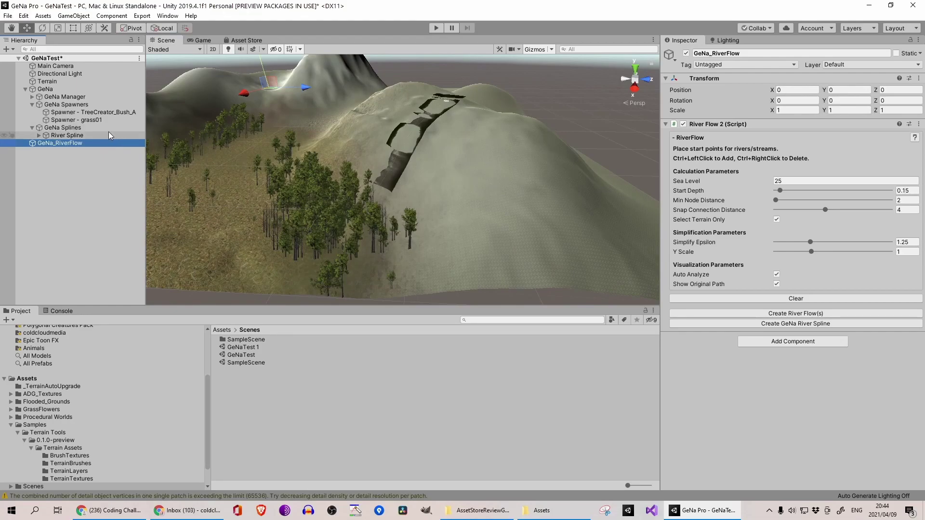
left_click(108, 136)
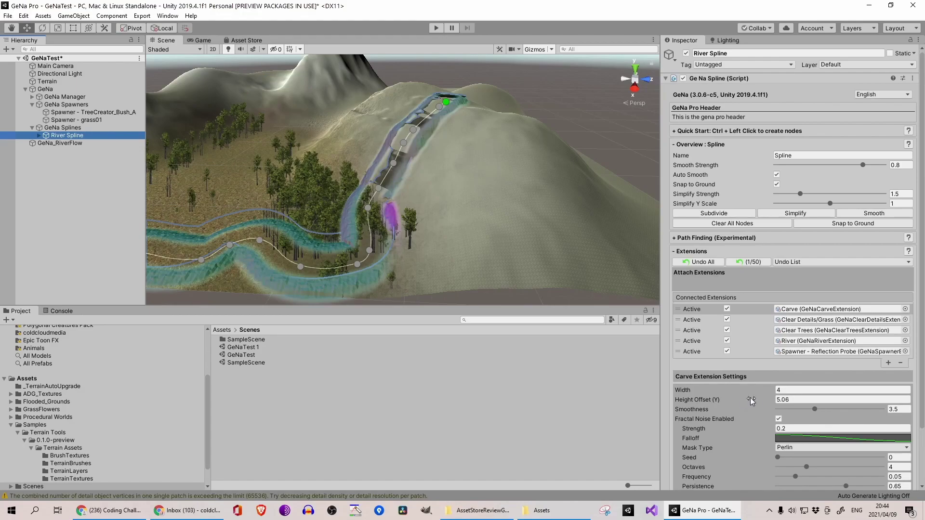
left_click(800, 400)
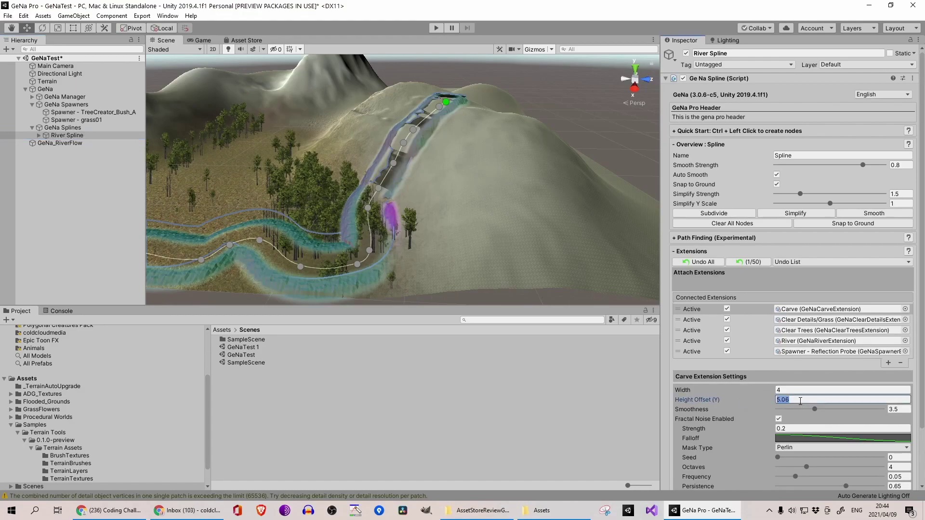
type("-20")
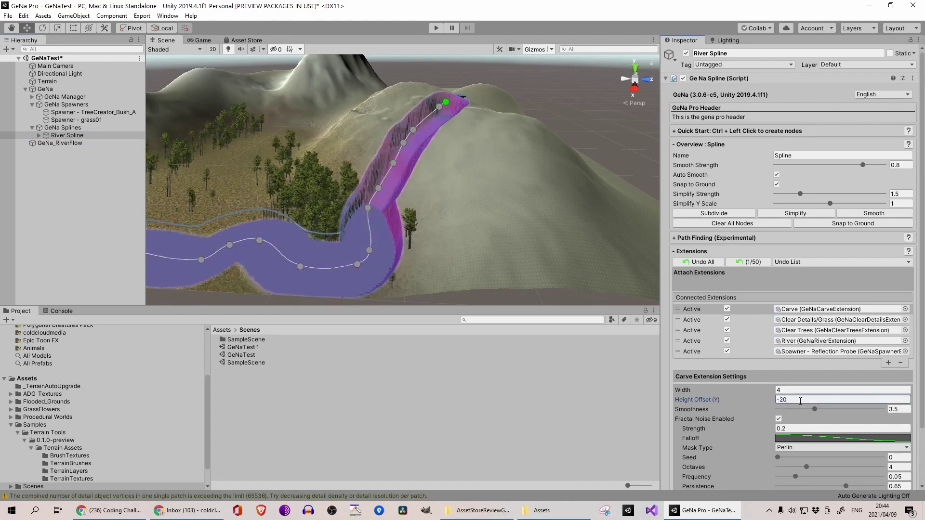
left_click(398, 384)
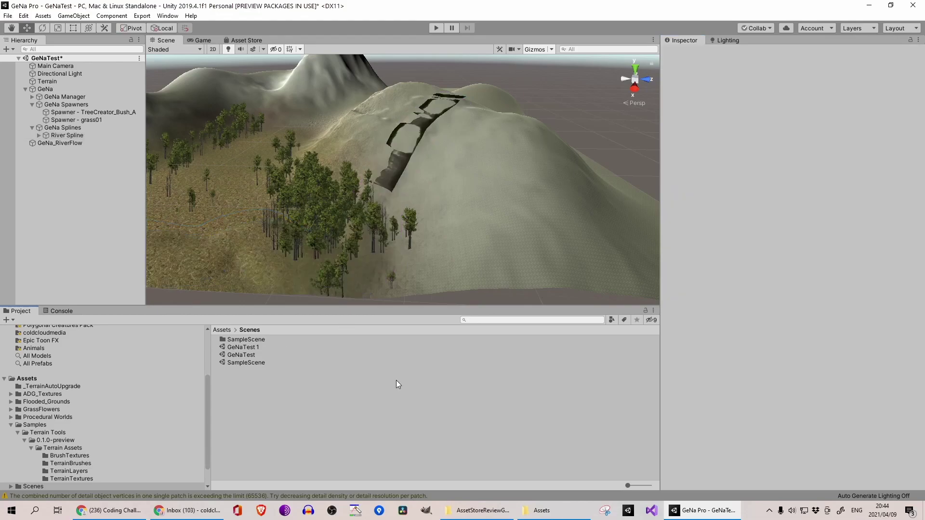
- Carve the terrain along the river spline and inspect the channel on the slope and across the plain
middle_click_drag(401, 267, 471, 263)
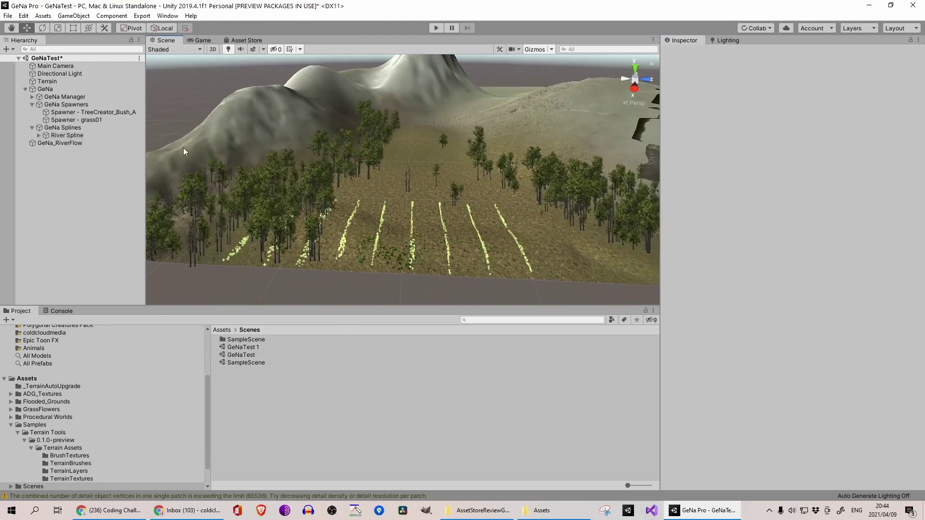
left_click(87, 135)
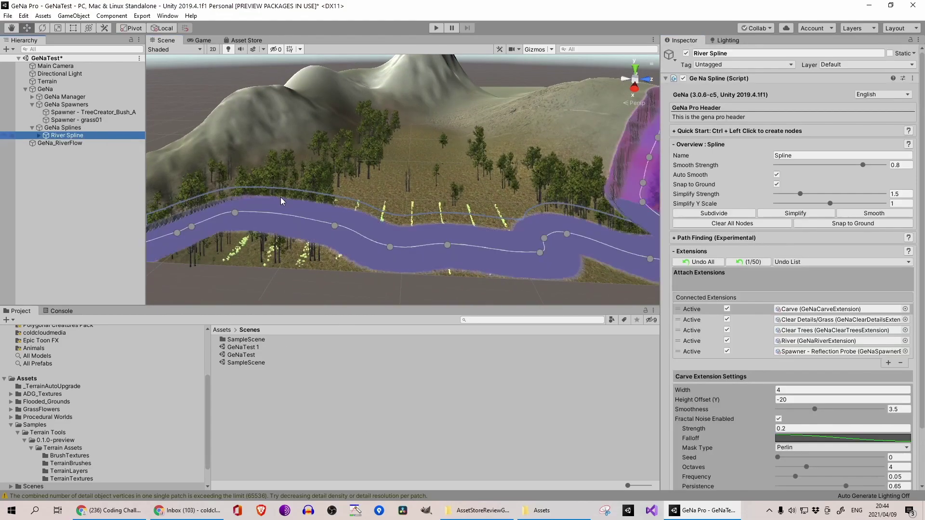
scroll(680, 343, "down", 3)
left_click(736, 464)
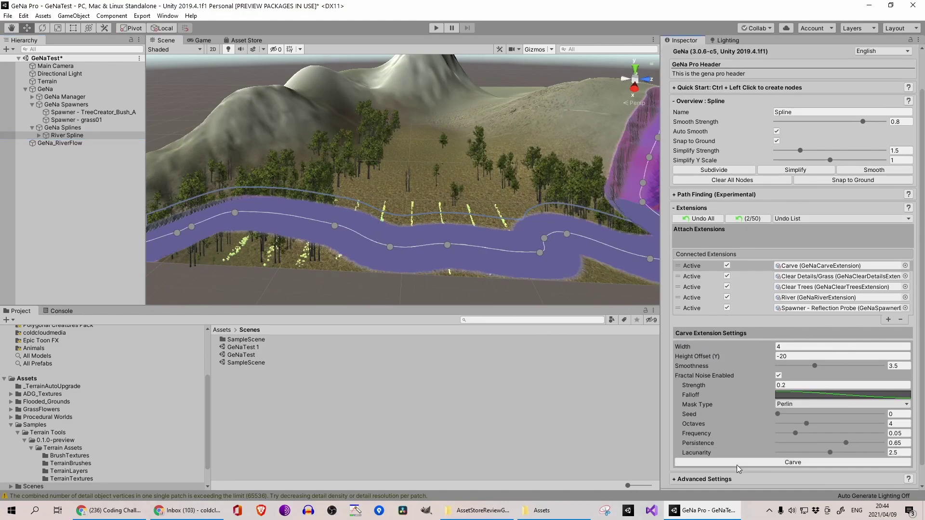
scroll(417, 264, "down", 3)
middle_click_drag(553, 263, 262, 252)
scroll(701, 336, "down", 1)
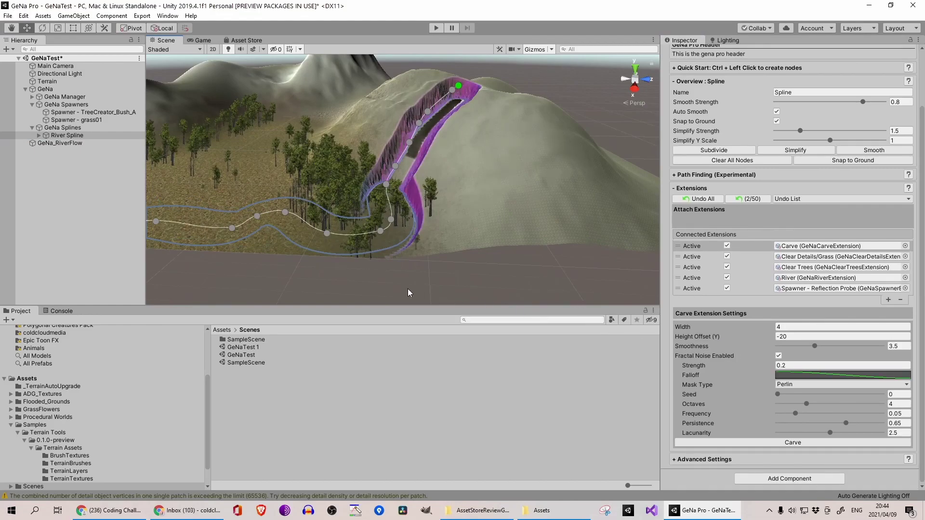
middle_click_drag(334, 261, 459, 259)
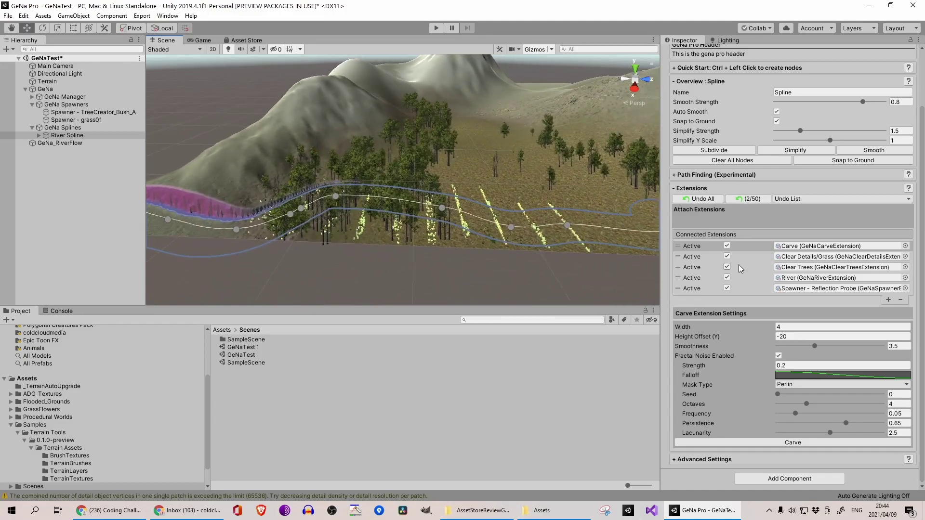
- Clear the grass details and the trees along the river spline, using each clearing extension's width of 2
left_click(697, 280)
left_click(691, 261)
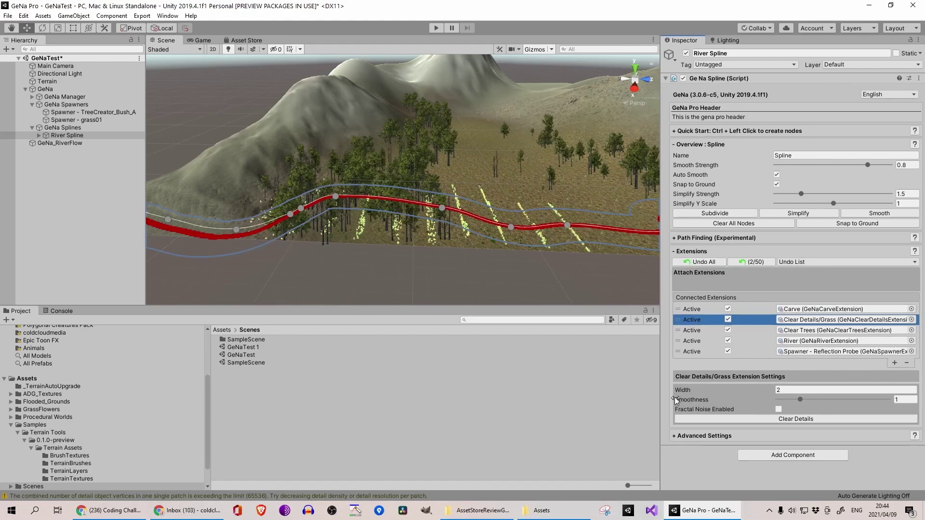
left_click(820, 418)
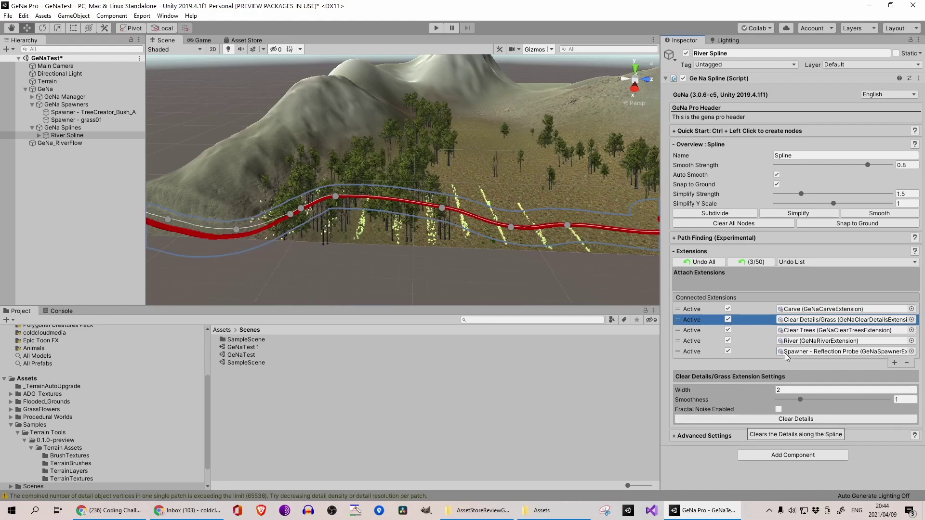
left_click(750, 334)
left_click(788, 420)
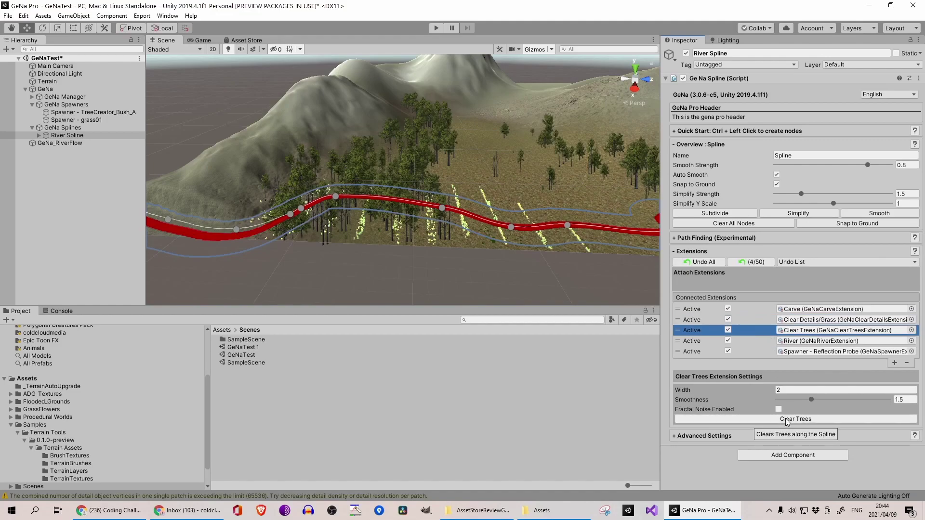
- Clear the trees along the spline at width 17.49 and the grass details at width 19.59
left_click_drag(686, 392, 1, 392)
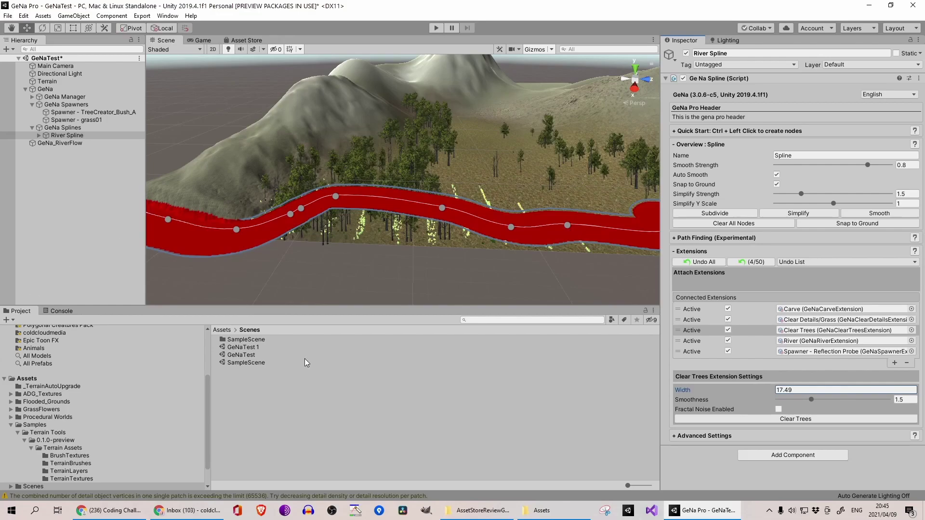
left_click(730, 420)
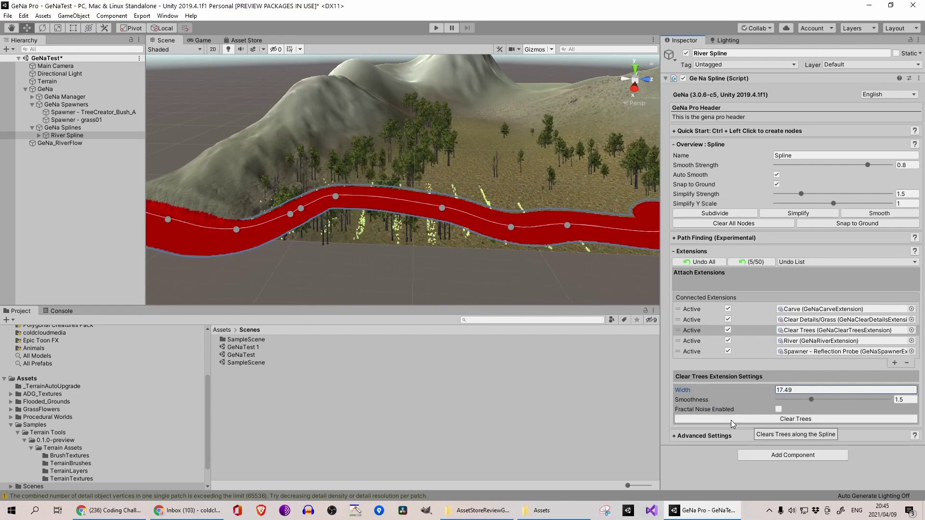
left_click(758, 320)
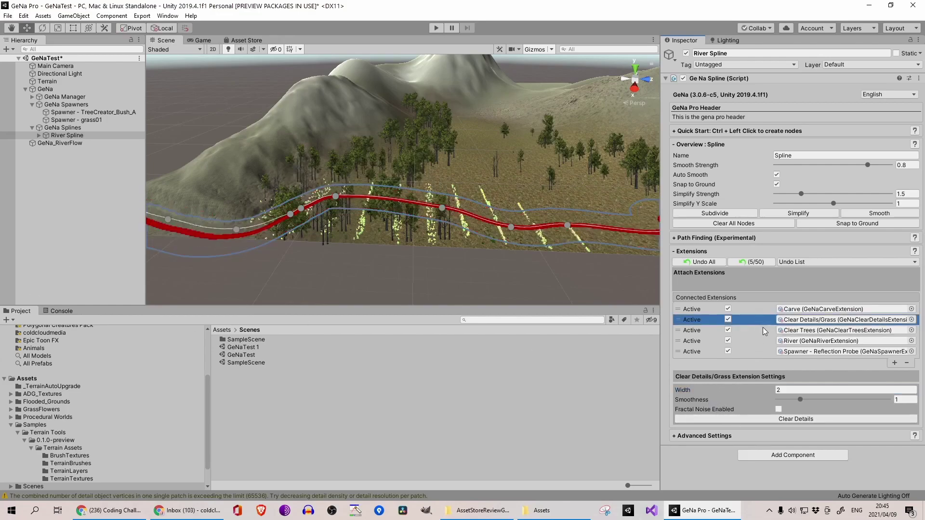
left_click_drag(724, 388, 2, 392)
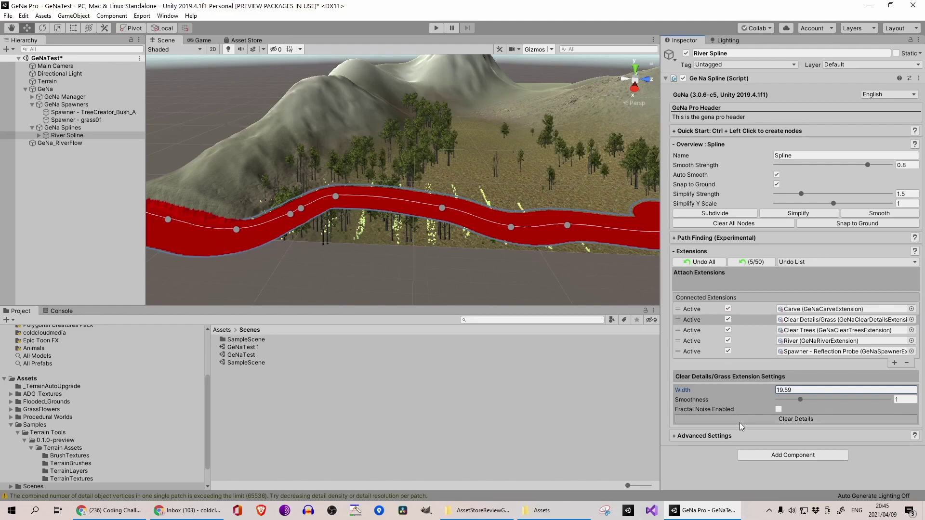
- Set the River extension's sea level to 0 and inspect the river surface along the plain
left_click(706, 343)
scroll(670, 318, "down", 5)
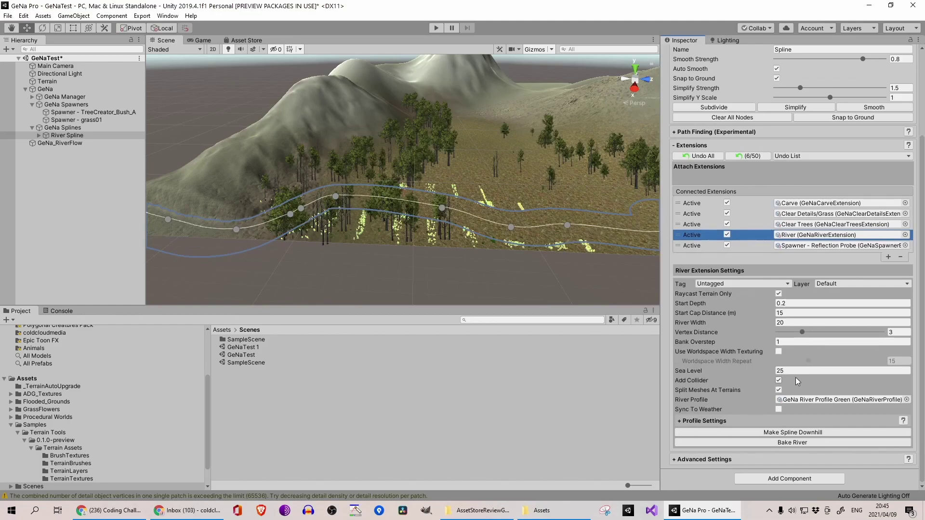
left_click(799, 370)
type("0")
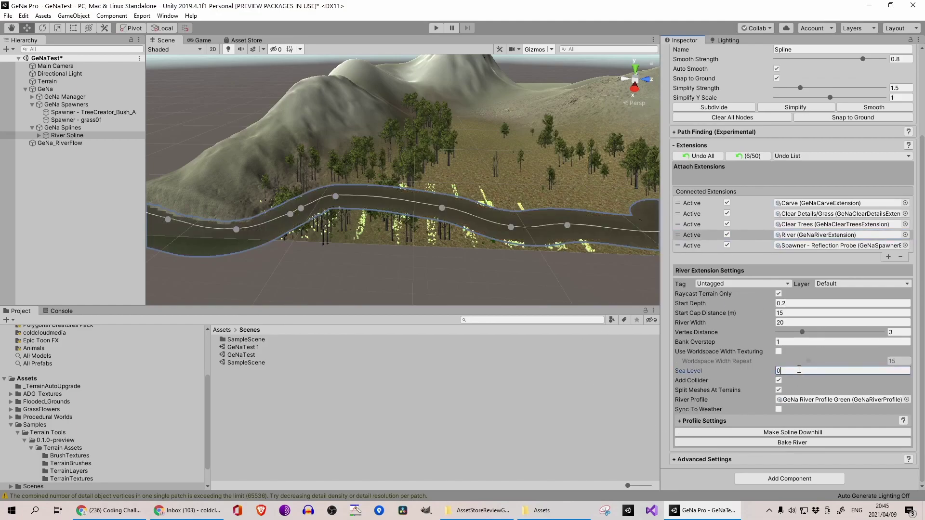
scroll(336, 247, "down", 3)
mouse_move(417, 244)
middle_mouse_down()
mouse_move(305, 226)
mouse_move(429, 252)
mouse_move(428, 239)
middle_mouse_up()
scroll(311, 224, "up", 5)
scroll(428, 243, "down", 5)
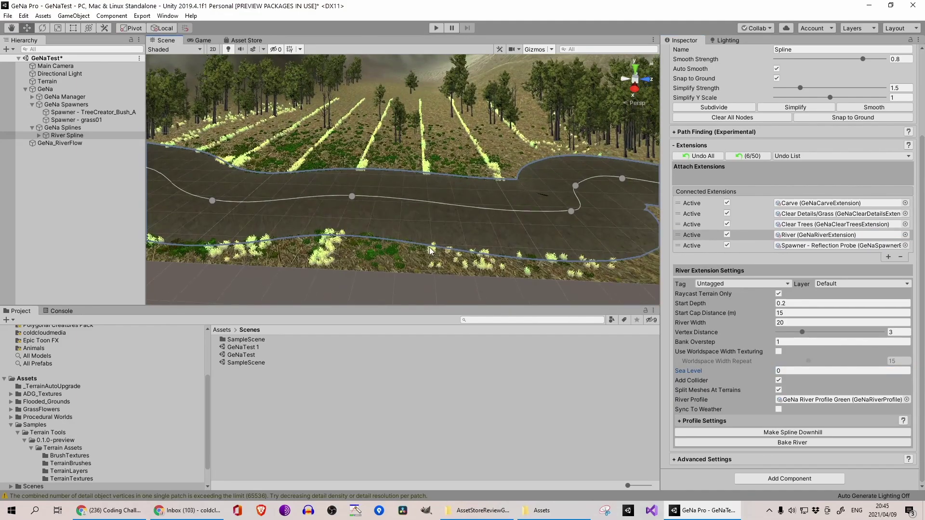
middle_click_drag(362, 237, 433, 221)
scroll(428, 210, "up", 5)
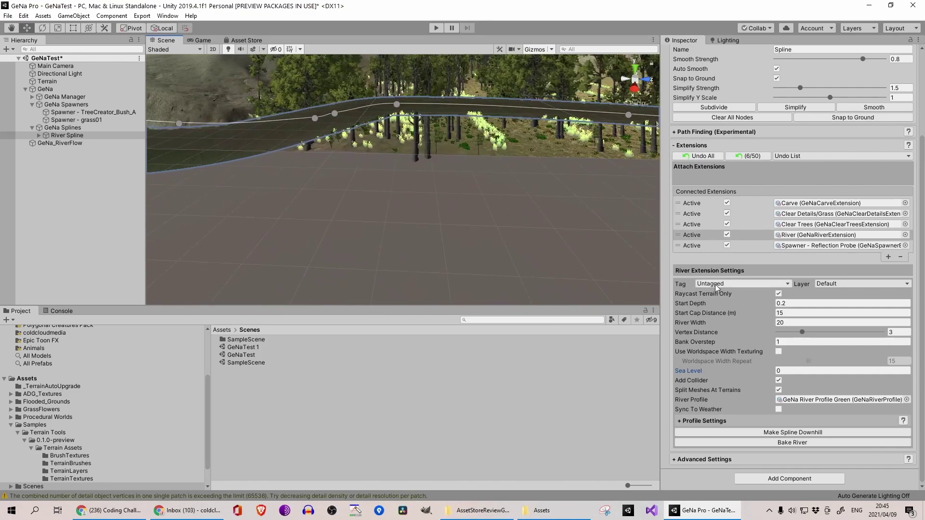
- Set the river's start depth to 0.05 and inspect the water from the plain up to the slope
mouse_move(715, 305)
left_click_drag(697, 305, 546, 304)
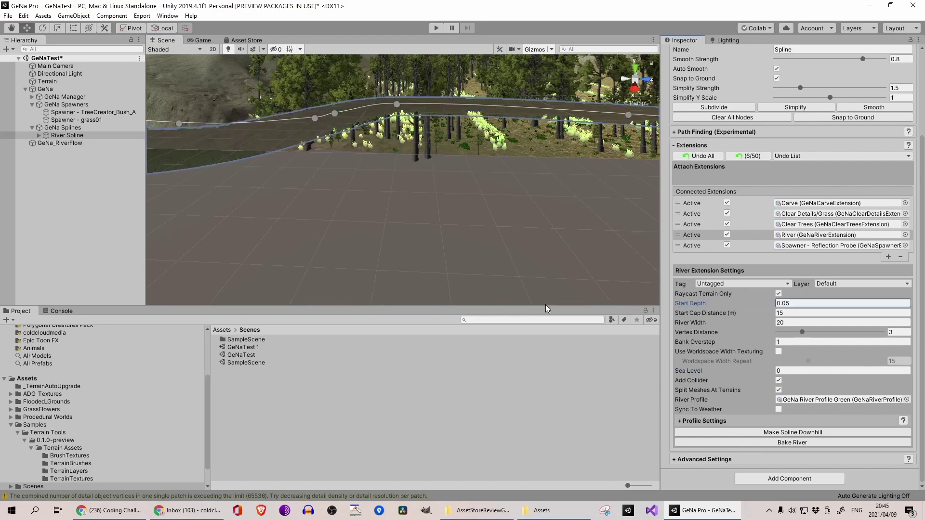
left_click(794, 301)
type("0.05")
scroll(452, 152, "up", 1)
scroll(453, 153, "down", 5)
middle_click_drag(462, 167, 331, 191)
scroll(517, 176, "up", 3)
middle_click_drag(530, 175, 463, 187)
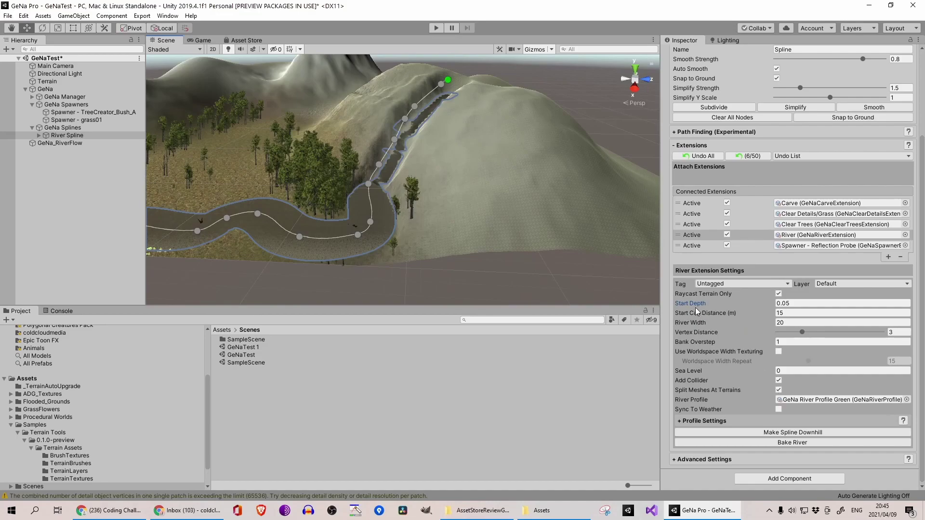
- Narrow the river width to 10.89 and check the water where it leaves the slope
left_click_drag(693, 324, 551, 320)
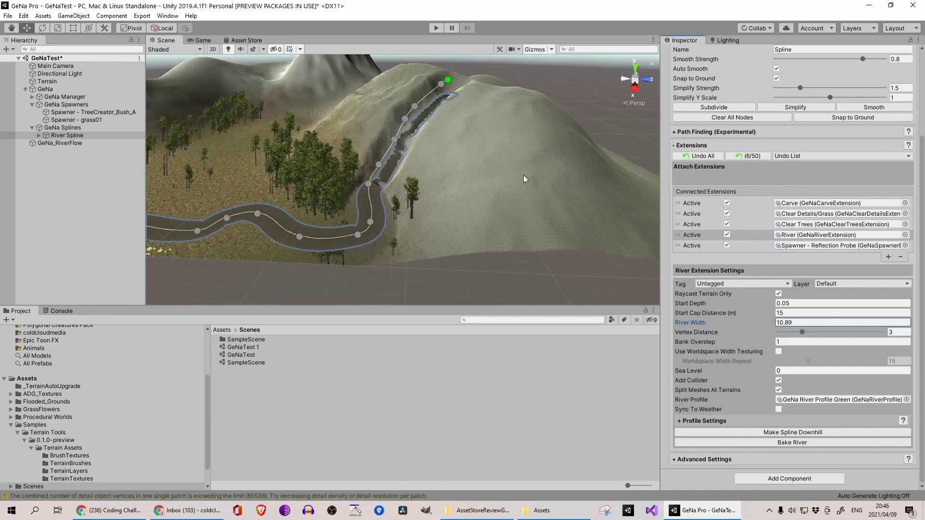
scroll(524, 174, "up", 6)
scroll(523, 175, "down", 3)
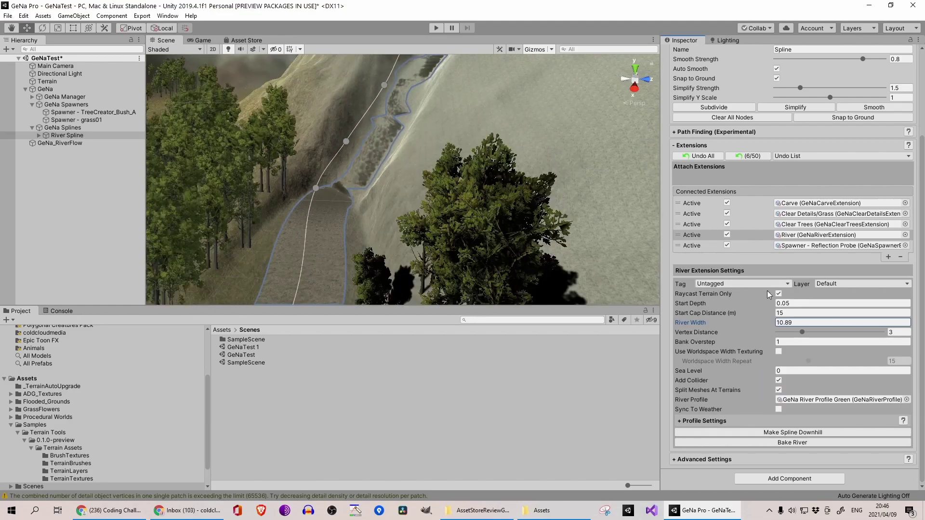
- Try a river start depth of 10.9 and view the water level from the side of the terrain
left_click_drag(693, 307, 734, 311)
scroll(516, 175, "down", 10)
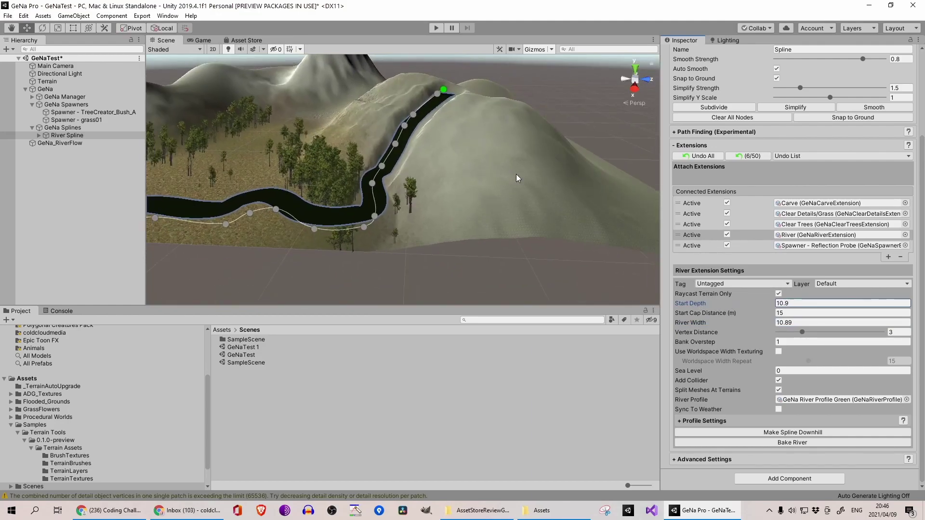
left_click(493, 174)
left_click_drag(462, 177, 357, 155, "alt")
right_click_drag(357, 155, 341, 146)
middle_click_drag(467, 195, 436, 146)
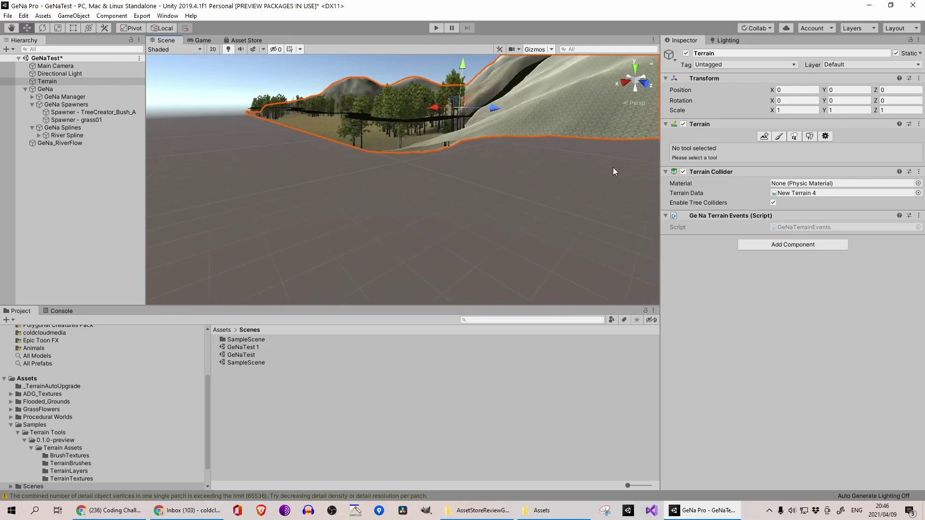
- Reselect the River Spline, reduce its start depth to 1.87 and look closely at the bend below the slope
left_click(102, 134)
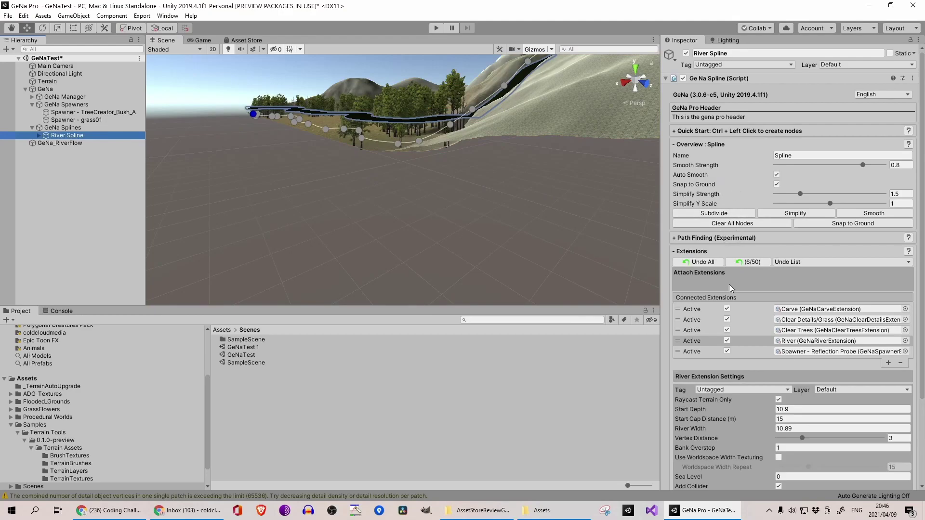
scroll(730, 286, "down", 4)
left_click_drag(702, 304, 556, 298)
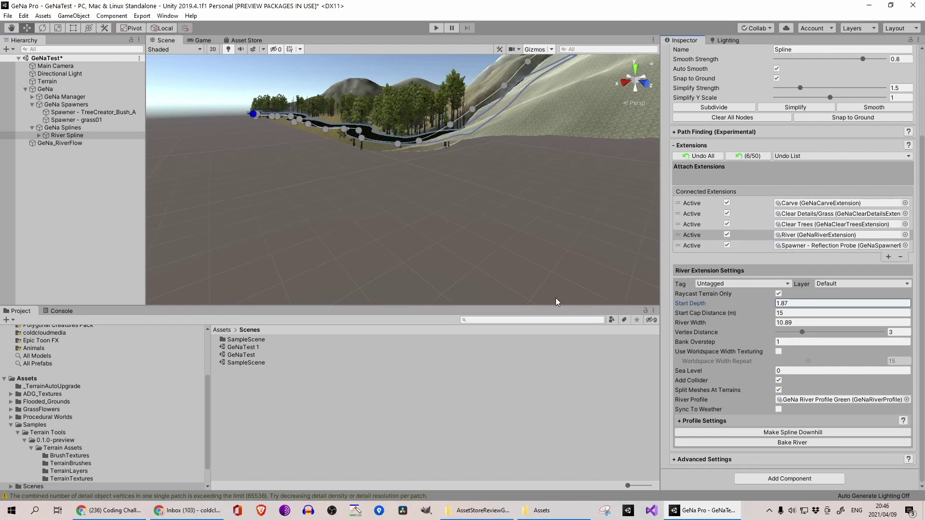
right_click_drag(487, 214, 571, 265)
right_click_drag(407, 220, 522, 231)
scroll(459, 184, "up", 15)
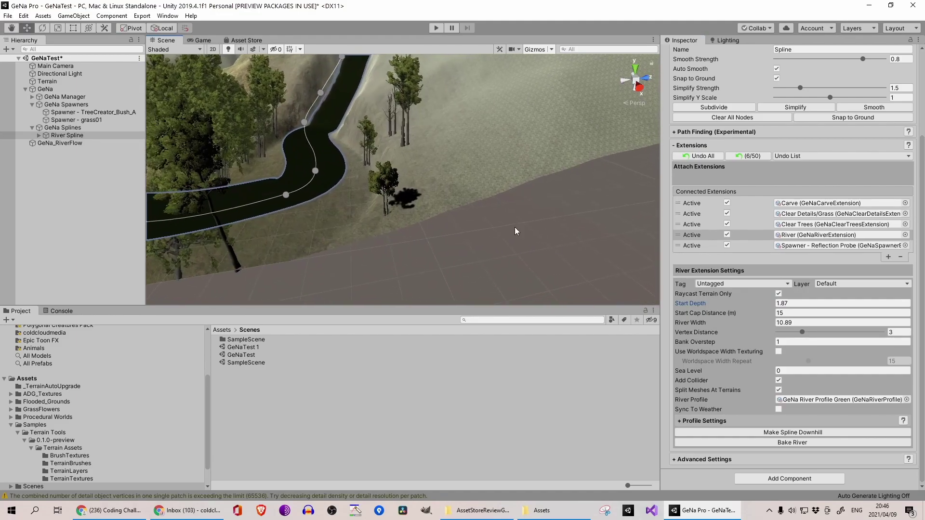
- Set the river's start depth to 0.44 and inspect the river along the grass rows on the plain
left_click_drag(692, 306, 682, 302)
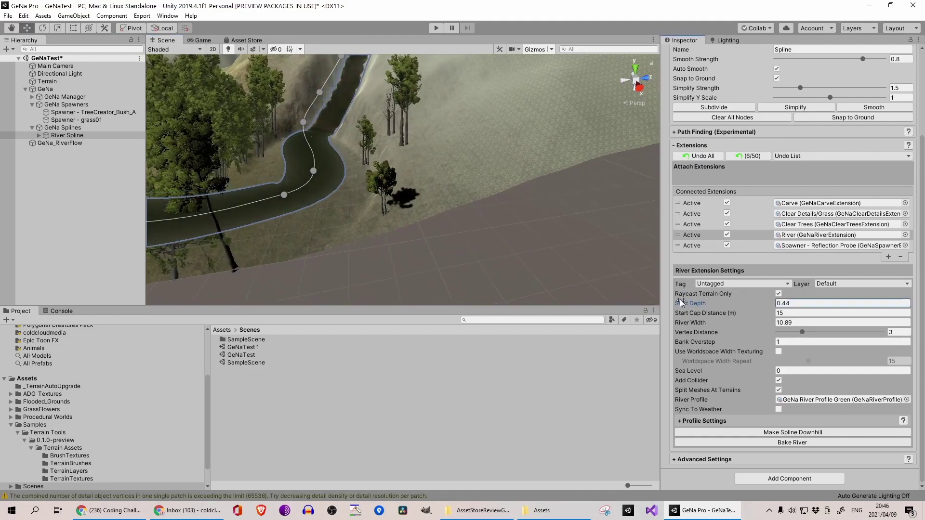
scroll(501, 180, "down", 10)
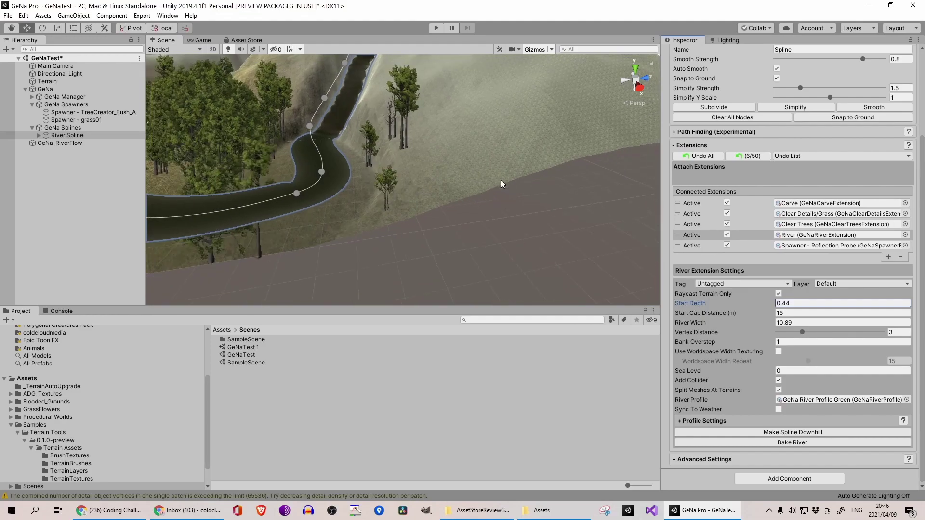
scroll(491, 177, "down", 1)
middle_click_drag(465, 182, 670, 123)
scroll(553, 152, "up", 3)
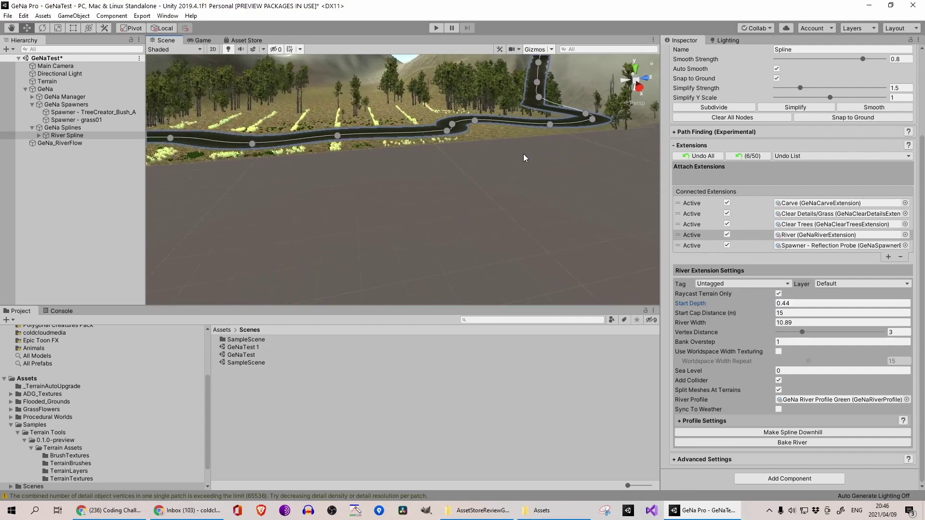
middle_click_drag(373, 180, 498, 178)
scroll(499, 177, "up", 2)
scroll(498, 177, "up", 2)
middle_click_drag(468, 222, 402, 304)
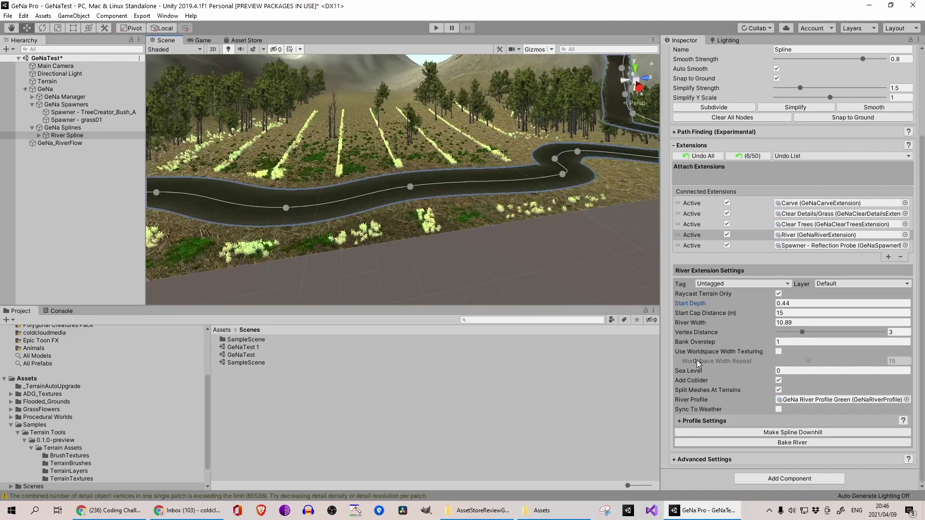
- Spawn reflection probes along the river spline with the Reflection Probe extension and decline baking the spawner
left_click(704, 244)
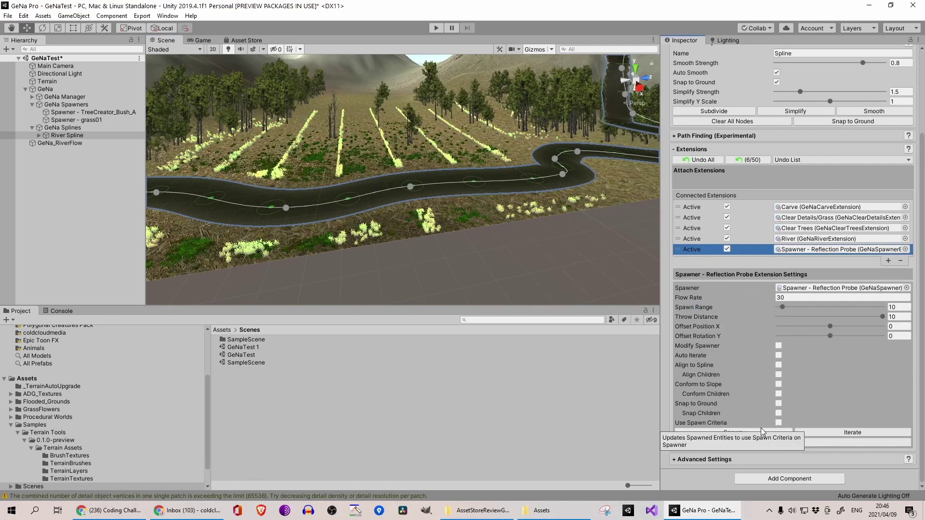
left_click(774, 434)
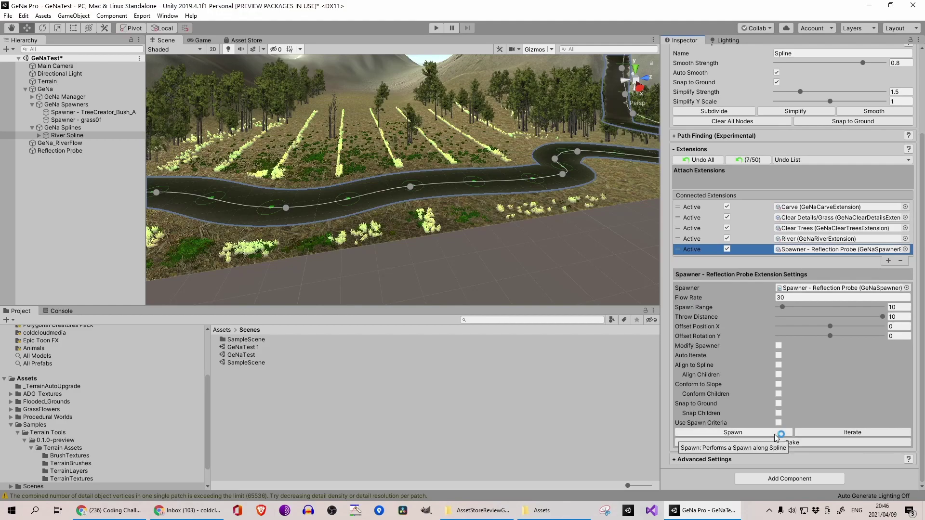
left_click(813, 443)
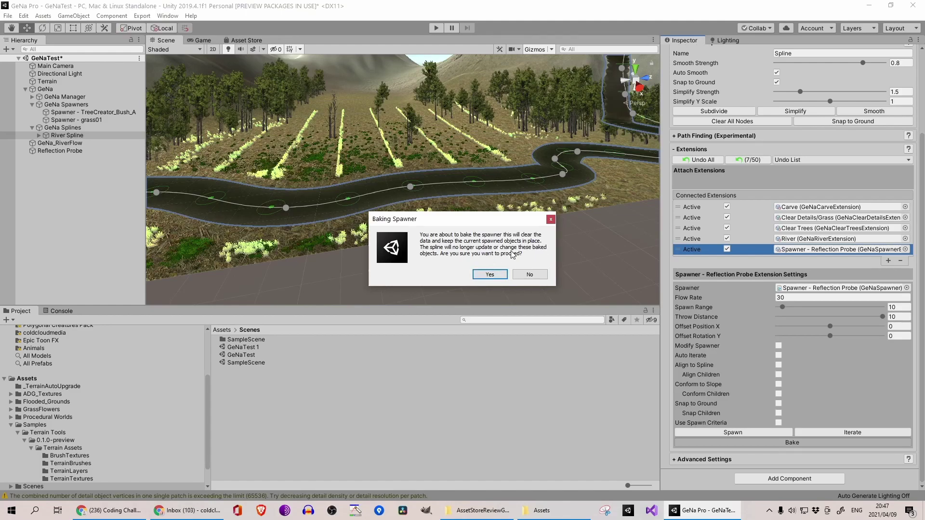
left_click(535, 276)
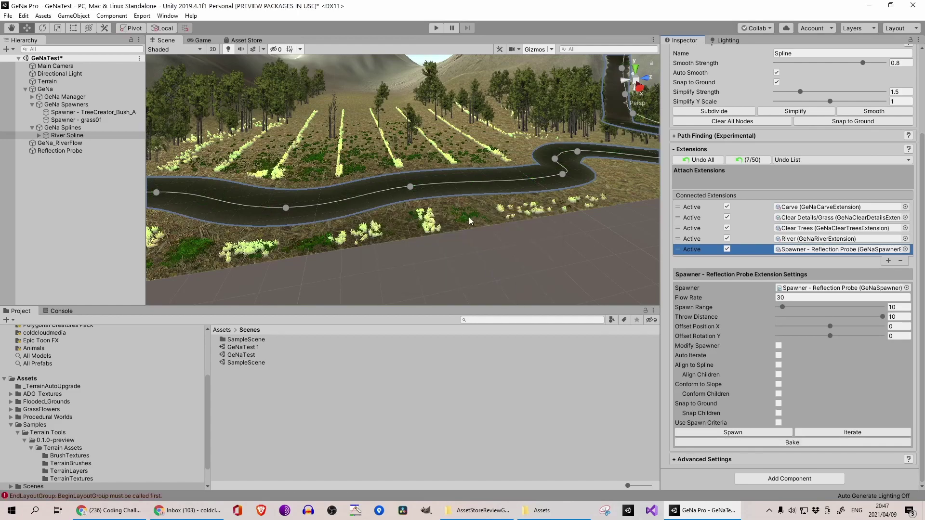
- Bake the river from the River extension settings and accept the bake
scroll(470, 220, "up", 6)
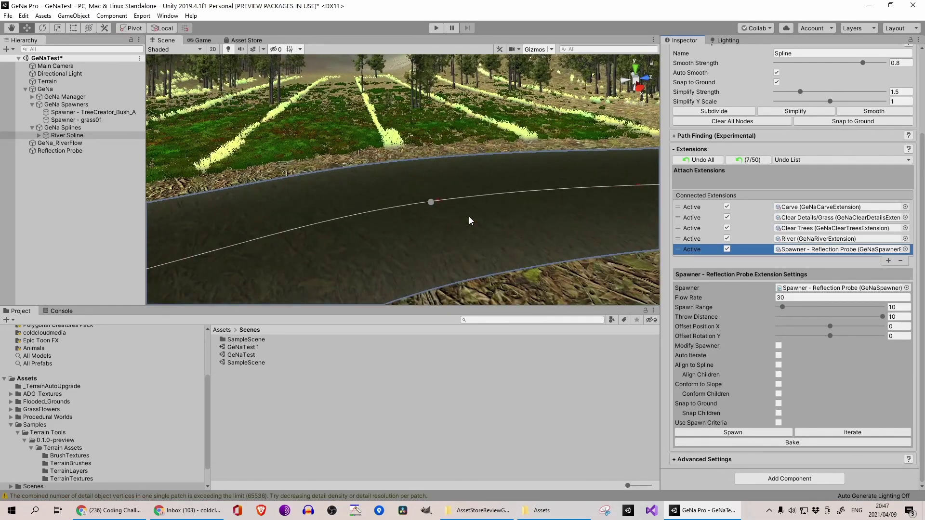
left_click(753, 239)
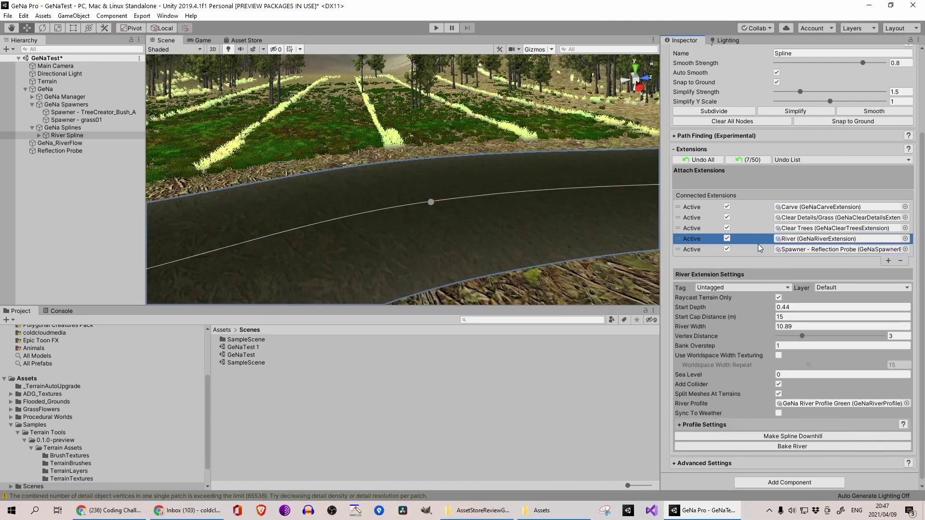
left_click(802, 447)
left_click(482, 274)
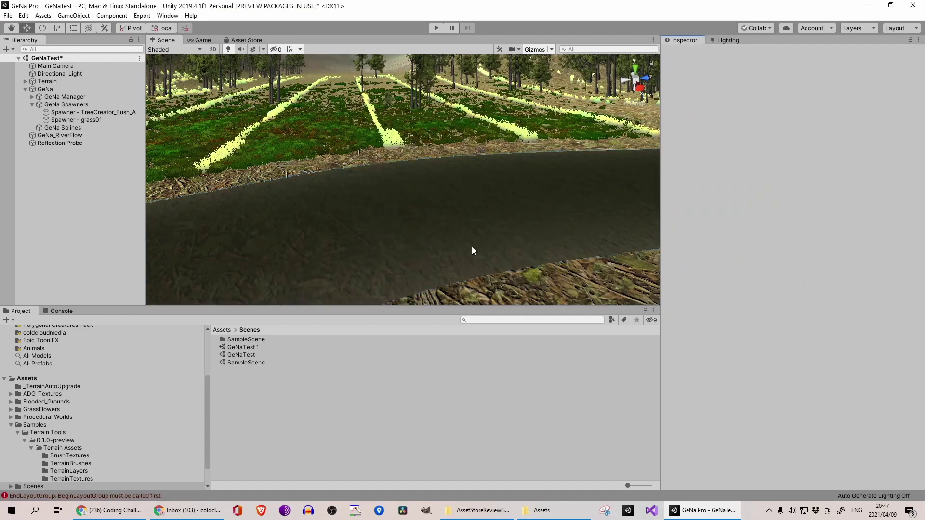
- Start play mode and return to the Scene view with the baked river in sight
scroll(467, 239, "down", 5)
right_click_drag(442, 238, 491, 231)
middle_click_drag(416, 253, 517, 161)
middle_click_drag(409, 280, 394, 195)
left_click(436, 28)
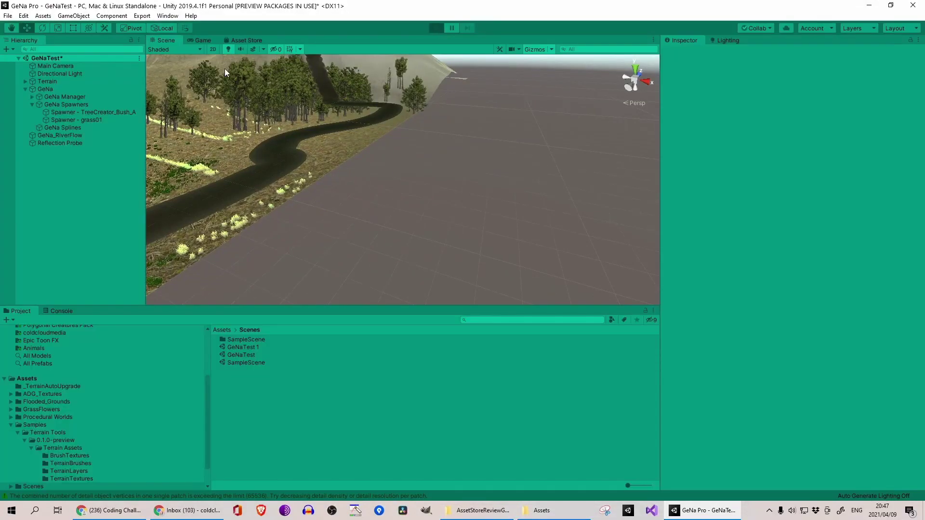
left_click(163, 40)
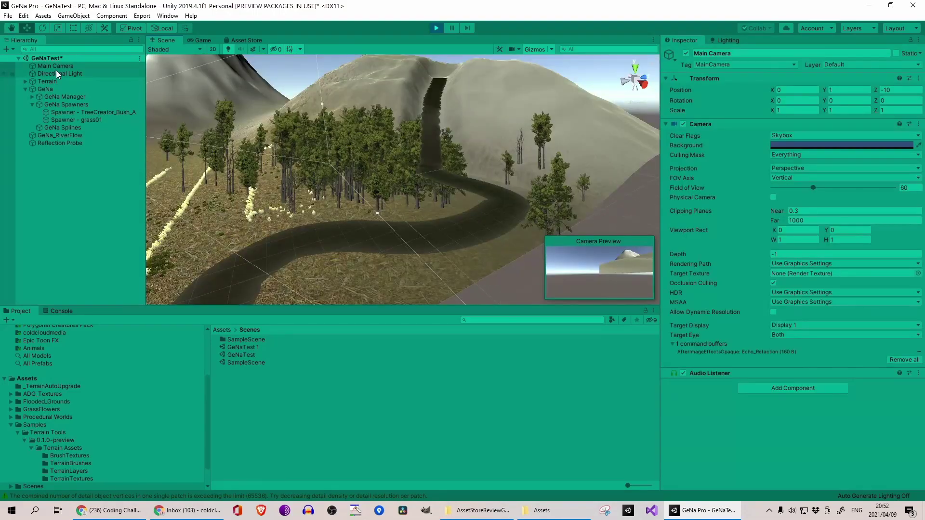
- Align the Main Camera with the current scene view and show its picture in the Game view
left_click(59, 68)
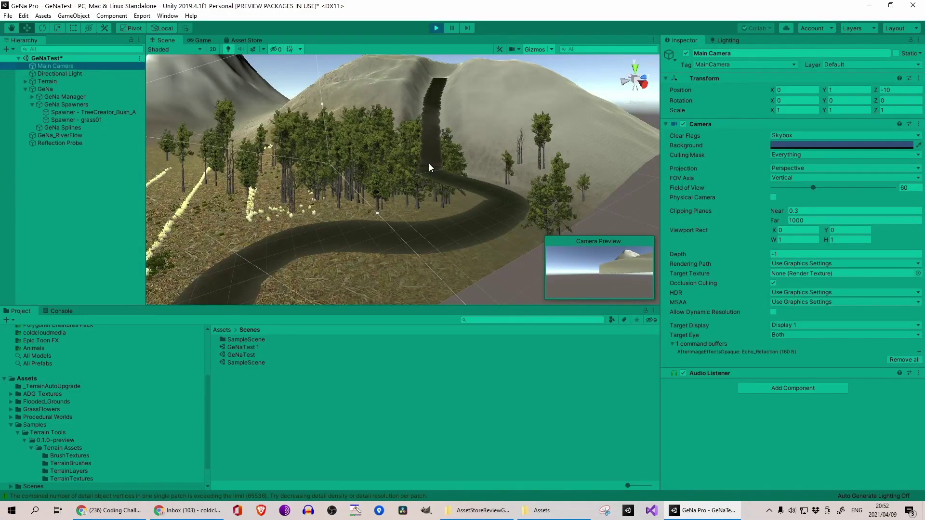
key("ctrl+shift+f")
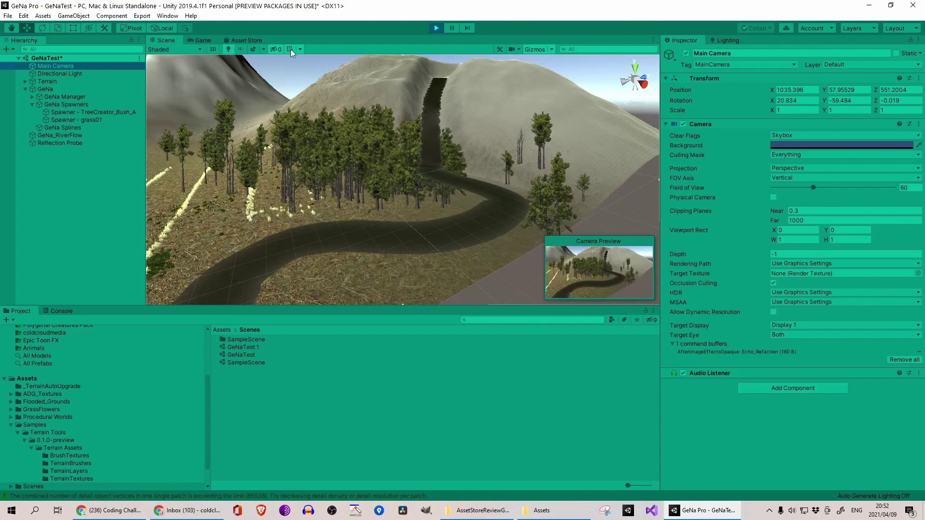
left_click(202, 40)
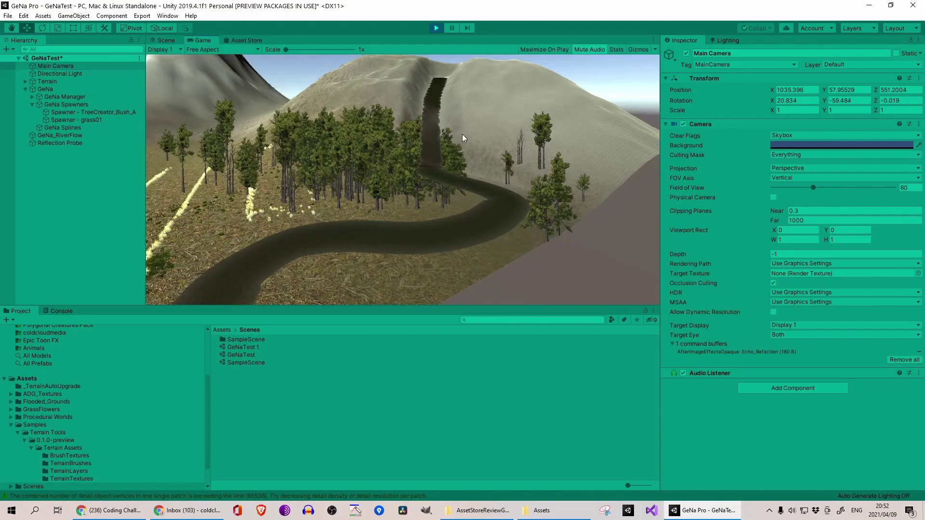
- Inspect the baked river, the slope it descends and the surrounding trees in the Scene view while playing
left_click(166, 41)
right_click_drag(209, 117, 294, 134)
middle_click_drag(629, 160, 227, 499)
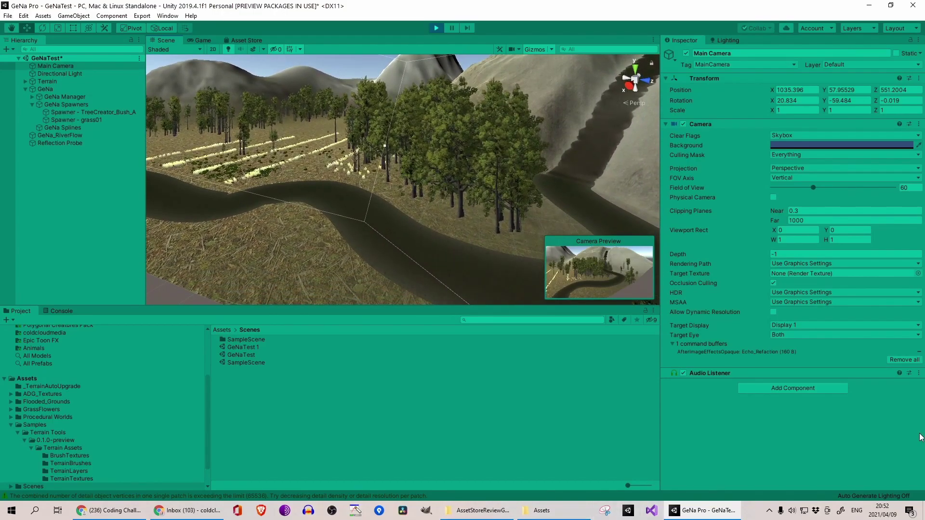
middle_click_drag(518, 134, 293, 217)
right_click_drag(271, 166, 259, 198)
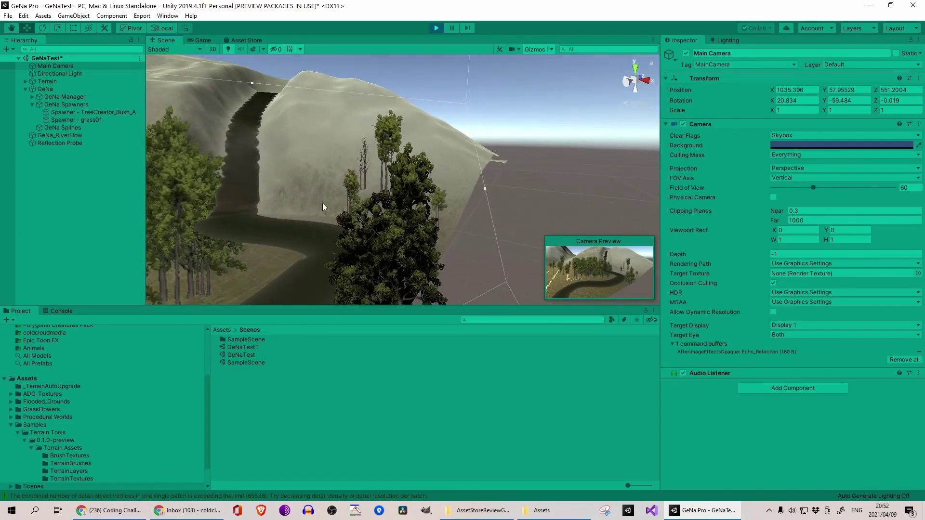
middle_click_drag(231, 186, 733, 203)
scroll(291, 214, "down", 8)
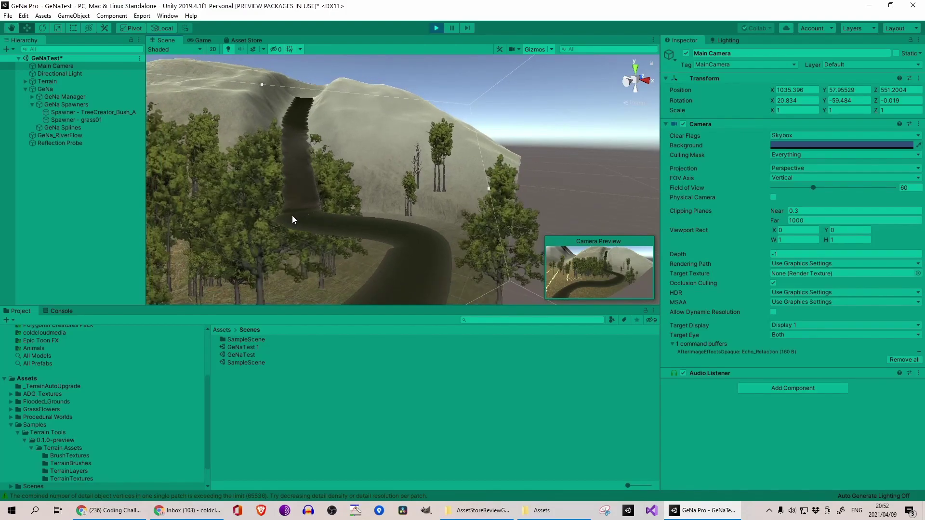
scroll(289, 222, "down", 4)
middle_click_drag(285, 230, 268, 204)
left_click_drag(391, 233, 193, 226, "alt")
middle_click_drag(538, 224, 430, 259)
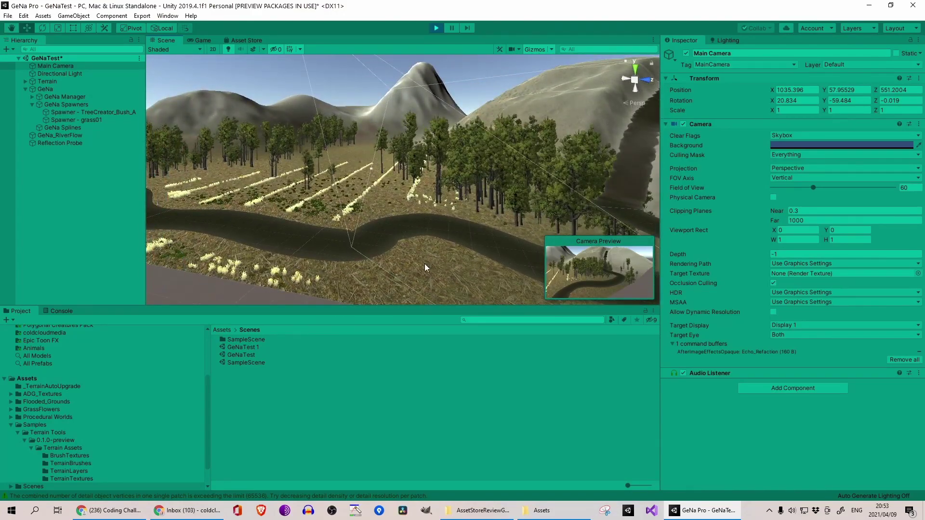
left_click_drag(293, 235, 372, 216, "alt")
scroll(373, 212, "up", 3)
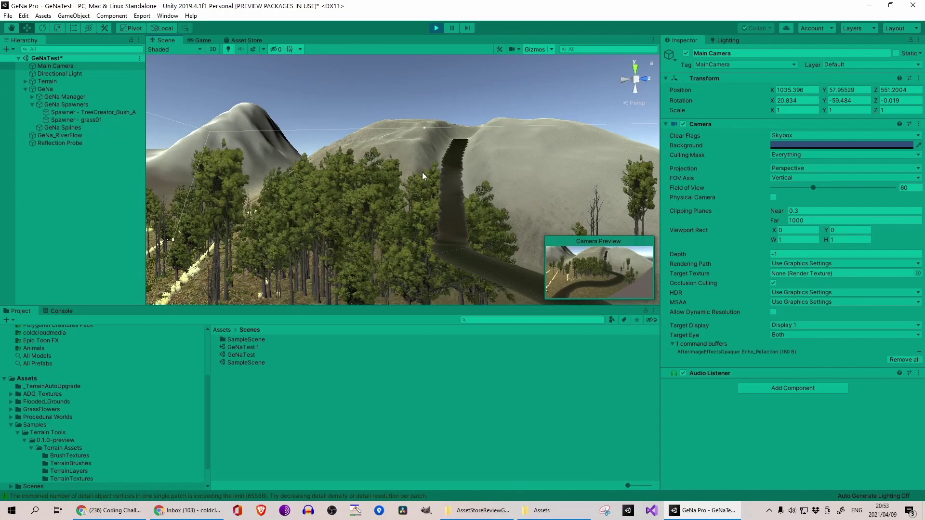
scroll(392, 216, "down", 5)
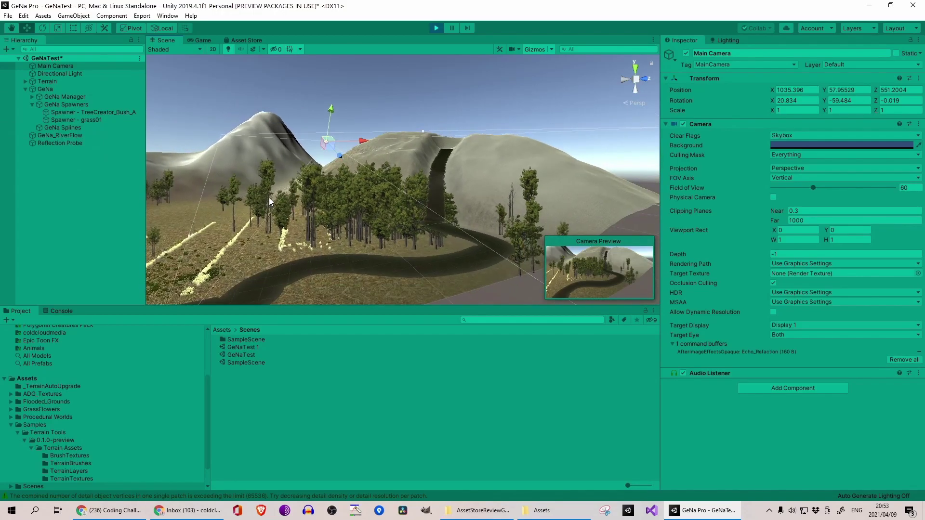
- Set the Terrain's Billboard Start distance to 293 in its tree and detail settings
left_click(47, 81)
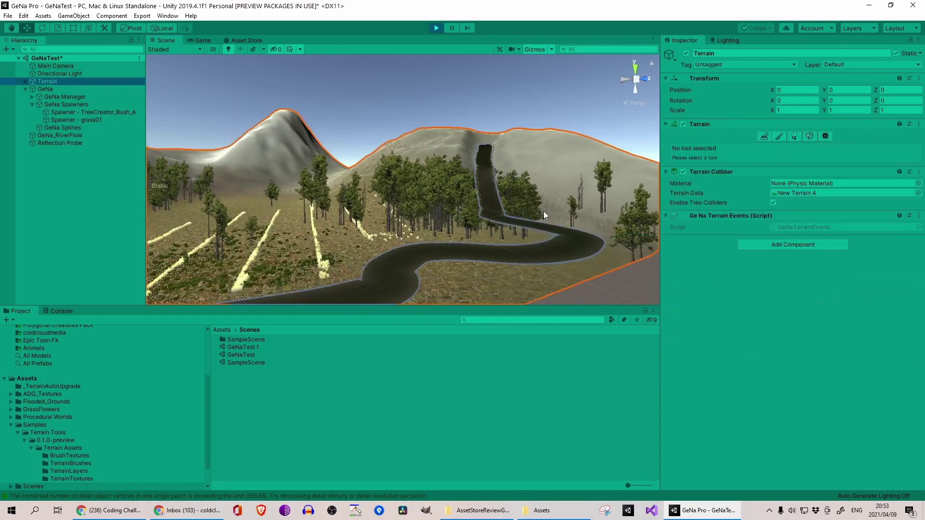
left_click(825, 136)
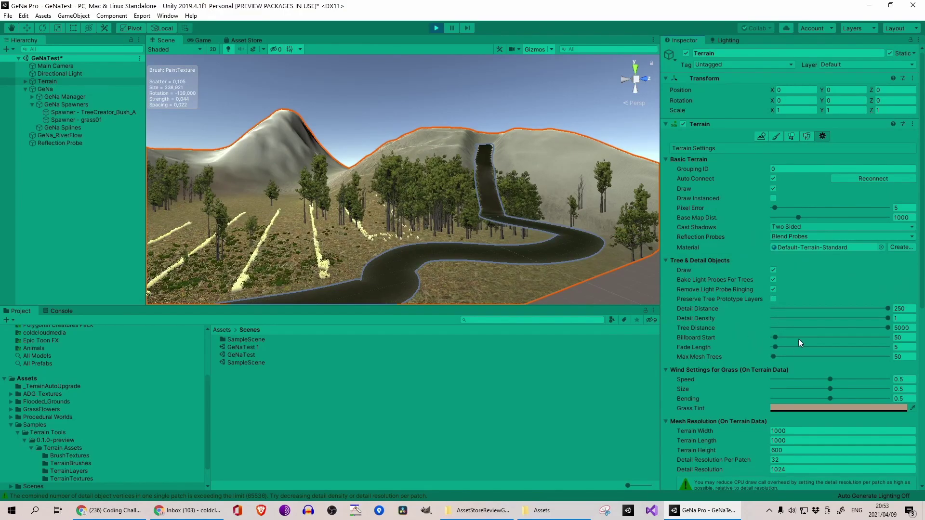
left_click_drag(774, 337, 789, 337)
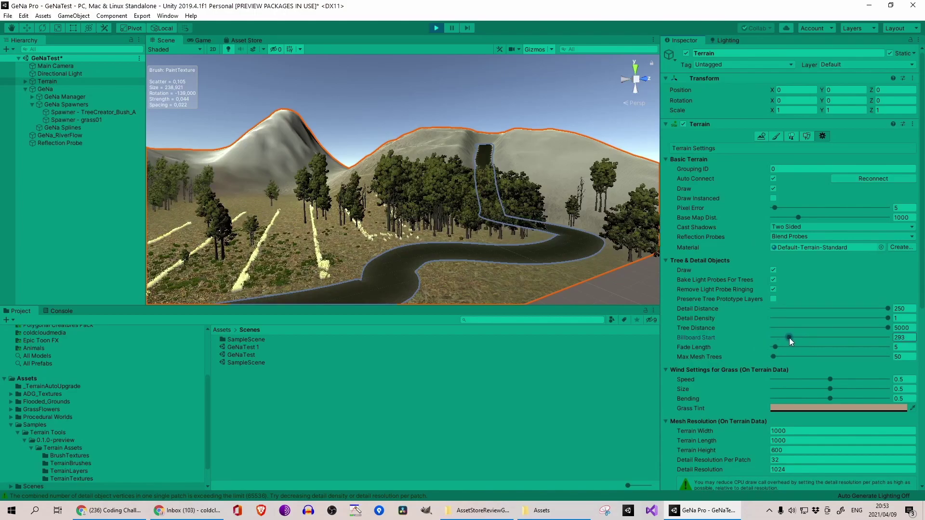
- Examine the trees, grass rows and riverbank up close from several angles, and stop play mode
scroll(471, 167, "up", 3)
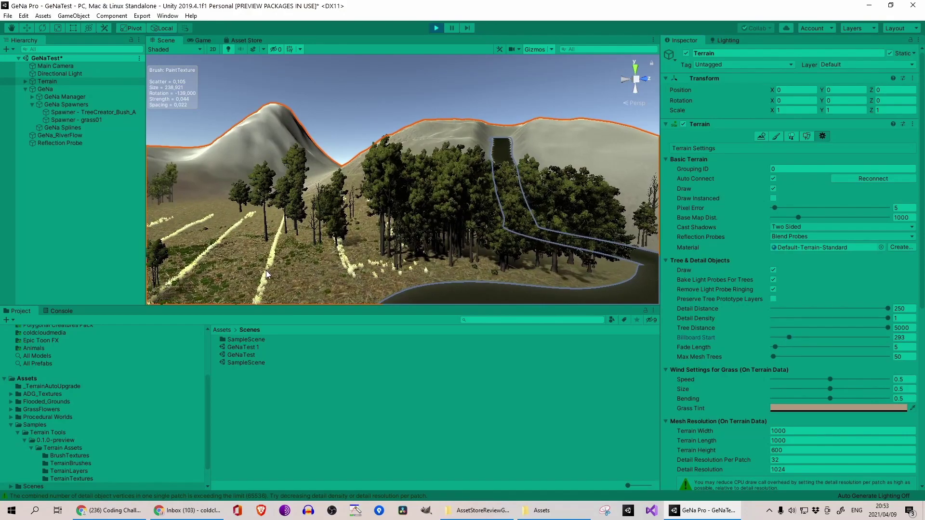
scroll(298, 265, "down", 1)
scroll(362, 222, "down", 3)
scroll(363, 222, "up", 2)
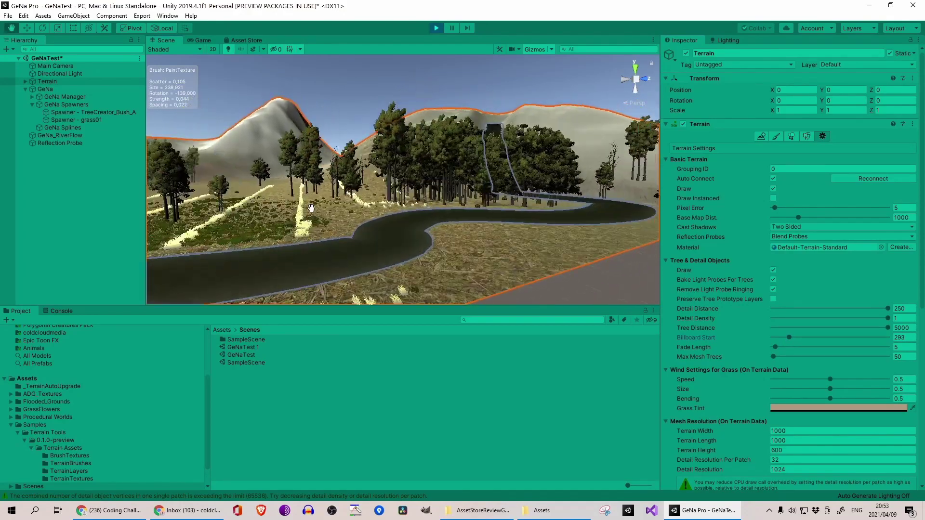
left_click(554, 291)
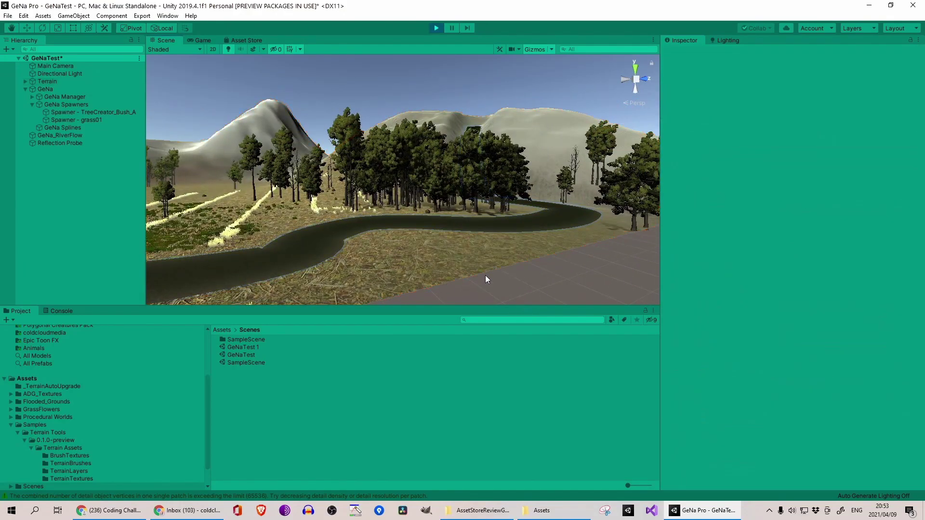
scroll(474, 272, "up", 2)
right_click_drag(474, 269, 290, 234)
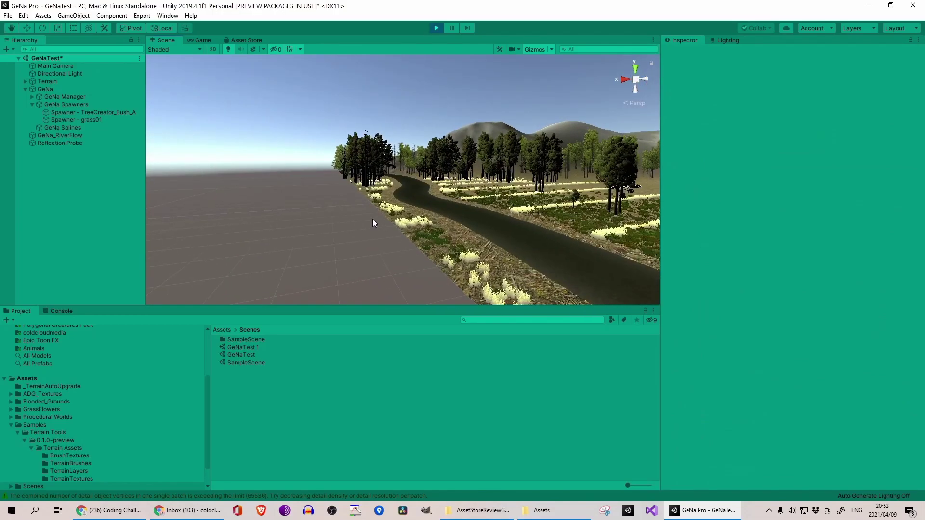
scroll(372, 219, "up", 2)
right_click_drag(397, 218, 519, 221)
scroll(516, 220, "up", 3)
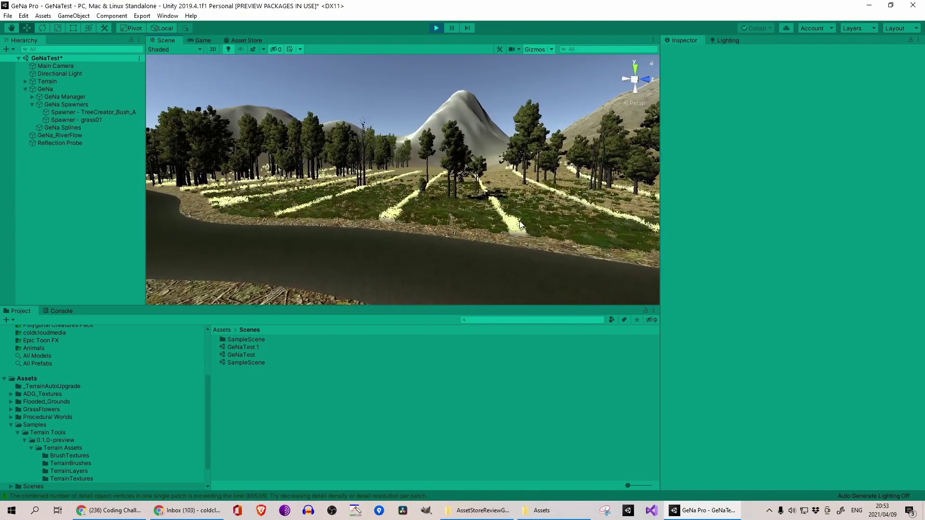
scroll(474, 208, "up", 4)
scroll(473, 208, "down", 3)
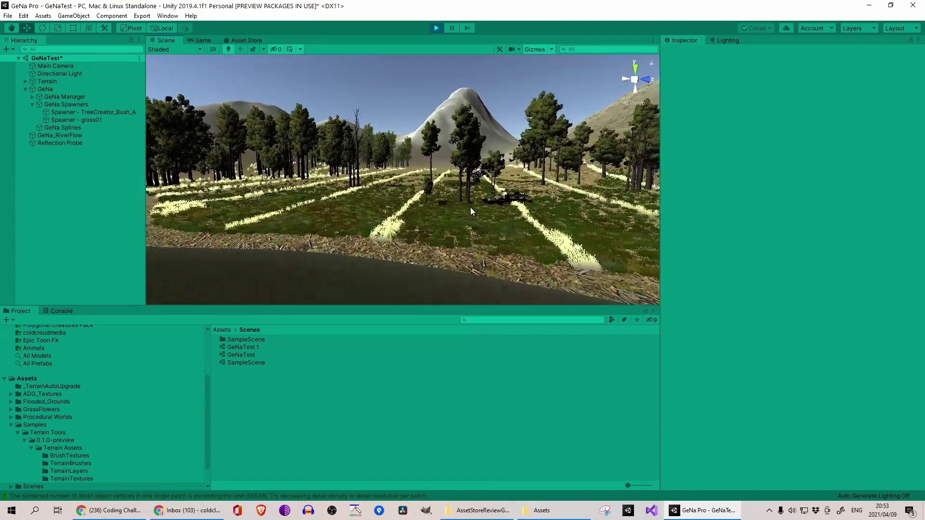
middle_click_drag(449, 249, 450, 231)
scroll(454, 207, "down", 3)
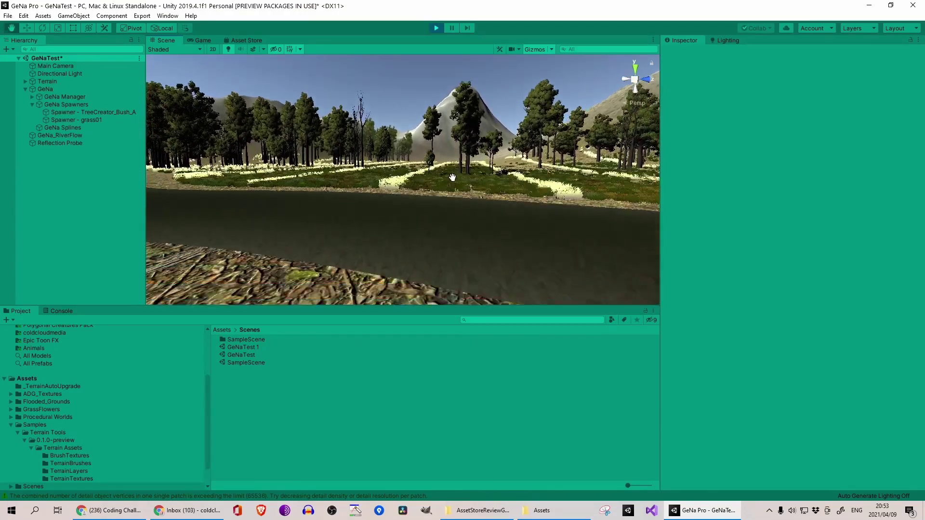
right_click_drag(473, 180, 338, 212)
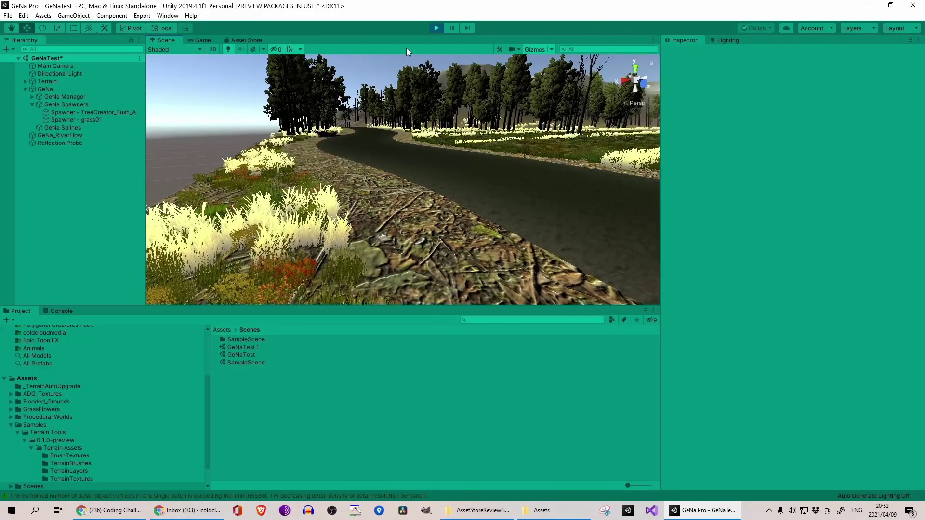
left_click(436, 29)
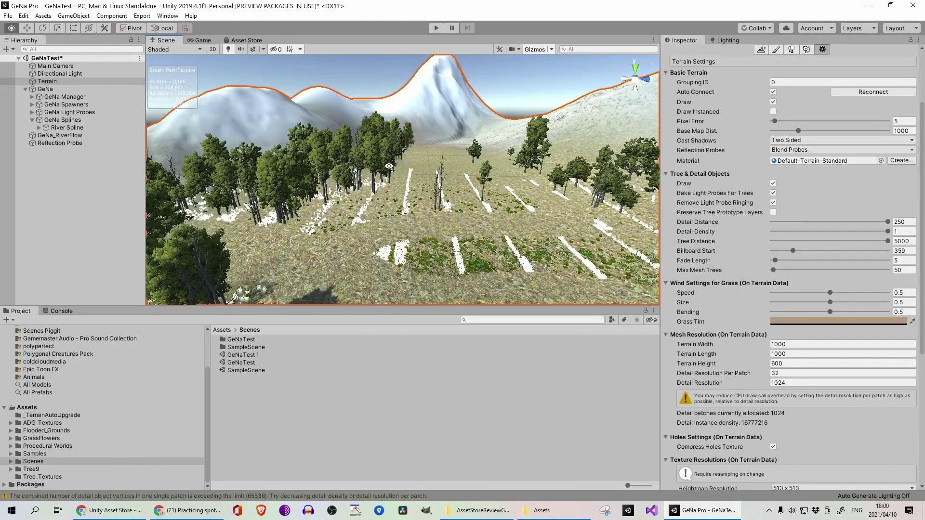
- Add a GeNa Road Spline to the scene and bring the ground at the snowy mountainside into close view
key("s")
right_click_drag(389, 166, 320, 155)
scroll(319, 155, "up", 3)
scroll(319, 155, "up", 5)
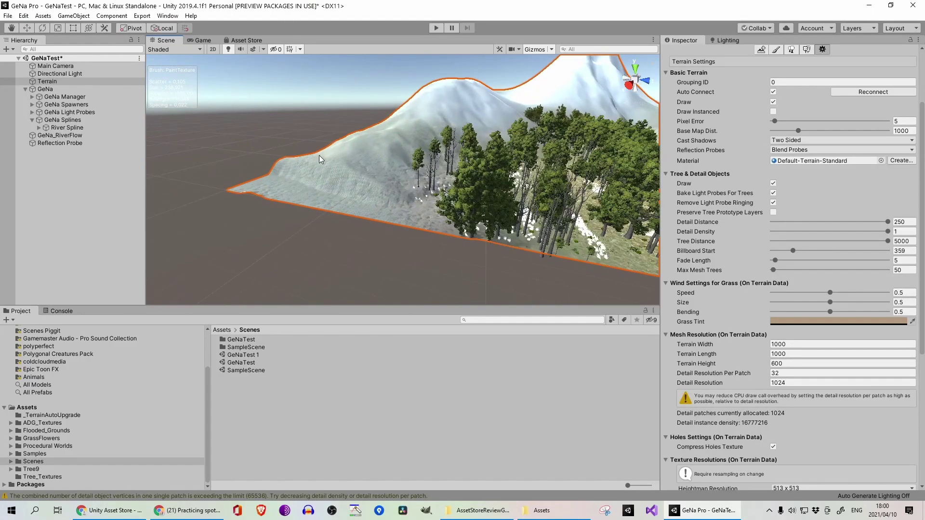
right_click(87, 201)
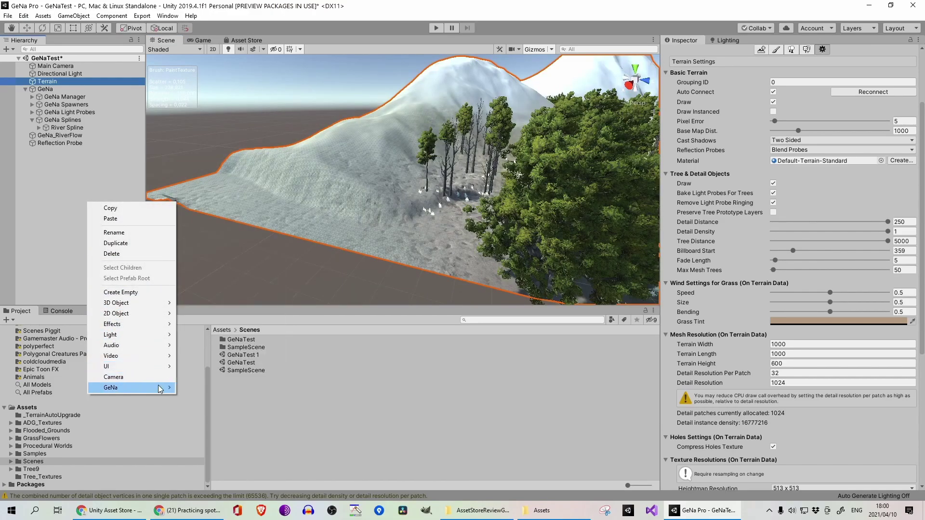
mouse_move(160, 389)
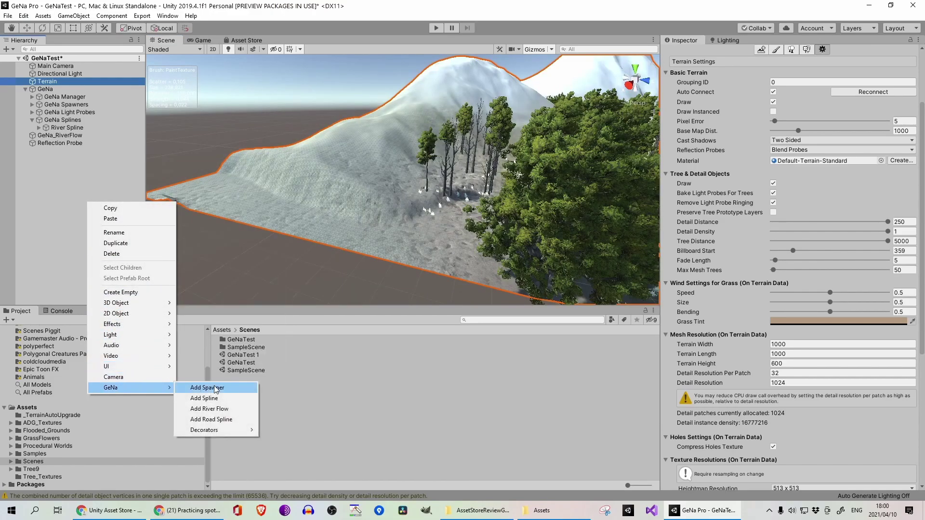
left_click(236, 420)
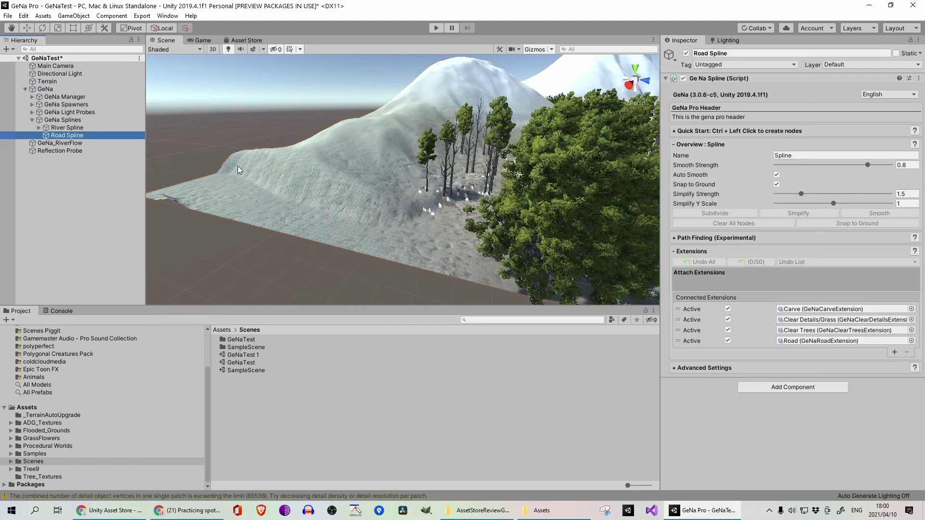
scroll(266, 180, "up", 5)
scroll(266, 180, "down", 3)
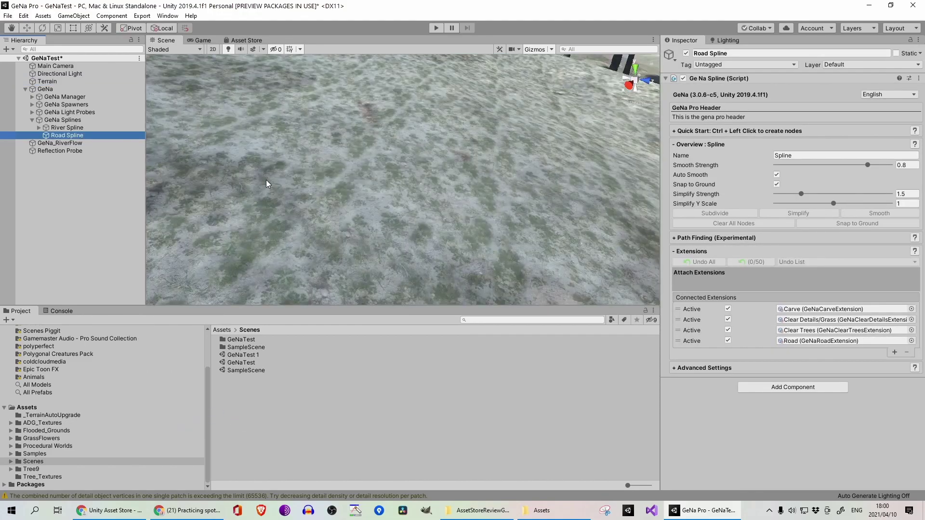
- Place the first five Road Spline nodes in a curve along the snowy slope towards the trees
left_click(243, 194, "ctrl")
left_click(284, 232, "ctrl")
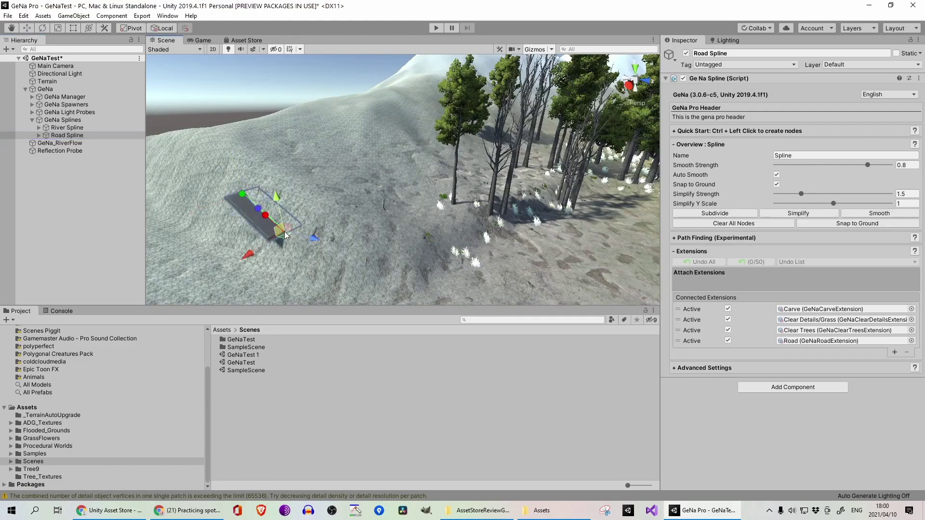
left_click(353, 252, "ctrl")
left_click(408, 240, "ctrl")
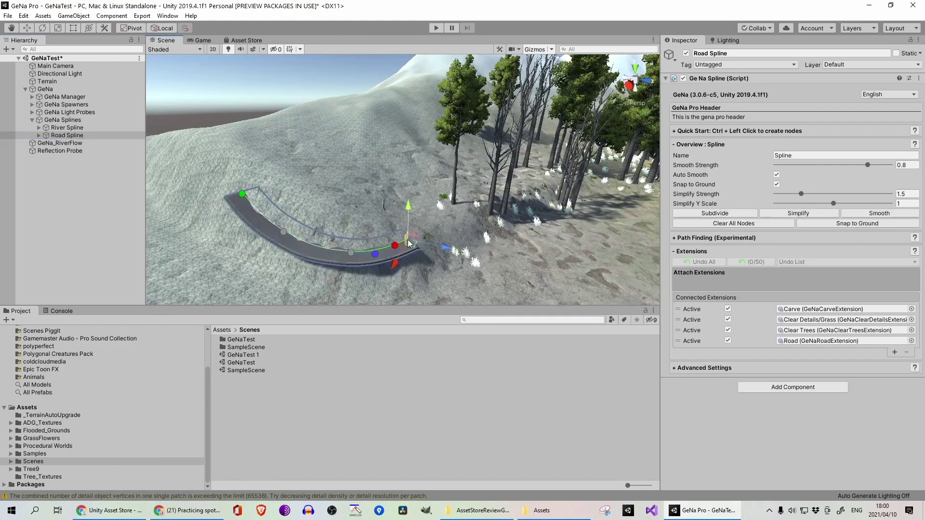
left_click(473, 225, "ctrl")
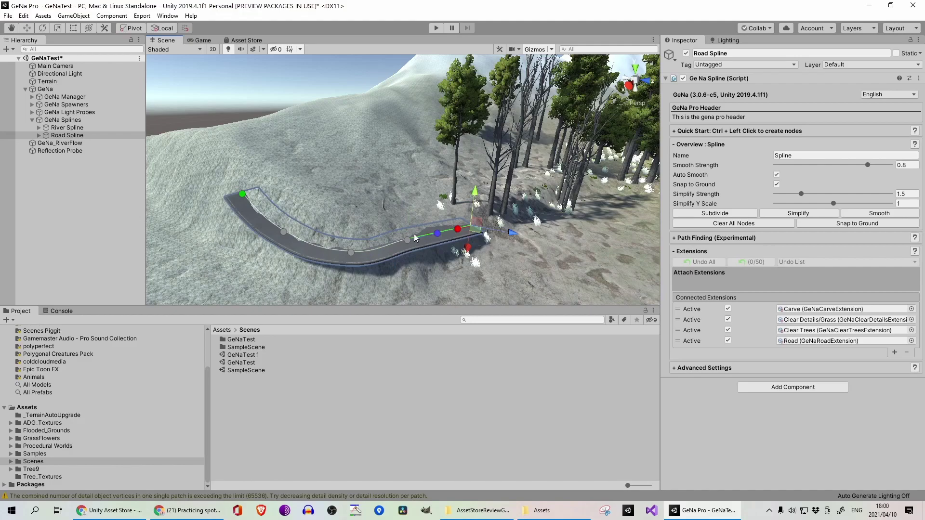
- Extend the road behind the forest with seven more nodes, climbing the lower mountain and bending sharply near its saddle
scroll(419, 238, "up", 2)
scroll(434, 212, "down", 6)
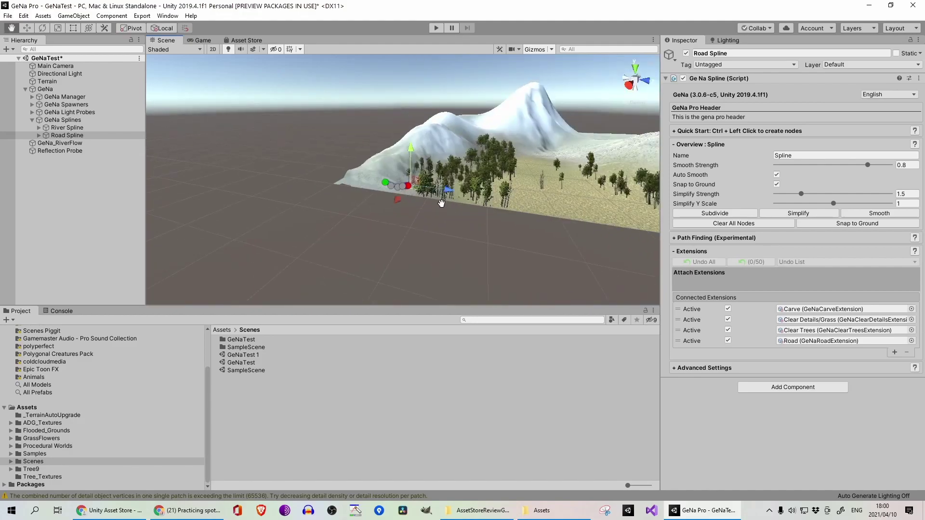
scroll(442, 201, "up", 4)
left_click(361, 217, "ctrl")
left_click(397, 199, "ctrl")
left_click(432, 192, "ctrl")
left_click(460, 180, "ctrl")
left_click(457, 172, "ctrl")
left_click(447, 158, "ctrl")
left_click(455, 151, "ctrl")
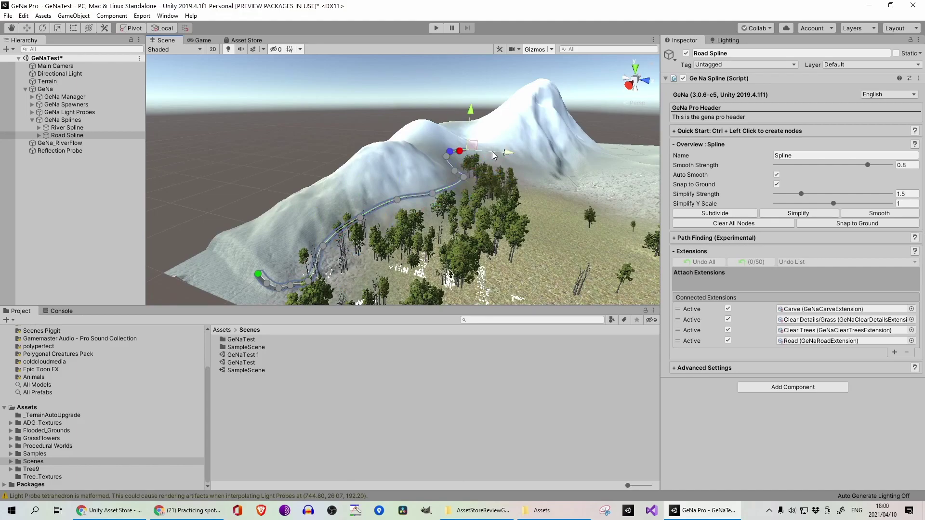
- Continue the road across the face of the tall peak and down towards the grassy plain
left_click(517, 139, "ctrl")
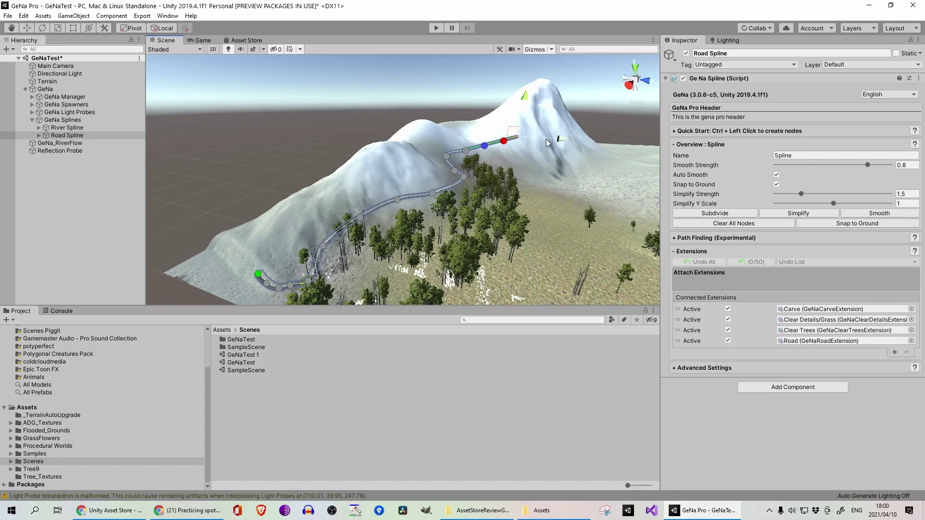
left_click(569, 153, "ctrl")
left_click(601, 186, "ctrl")
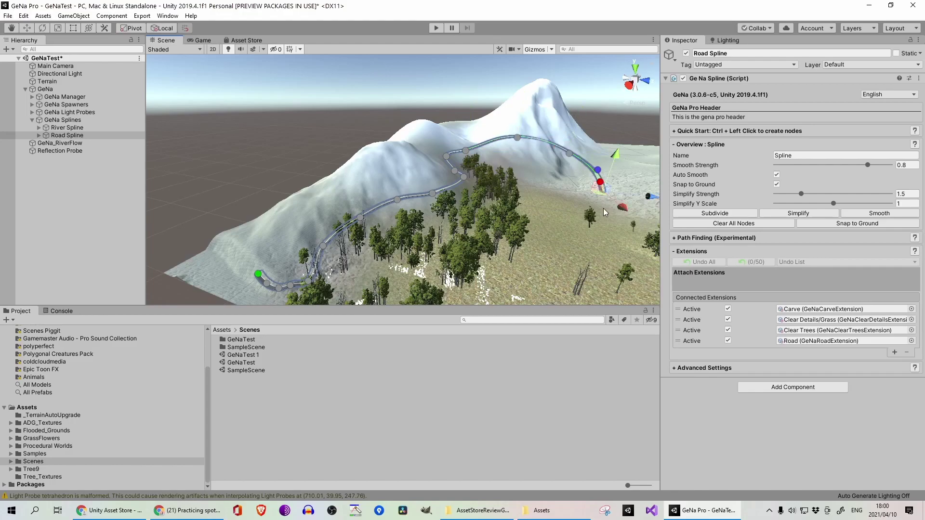
- Run the road across the plain, turn it back along the terrain edge and close the loop on its starting node
scroll(593, 247, "down", 5)
scroll(592, 247, "up", 3)
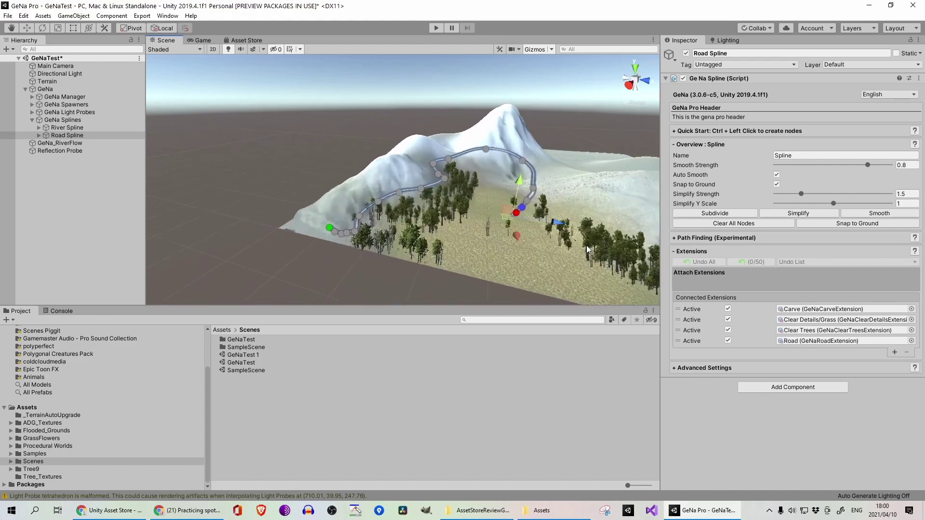
left_click(526, 236, "ctrl")
left_click(579, 268, "ctrl")
left_click(519, 272, "ctrl")
left_click(481, 267, "ctrl")
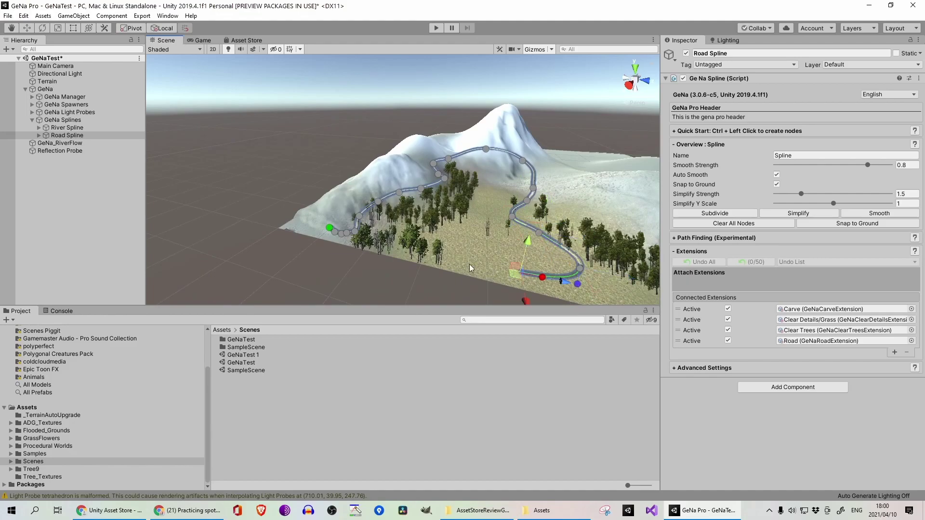
left_click(385, 250, "ctrl")
left_click(331, 229, "ctrl")
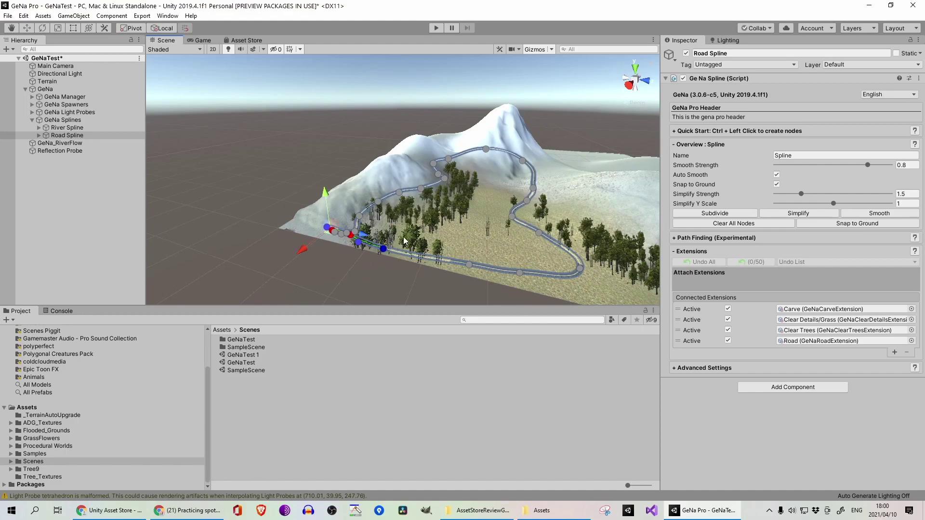
- Check the road's fit along the forest and lower the node where the loop closes slightly
scroll(425, 229, "up", 3)
middle_click_drag(460, 222, 476, 214)
scroll(476, 214, "up", 5)
scroll(467, 211, "up", 3)
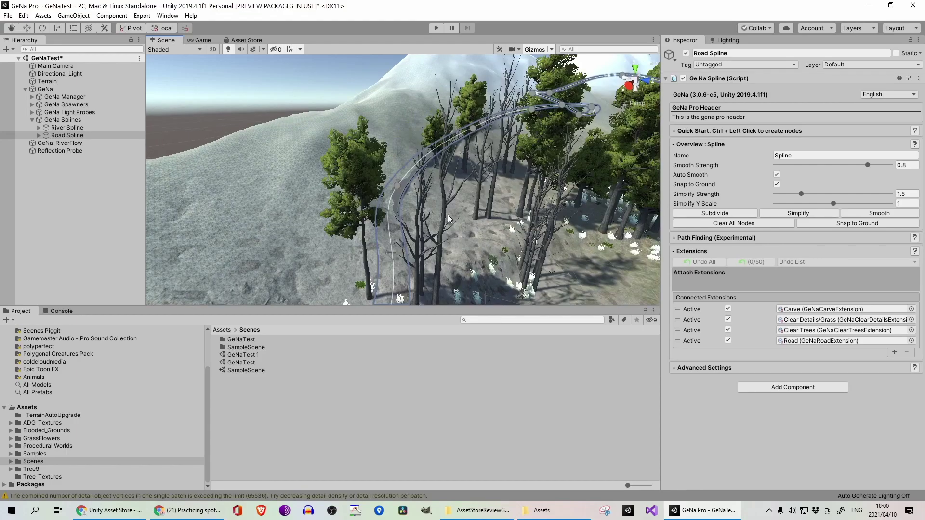
scroll(447, 215, "down", 6)
left_click_drag(378, 217, 291, 257)
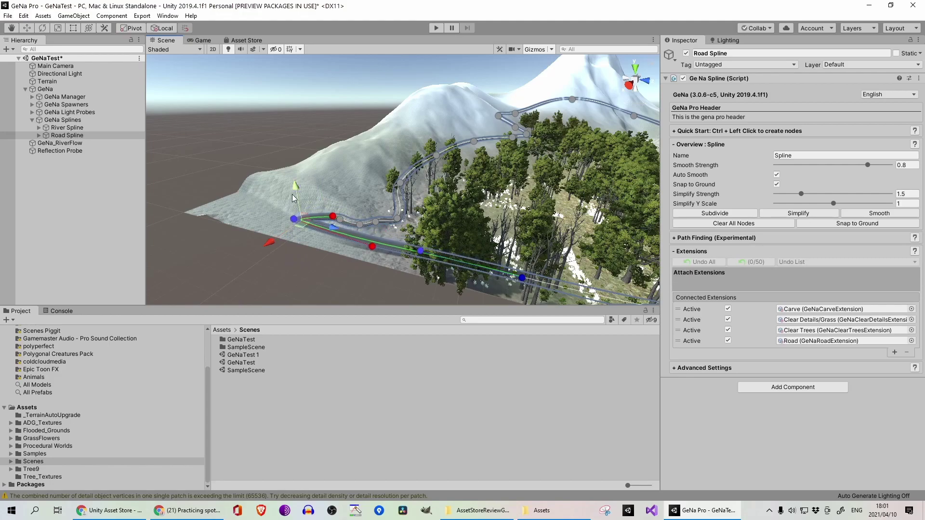
key("f")
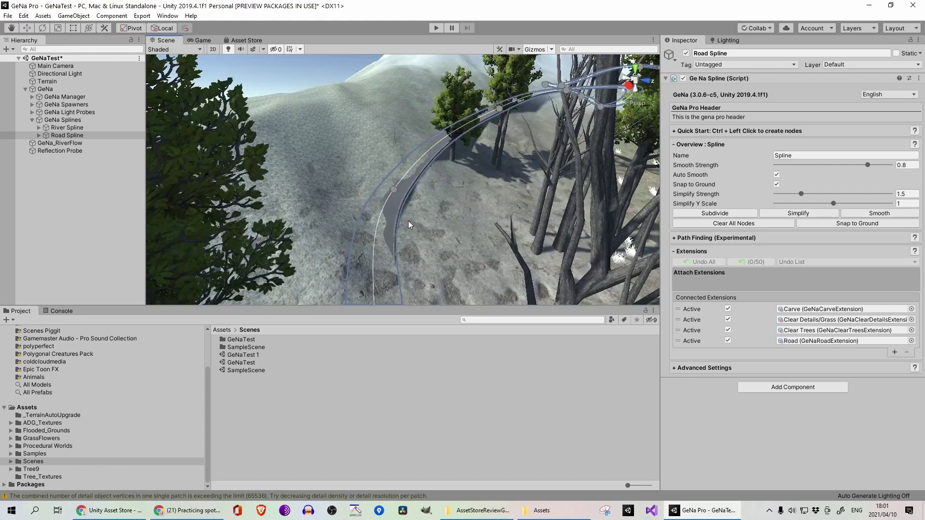
scroll(409, 222, "down", 10)
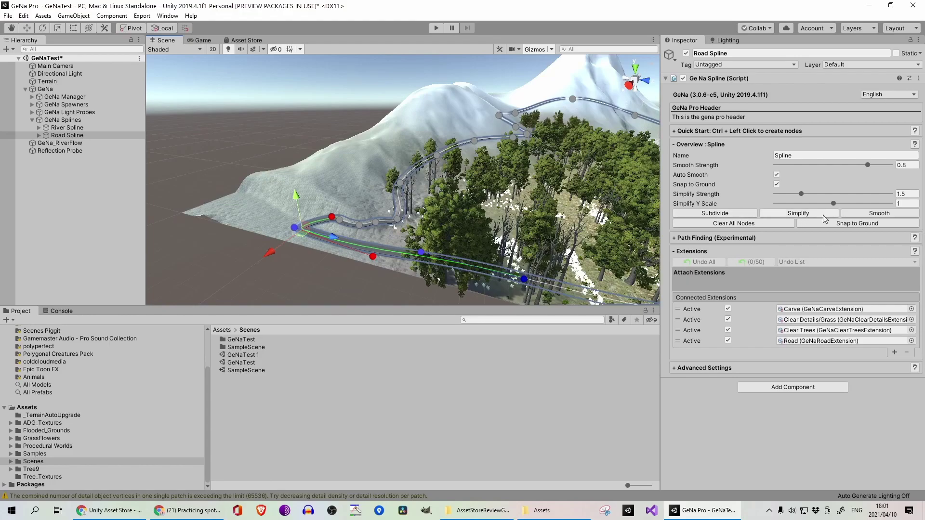
- Smooth the Road Spline and snap its nodes to the ground
left_click(851, 212)
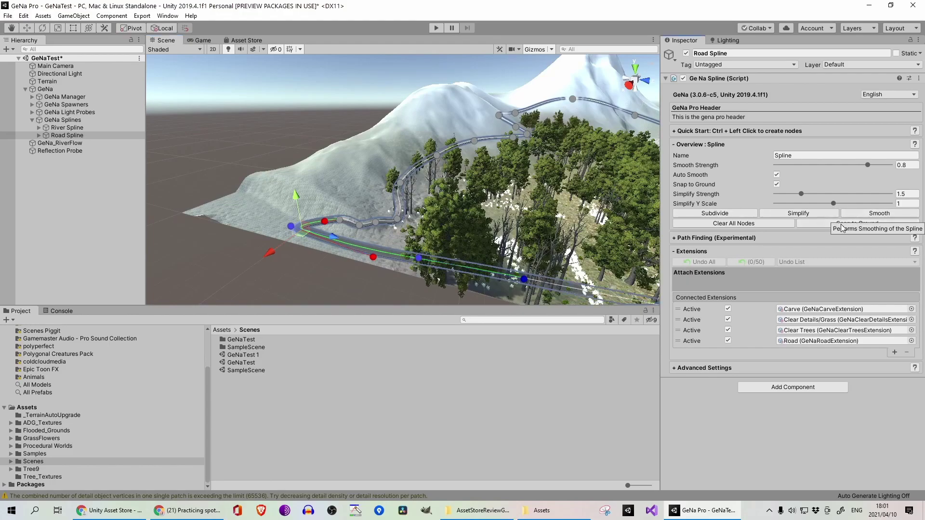
left_click(859, 223)
scroll(577, 256, "down", 3)
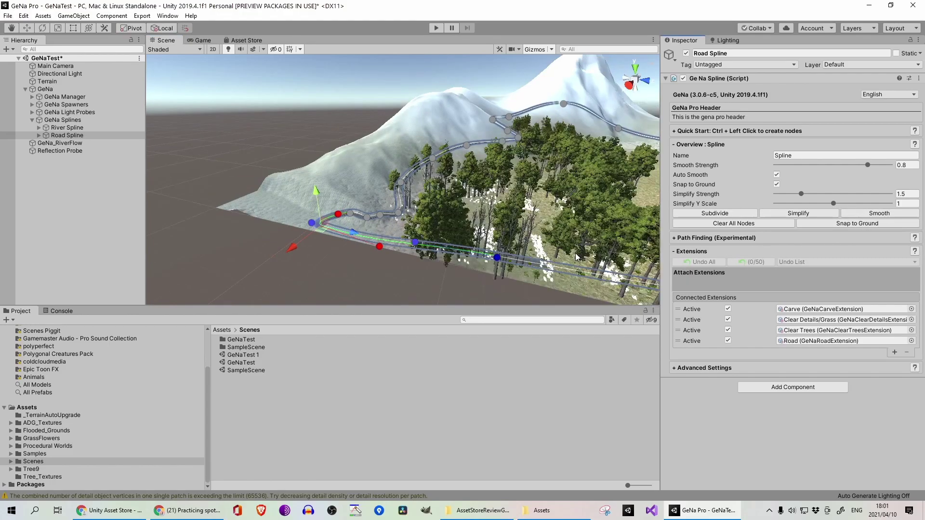
- Carve the terrain along the road with a width of 8.059999 and a Height Offset (Y) of 1
left_click(694, 309)
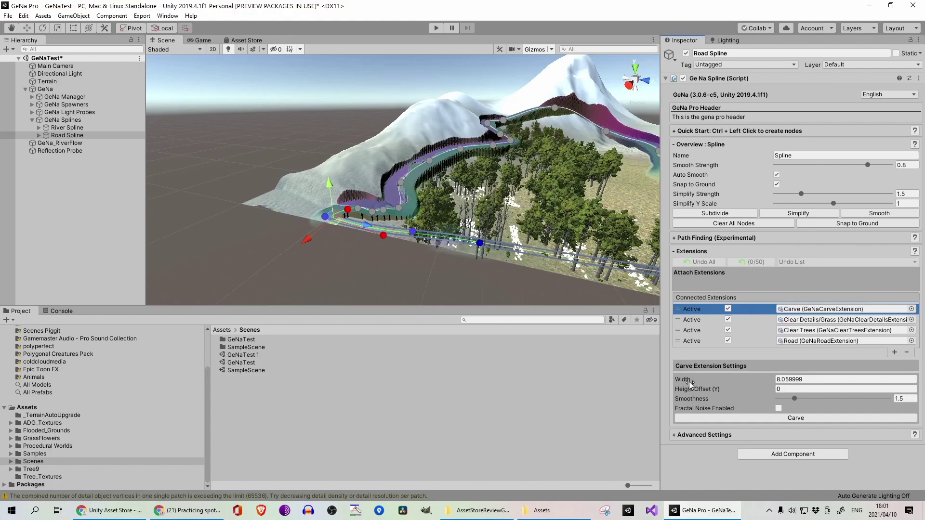
left_click_drag(689, 378, 704, 381)
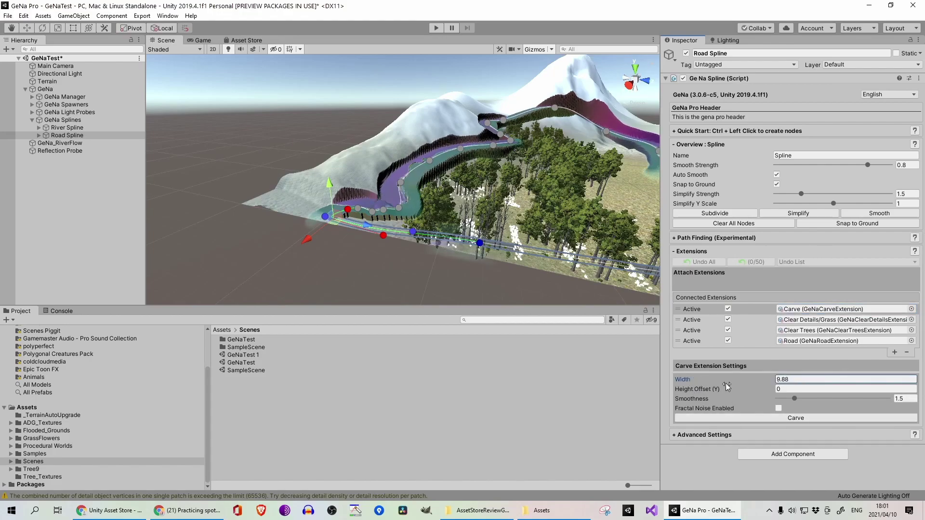
left_click(796, 379)
type("4")
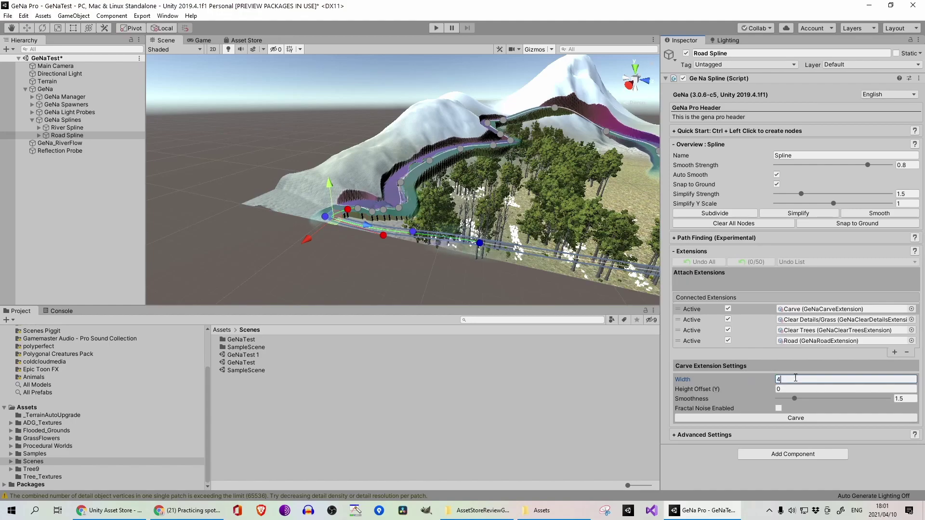
type("3")
left_click(793, 389)
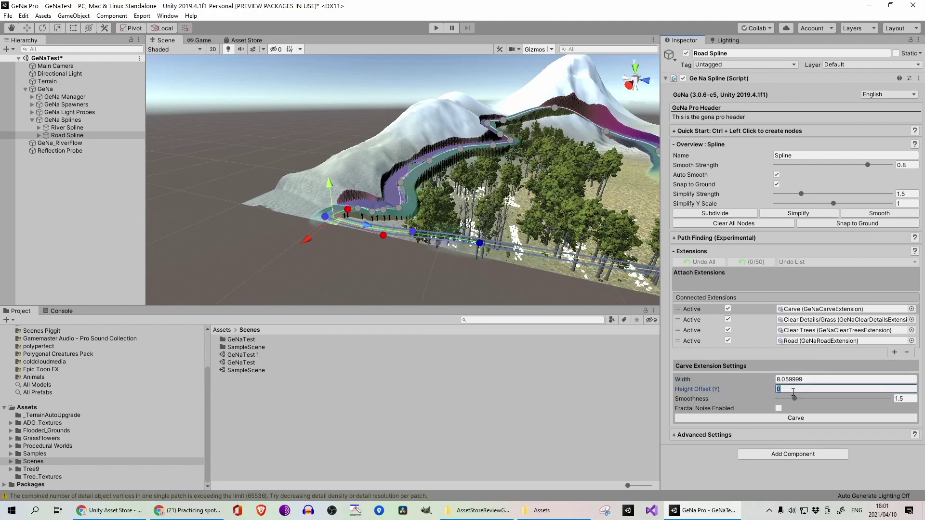
type("3")
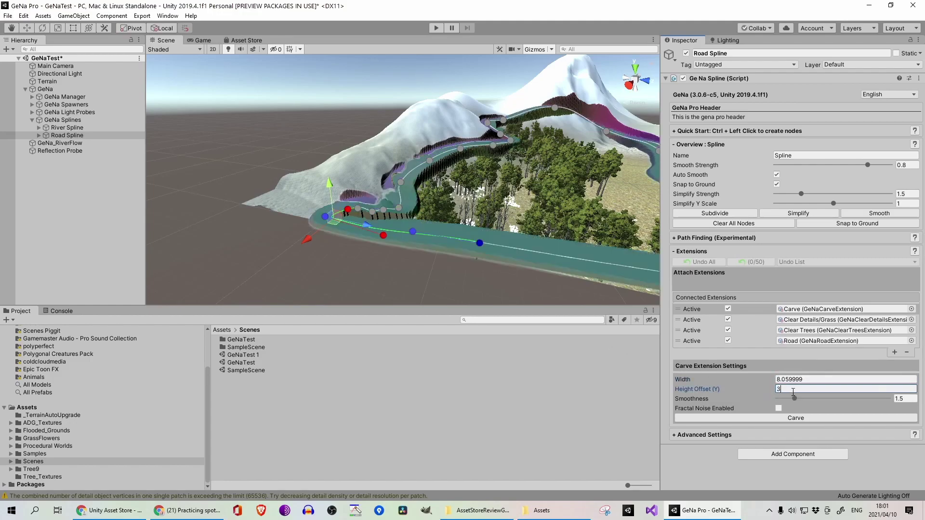
type("1")
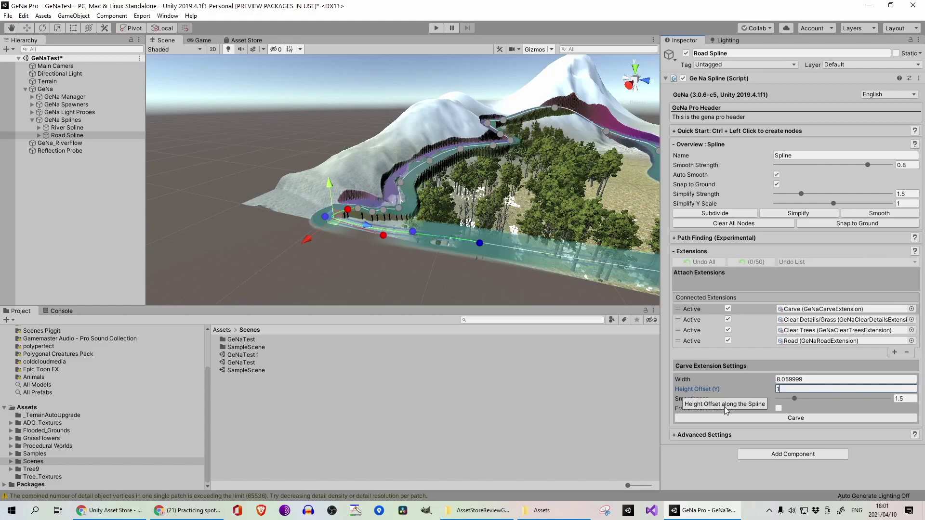
left_click(785, 415)
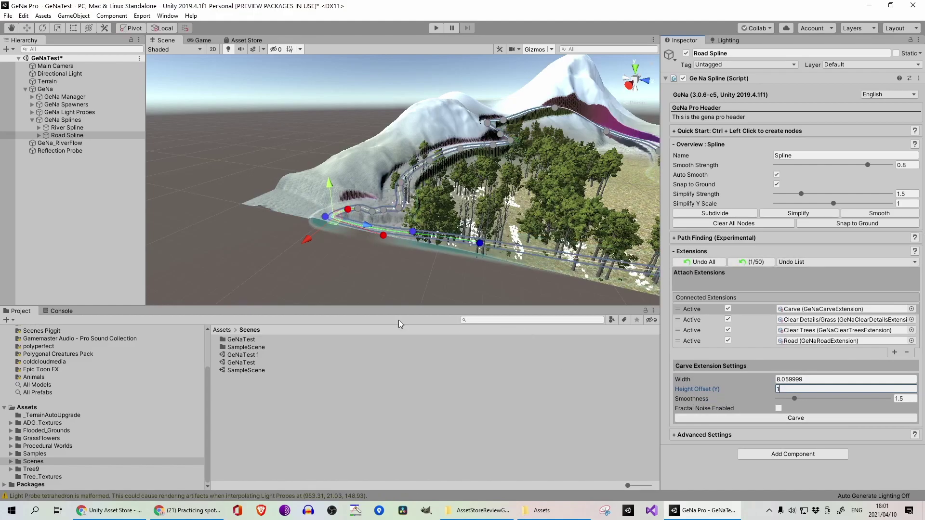
- Clear the grass details and the trees along the road using the spline's two clearing extensions
scroll(394, 269, "up", 3)
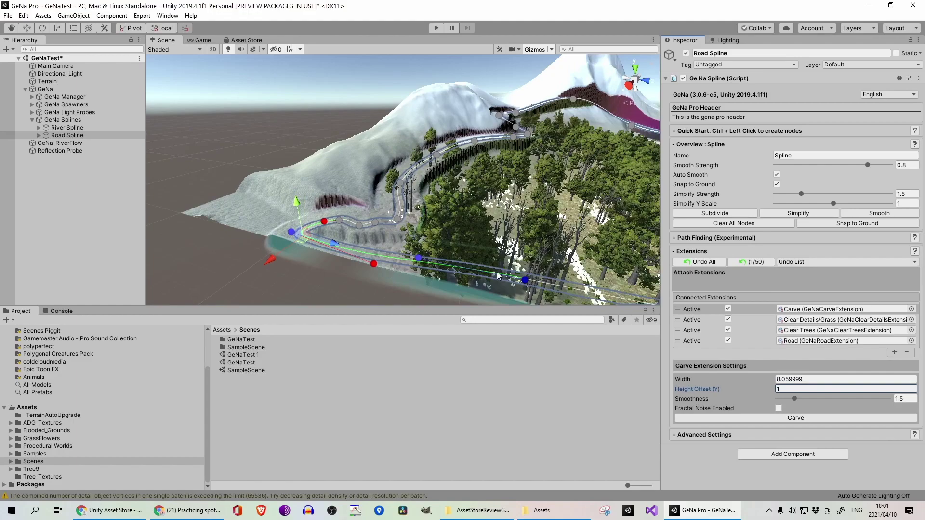
scroll(444, 252, "up", 5)
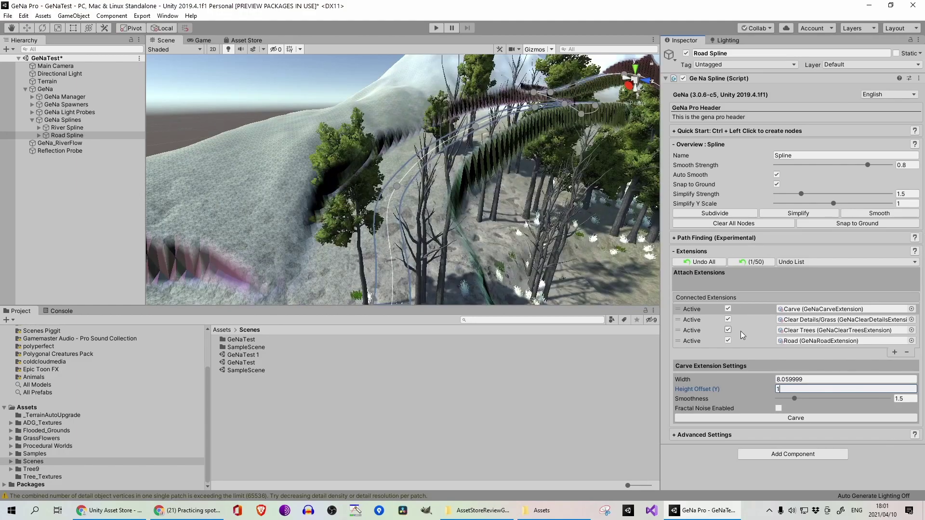
left_click(709, 323)
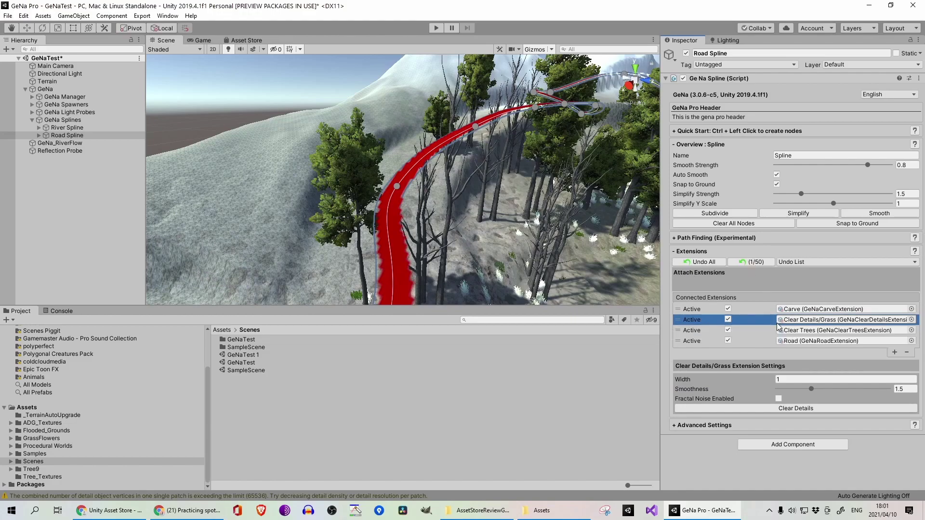
left_click(761, 405)
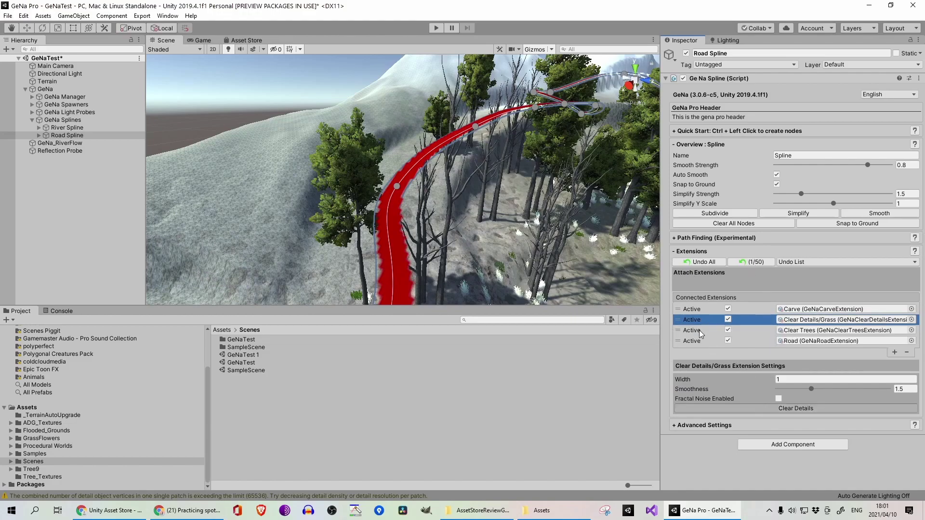
left_click(698, 331)
left_click(738, 406)
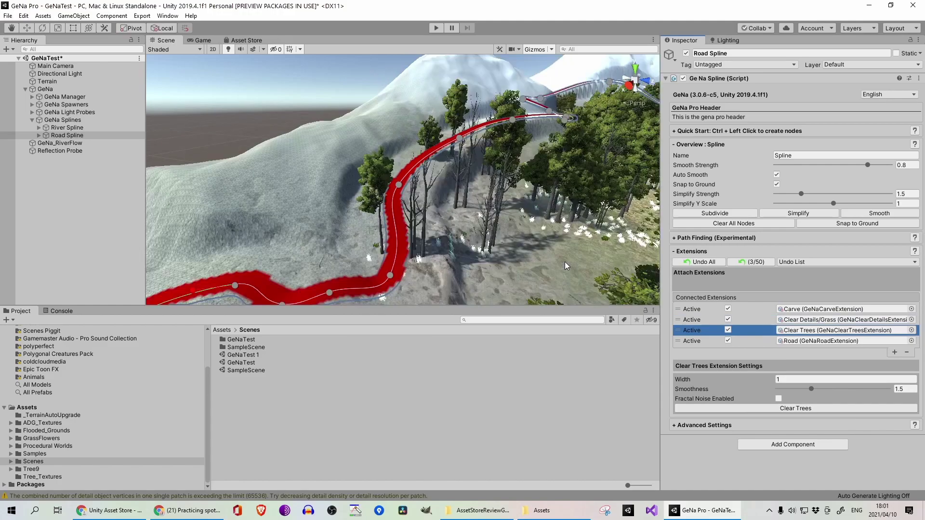
- Snap the whole road loop to the newly carved ground
scroll(564, 262, "down", 10)
middle_click_drag(578, 235, 484, 230)
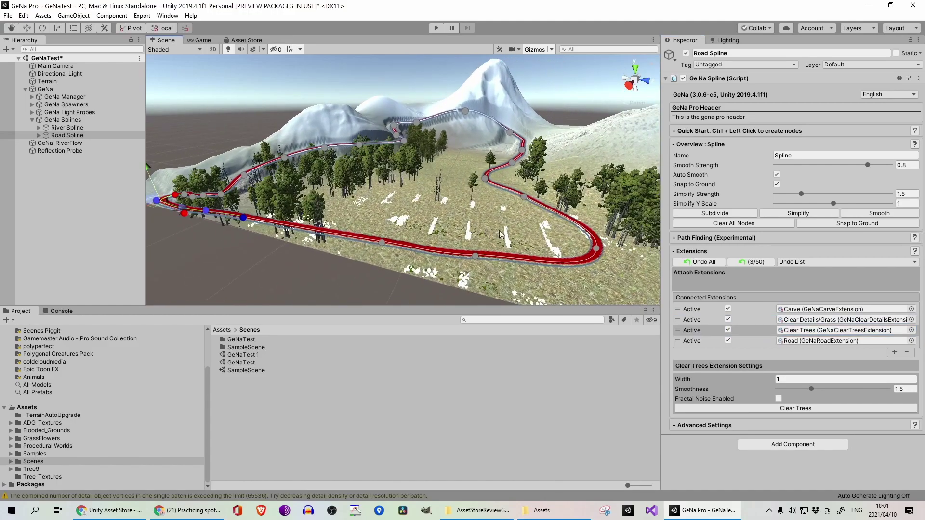
left_click(846, 225)
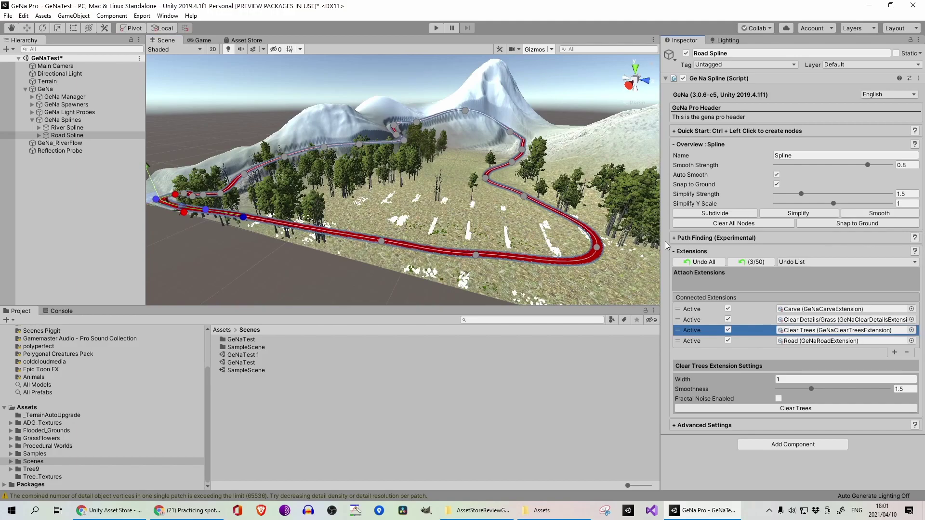
- Set the Road extension's Road Width to 6.44 and bake the road into the terrain
left_click(763, 341)
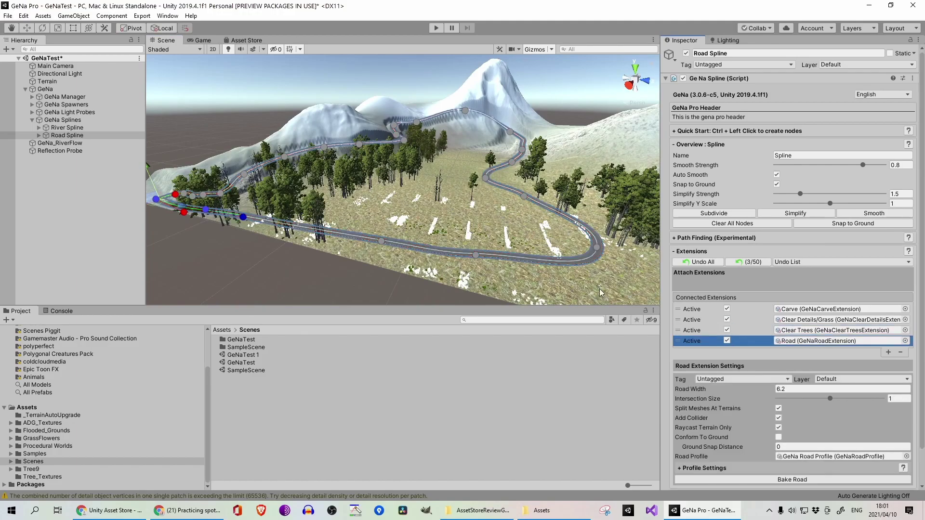
scroll(674, 303, "down", 2)
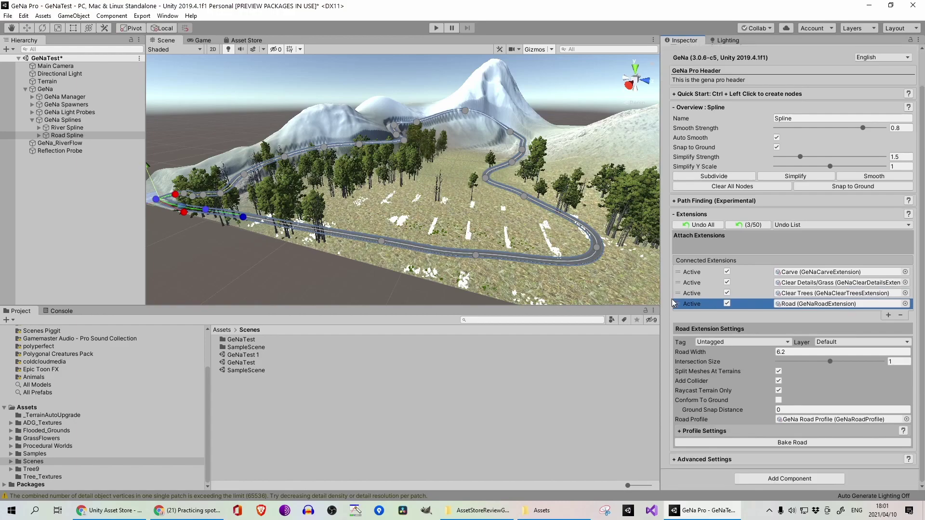
mouse_move(692, 354)
left_mouse_down()
mouse_move(705, 353)
mouse_move(695, 353)
left_mouse_up()
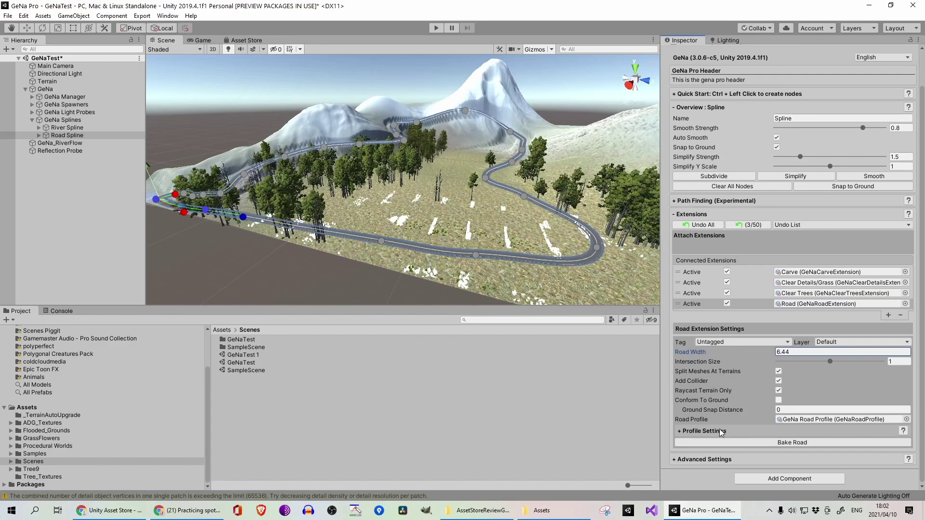
left_click(770, 441)
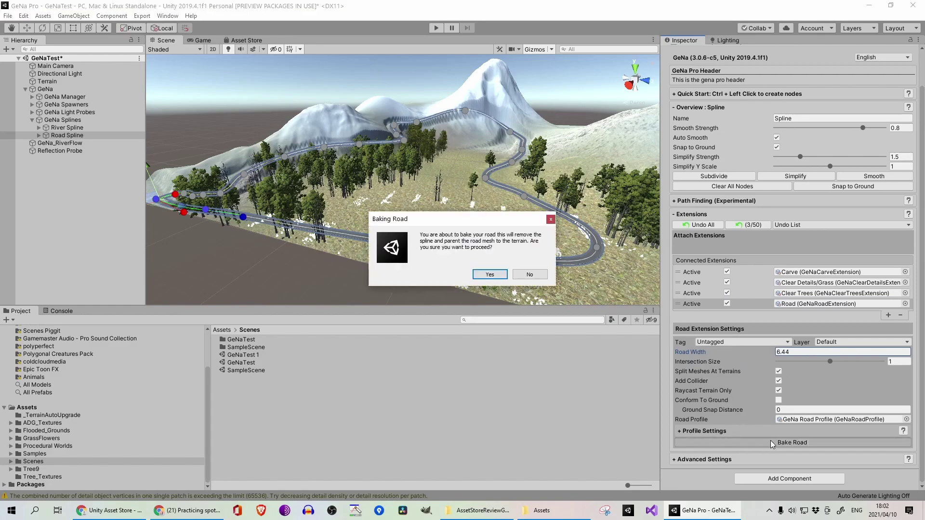
left_click(492, 274)
scroll(367, 233, "up", 6)
scroll(367, 231, "down", 5)
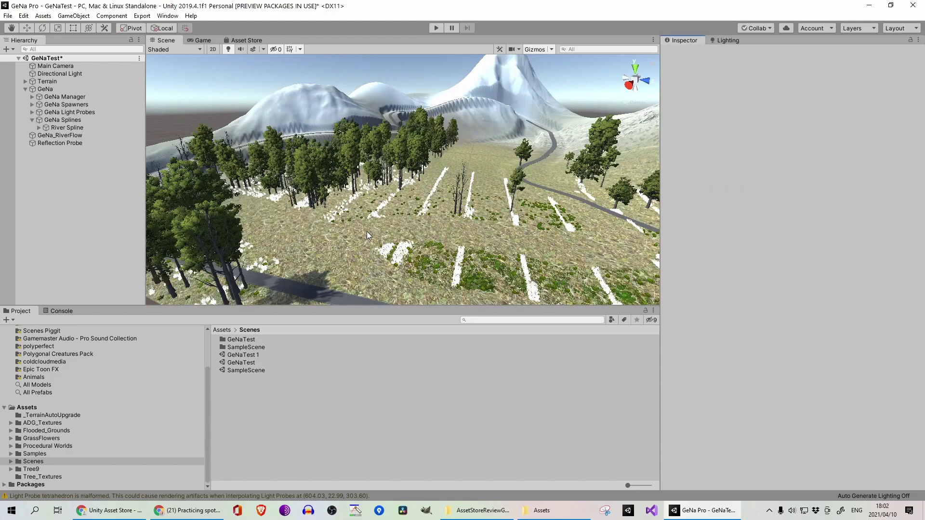
- Examine the finished terrain up close and from afar, checking the baked road loop, mountain slopes, tree clusters and river
middle_click_drag(389, 216, 301, 171)
scroll(404, 210, "up", 4)
scroll(403, 210, "down", 2)
scroll(384, 191, "down", 3)
scroll(434, 215, "up", 4)
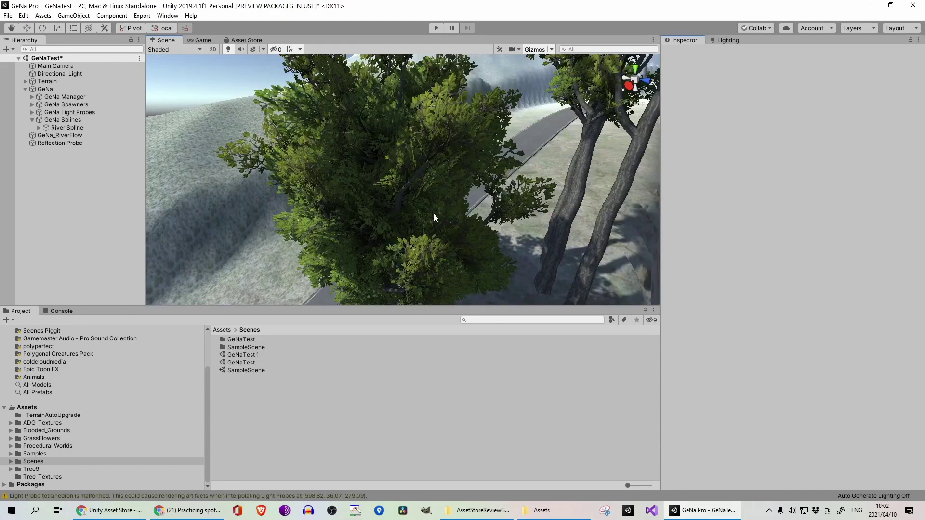
scroll(438, 212, "down", 4)
middle_click_drag(438, 213, 404, 196)
scroll(331, 212, "up", 5)
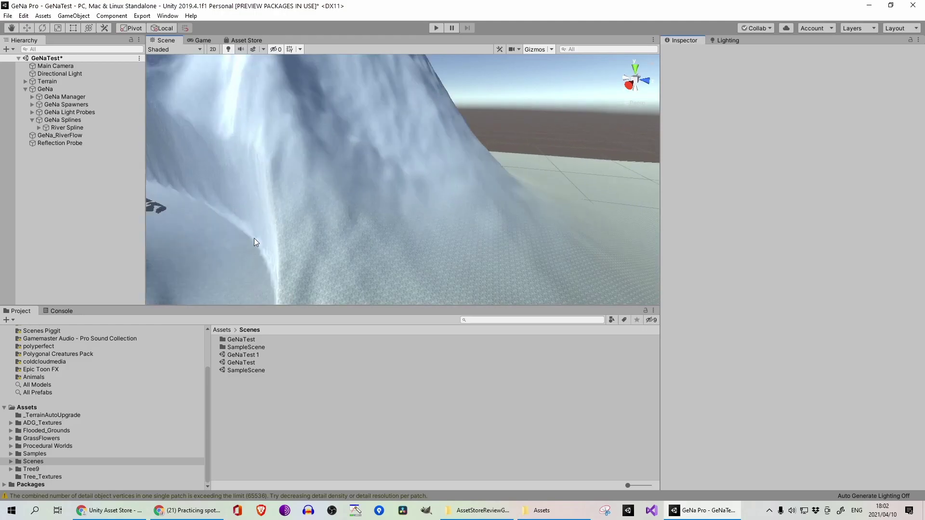
scroll(254, 241, "down", 5)
left_click_drag(252, 197, 318, 266)
middle_click_drag(320, 257, 390, 220)
scroll(390, 220, "down", 8)
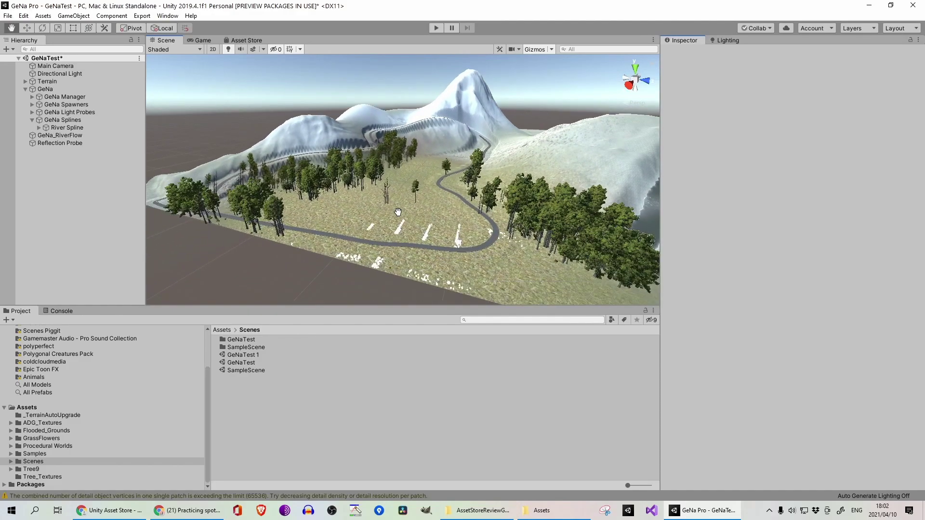
scroll(389, 220, "up", 3)
scroll(377, 208, "up", 5)
scroll(378, 208, "down", 8)
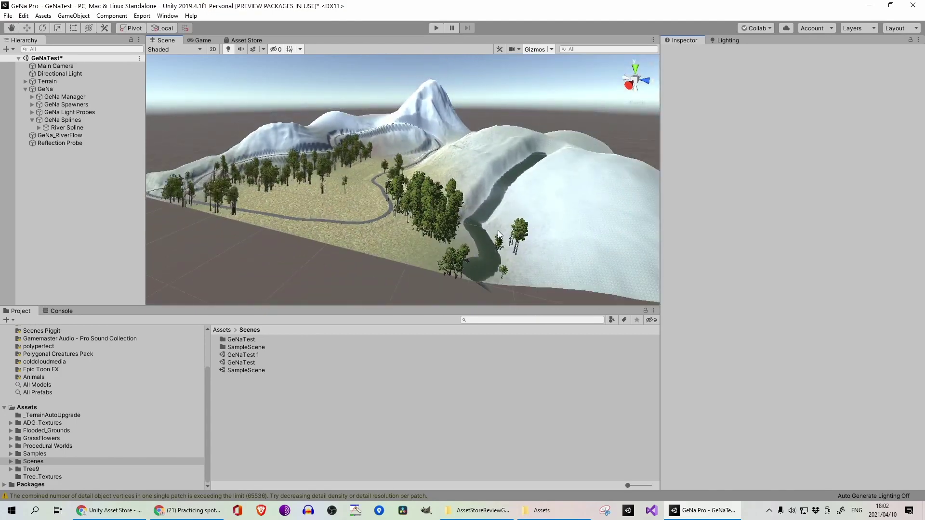
scroll(498, 230, "up", 5)
mouse_move(498, 230)
middle_mouse_down()
mouse_move(466, 227)
mouse_move(486, 232)
middle_mouse_up()
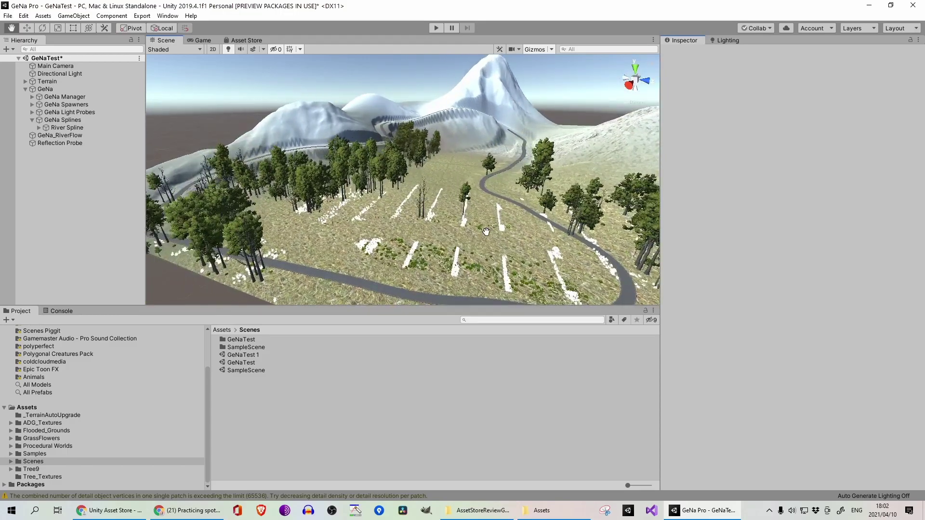
scroll(486, 231, "down", 4)
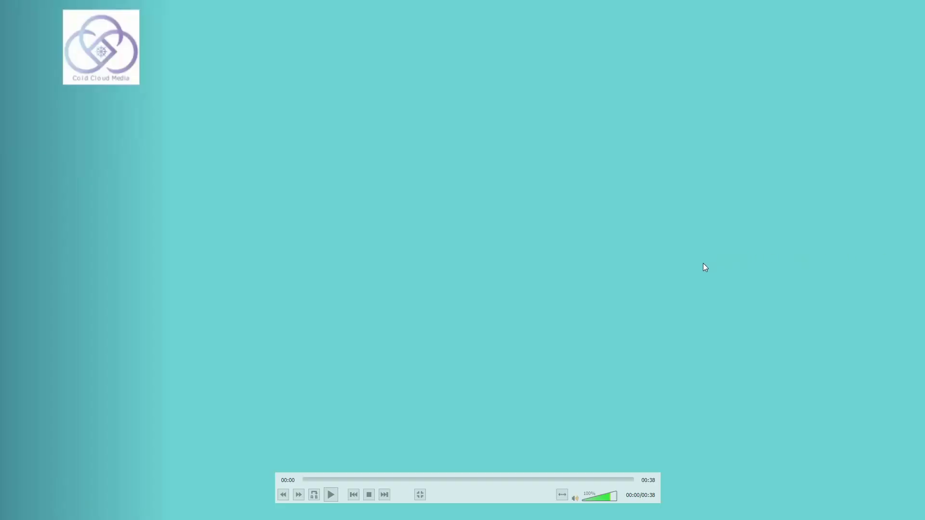
- Start playback of the GeNa Pro asset video in the full-screen media player
key("space")
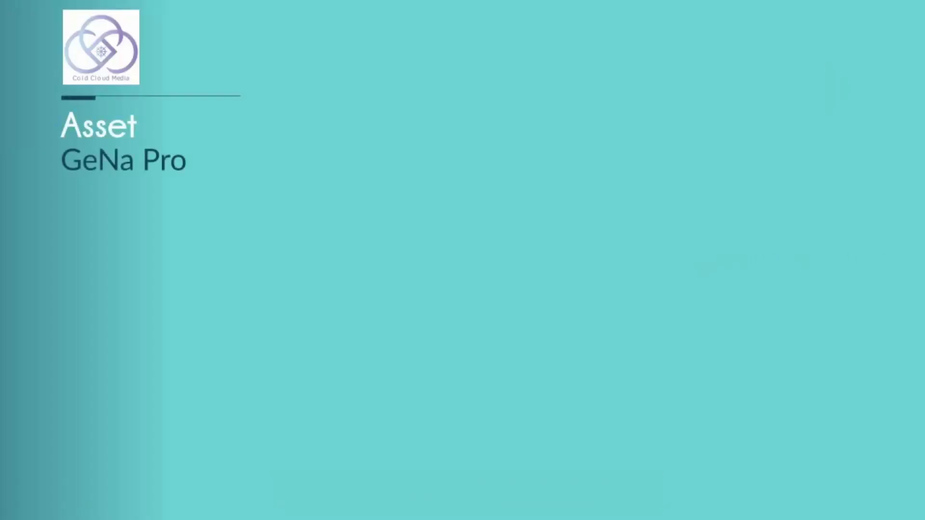